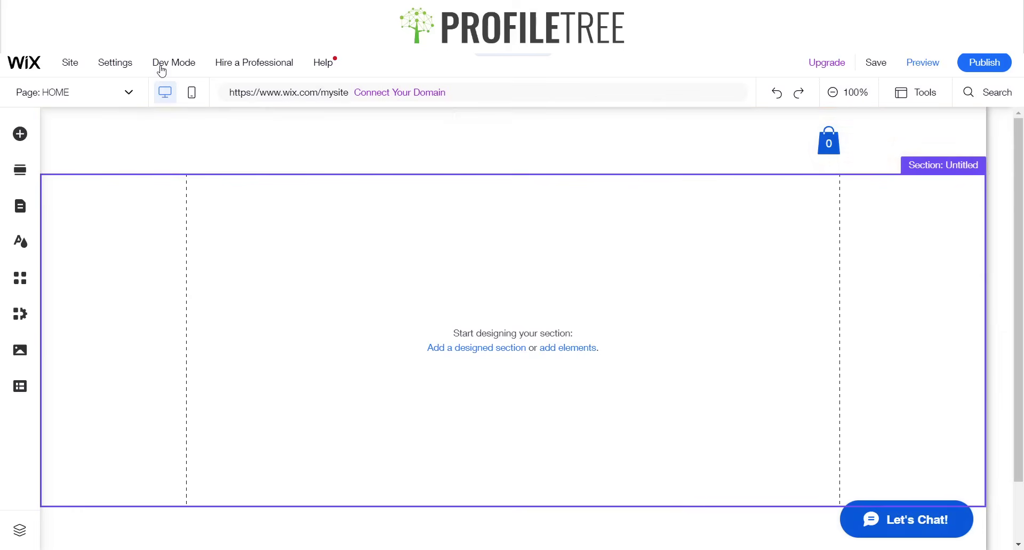
# - Enable Developer Mode for the site and select the untitled section on the HOME page
pyautogui.moveTo(161, 70)
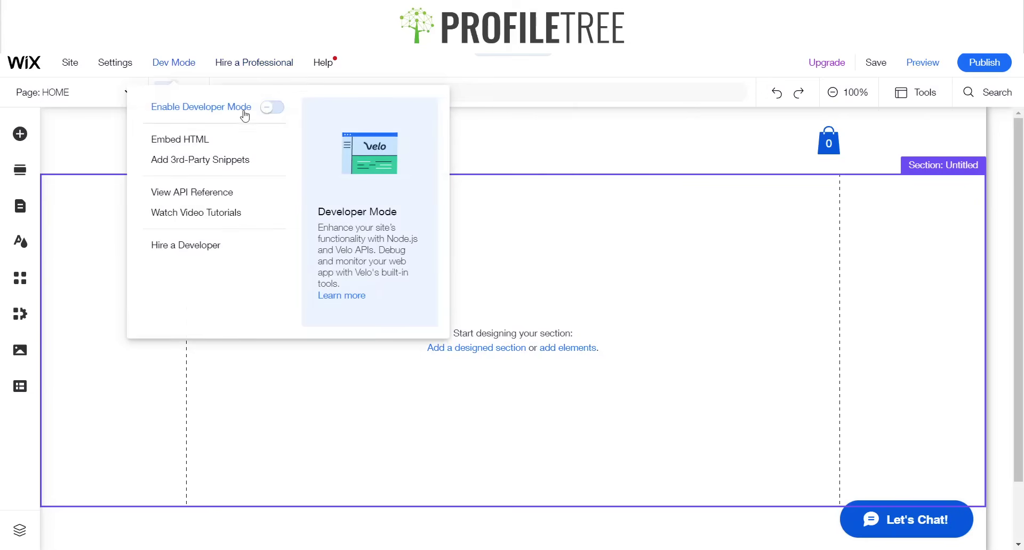
pyautogui.click(273, 107)
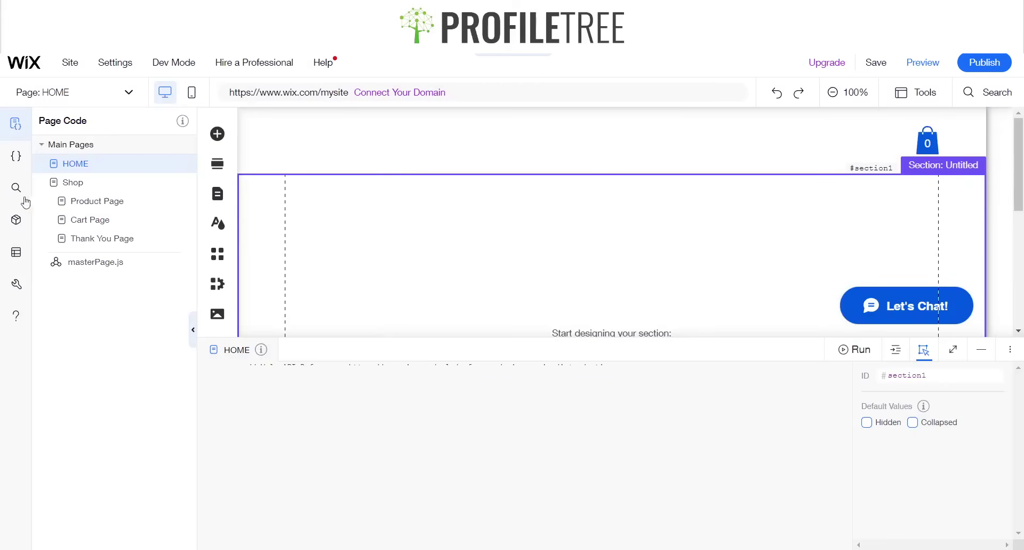
pyautogui.click(487, 247)
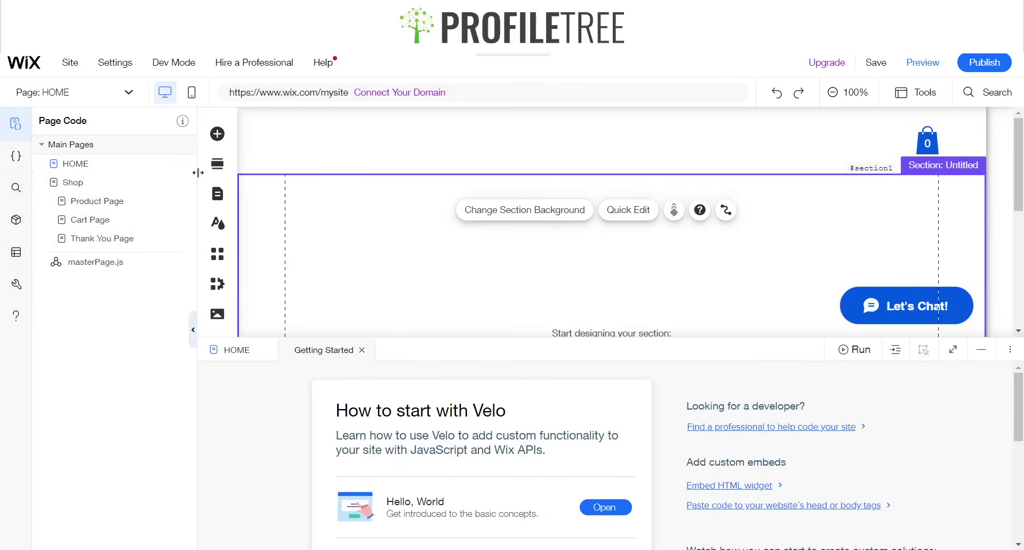
# - Examine each area of the developer sidebar, including code search, packages, databases and developer tools, and open the HOME page's code
pyautogui.click(17, 156)
pyautogui.click(16, 187)
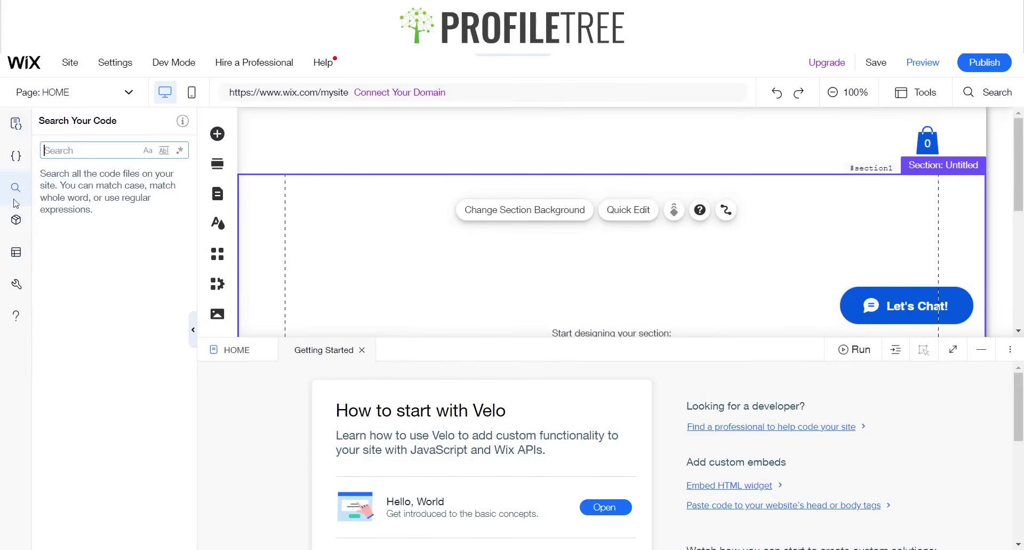
pyautogui.click(16, 219)
pyautogui.click(13, 261)
pyautogui.click(16, 283)
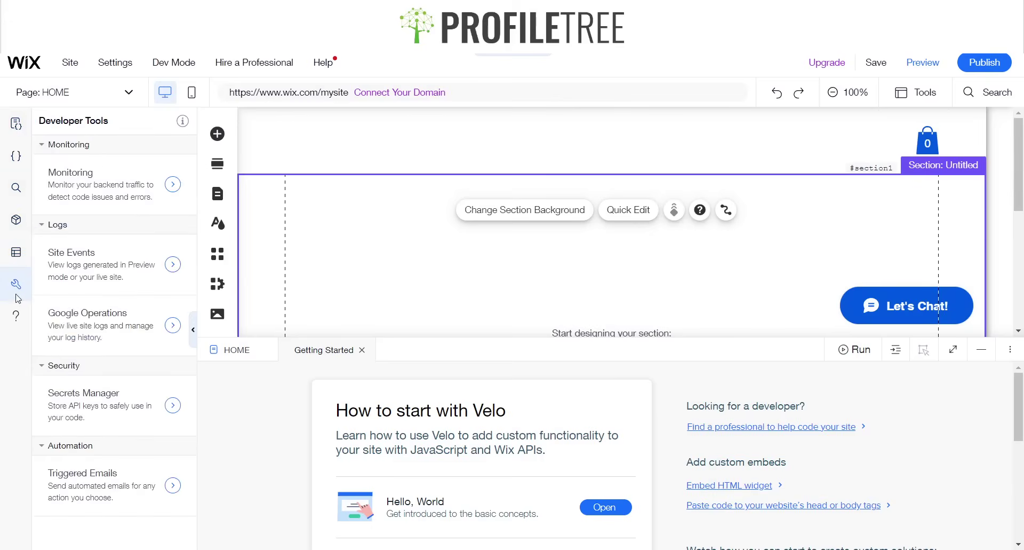
pyautogui.click(16, 315)
pyautogui.click(15, 124)
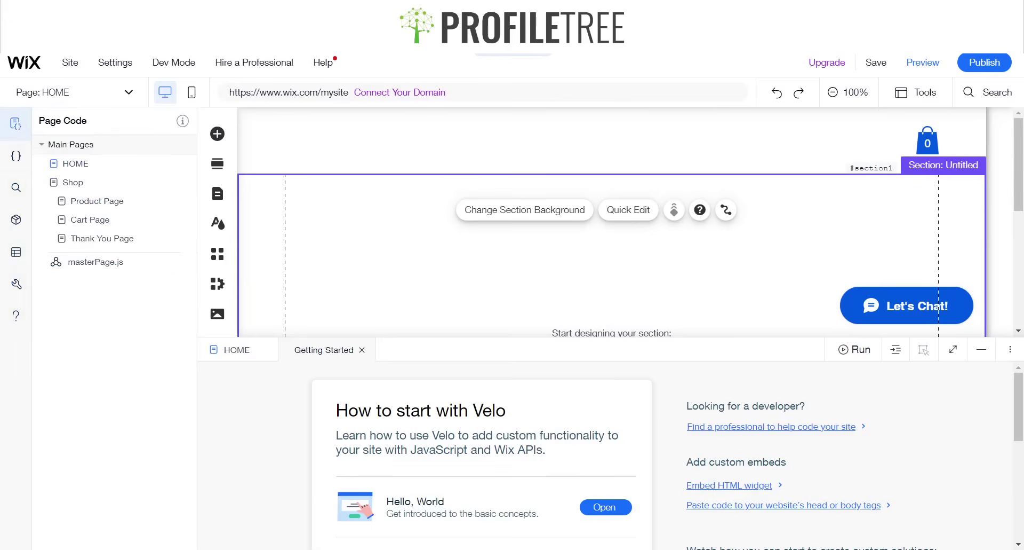
pyautogui.click(75, 163)
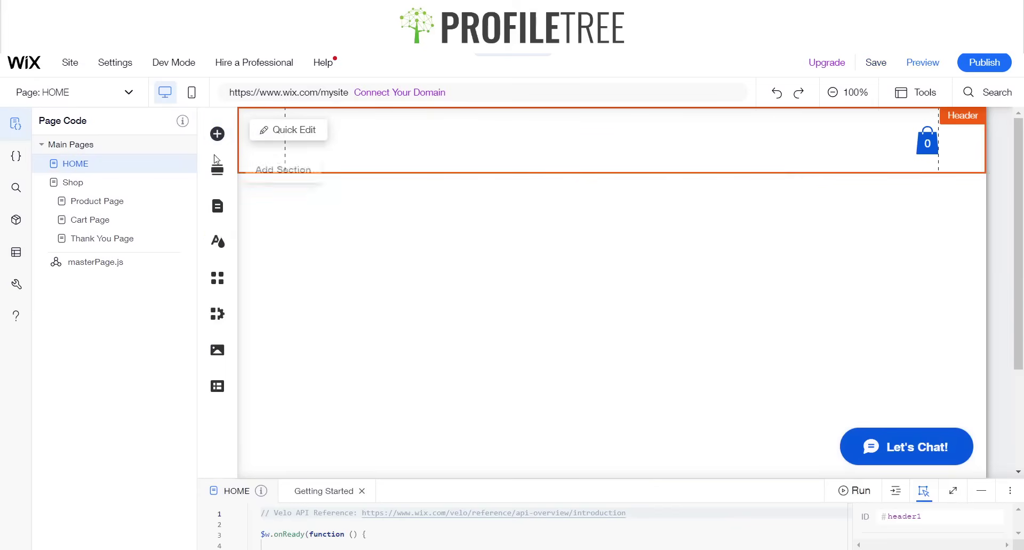
pyautogui.click(217, 134)
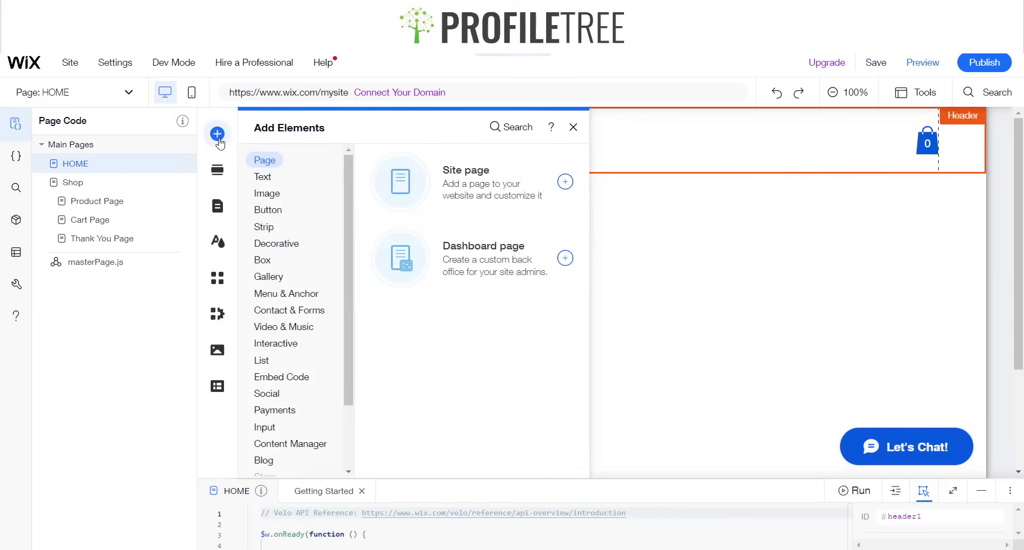
pyautogui.click(521, 133)
pyautogui.write('multi')
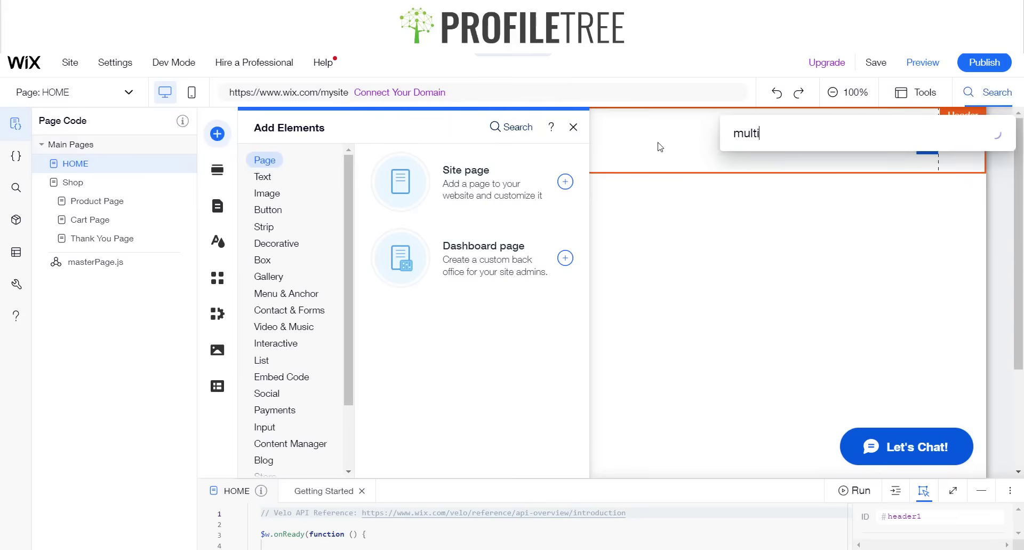
pyautogui.write('boxes')
pyautogui.press('BackSpace')
pyautogui.press('BackSpace')
pyautogui.press('BackSpace')
pyautogui.press('BackSpace')
pyautogui.press('BackSpace')
pyautogui.press('BackSpace')
pyautogui.press('BackSpace')
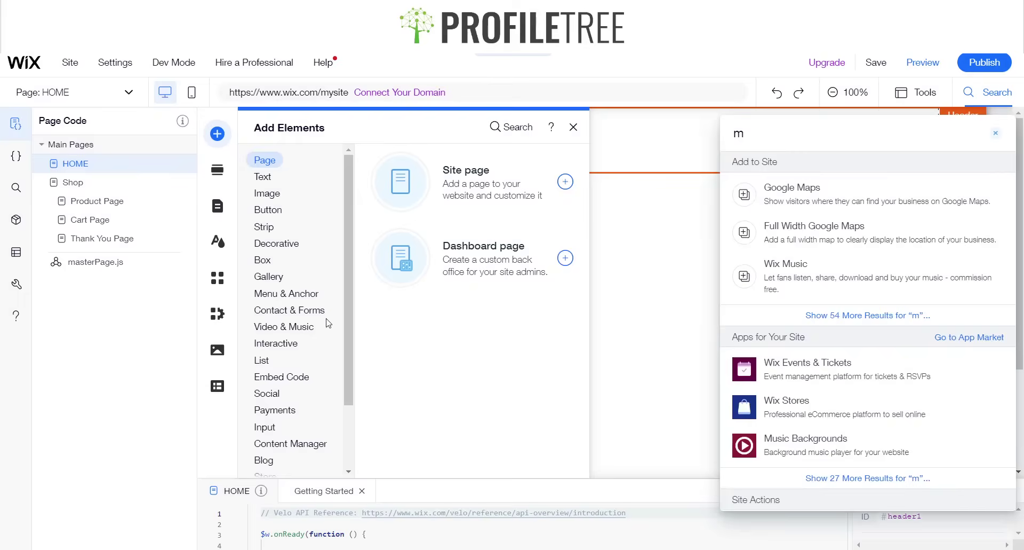
pyautogui.click(996, 133)
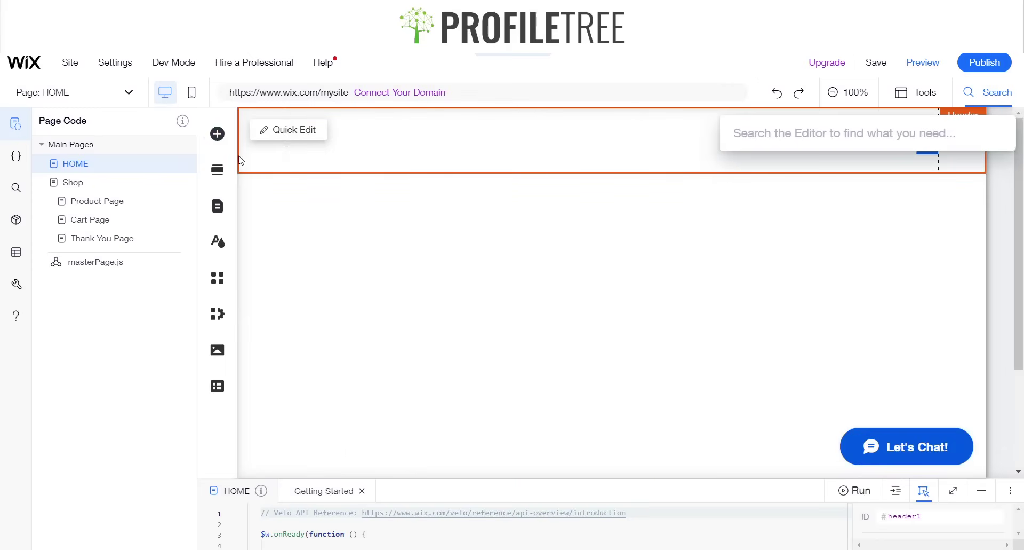
# - Place a blank interactive Multi-State Box between the section's vertical gridlines and shorten it to a slim row
pyautogui.click(220, 139)
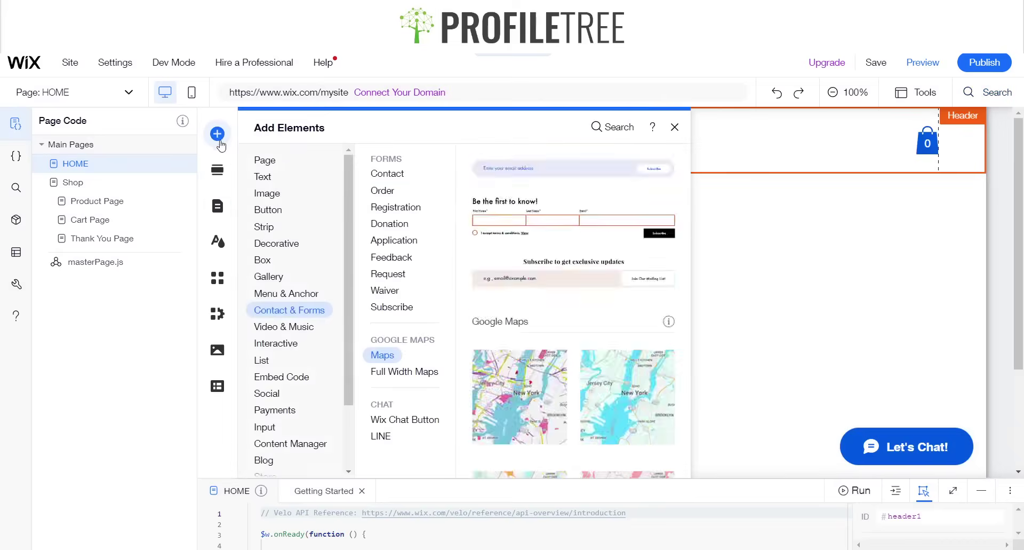
pyautogui.click(287, 162)
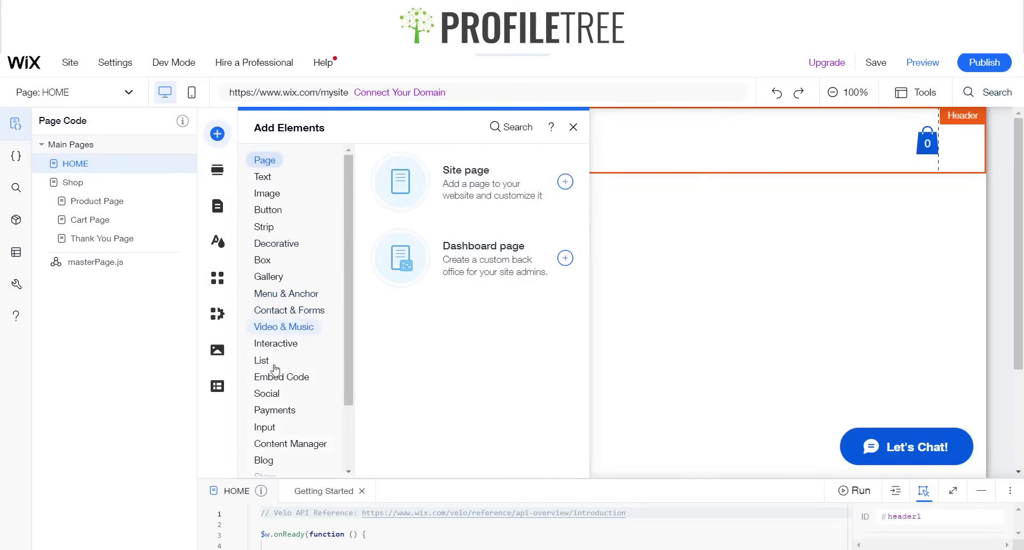
pyautogui.click(268, 393)
pyautogui.click(270, 350)
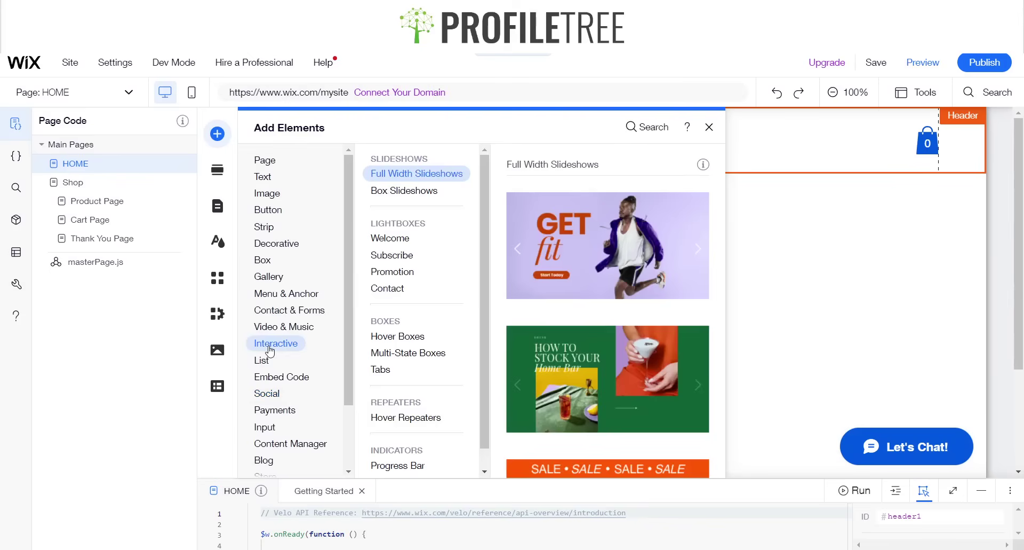
pyautogui.click(393, 335)
pyautogui.click(390, 355)
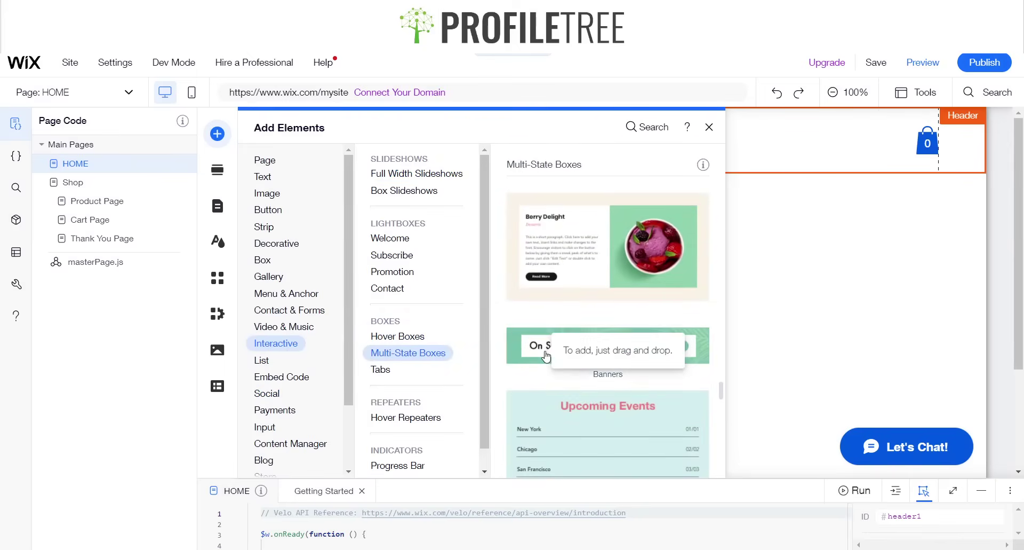
pyautogui.scroll(-5, 545, 355)
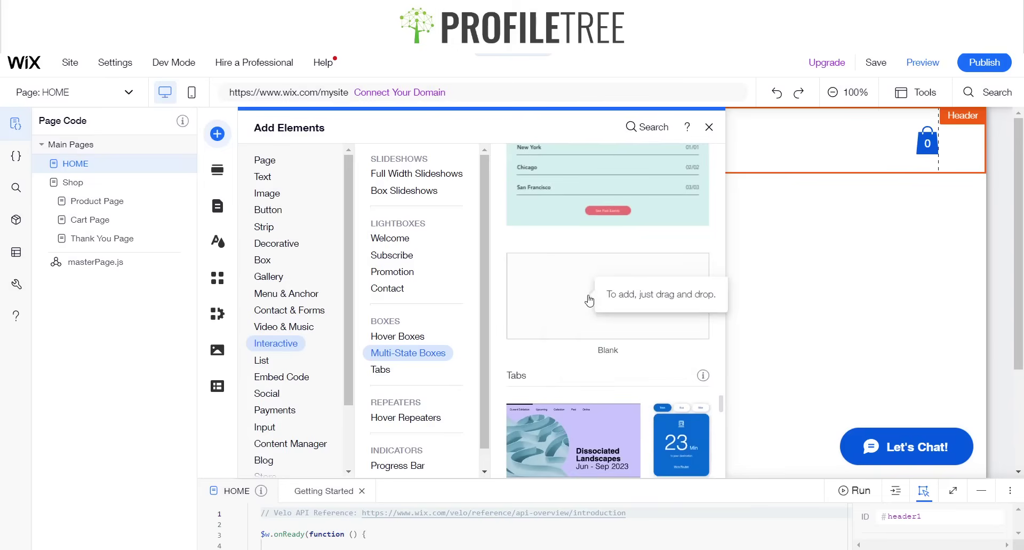
pyautogui.moveTo(589, 301); pyautogui.dragTo(645, 315)
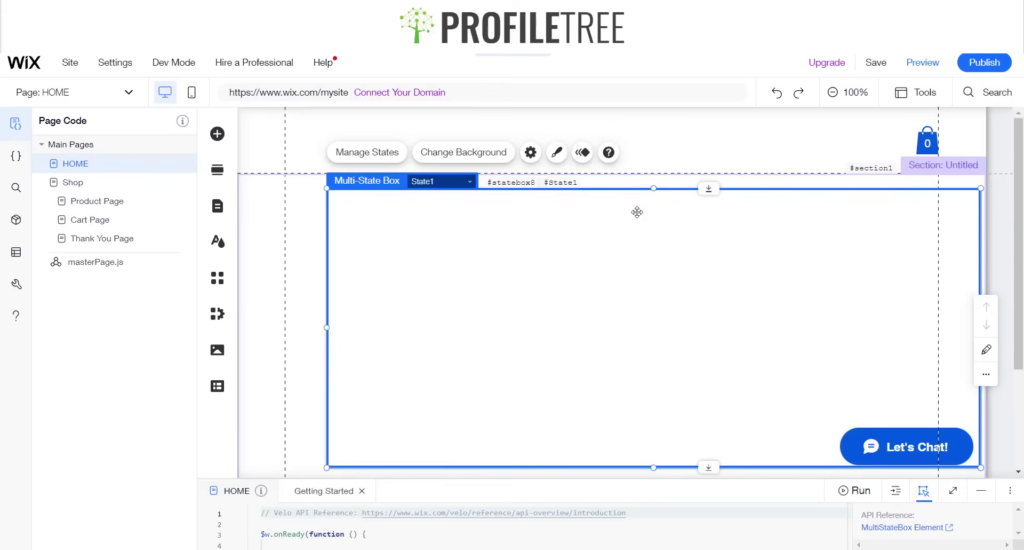
pyautogui.moveTo(631, 210); pyautogui.dragTo(593, 210)
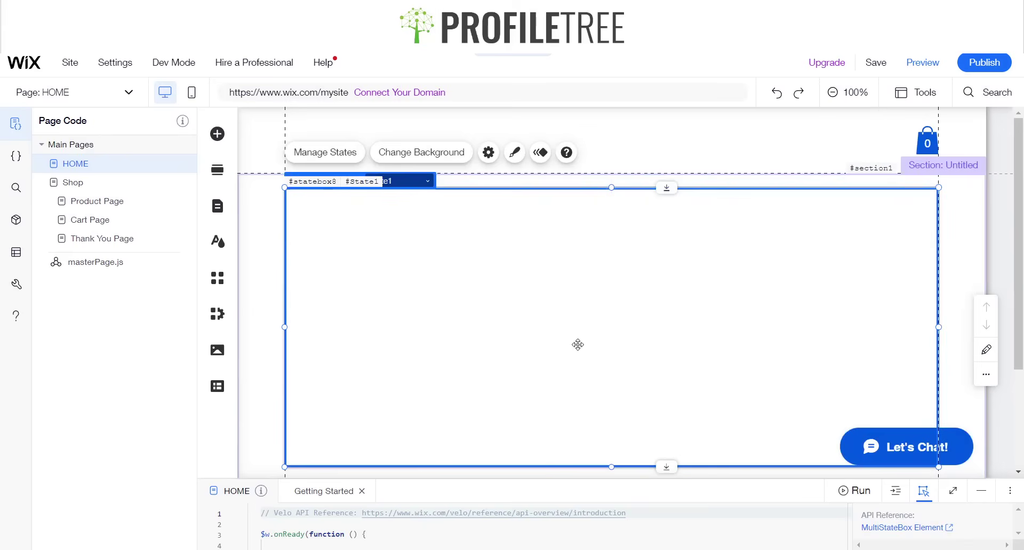
pyautogui.moveTo(611, 466); pyautogui.dragTo(573, 238)
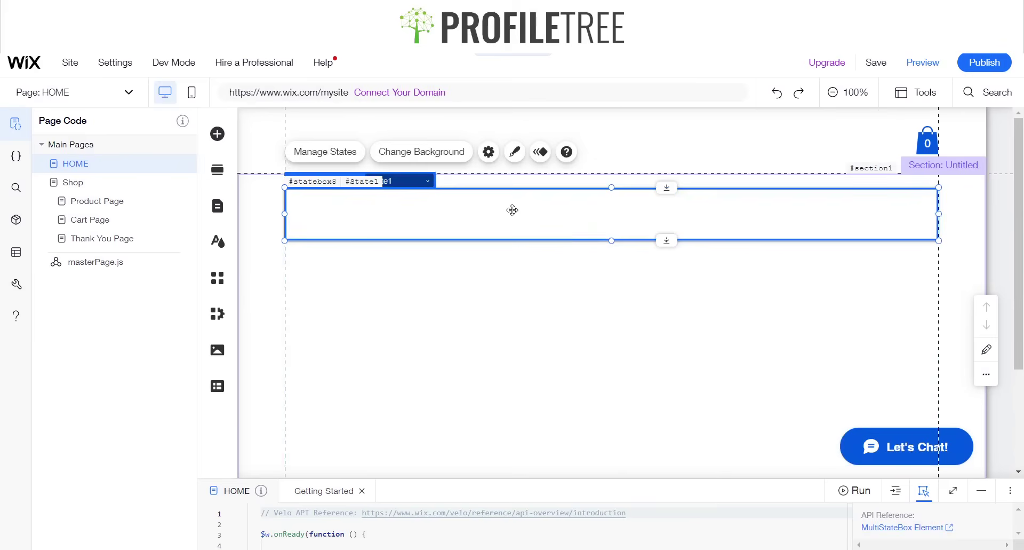
# - Rename the ID of the Multi-State Box's only state to Collapse
pyautogui.click(335, 155)
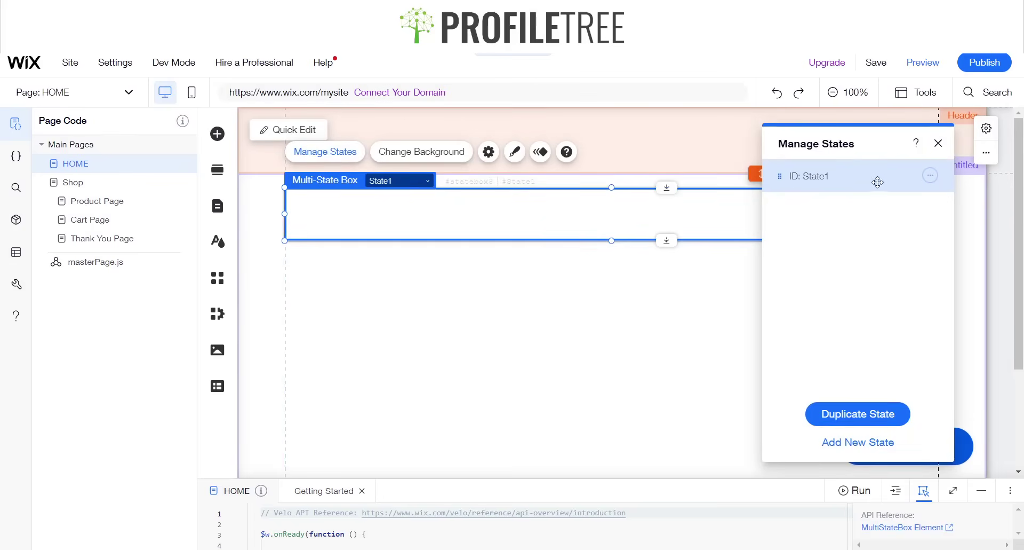
pyautogui.click(931, 179)
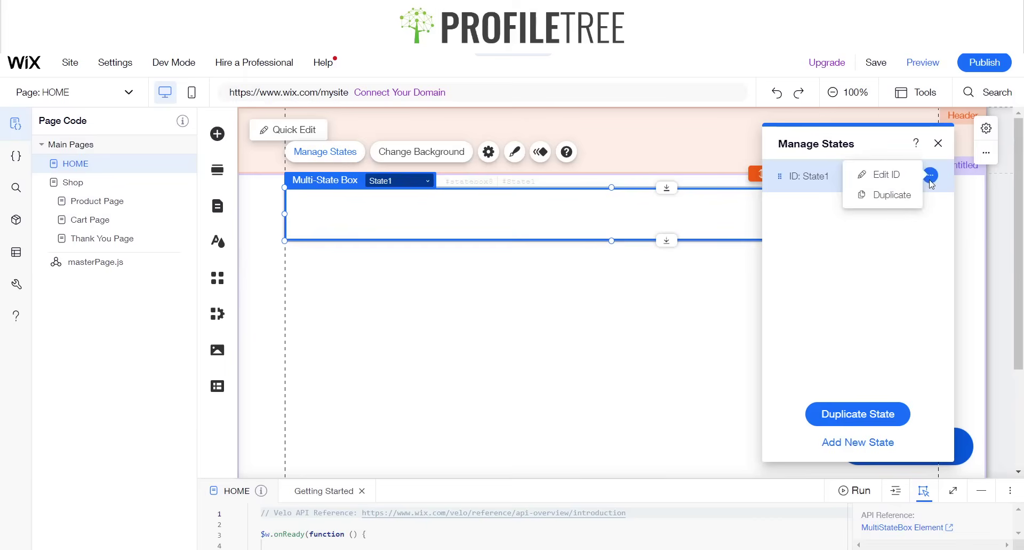
pyautogui.click(889, 176)
pyautogui.write('Collapse')
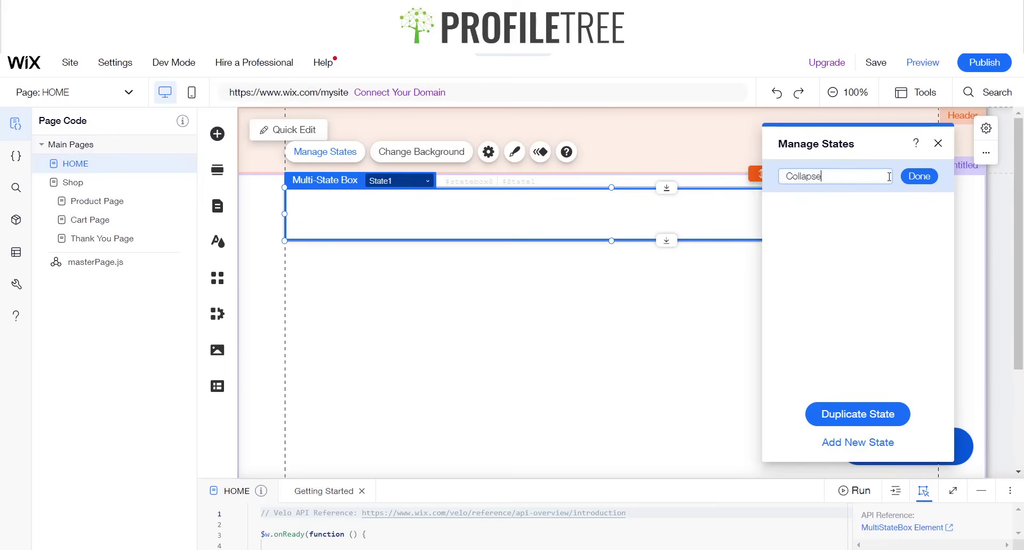
pyautogui.click(918, 176)
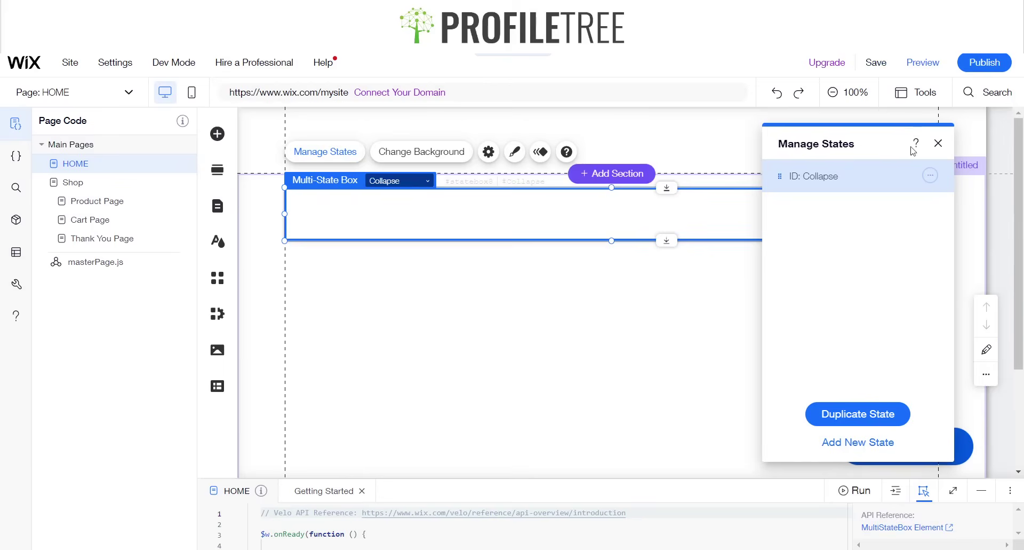
pyautogui.moveTo(854, 142); pyautogui.dragTo(820, 162)
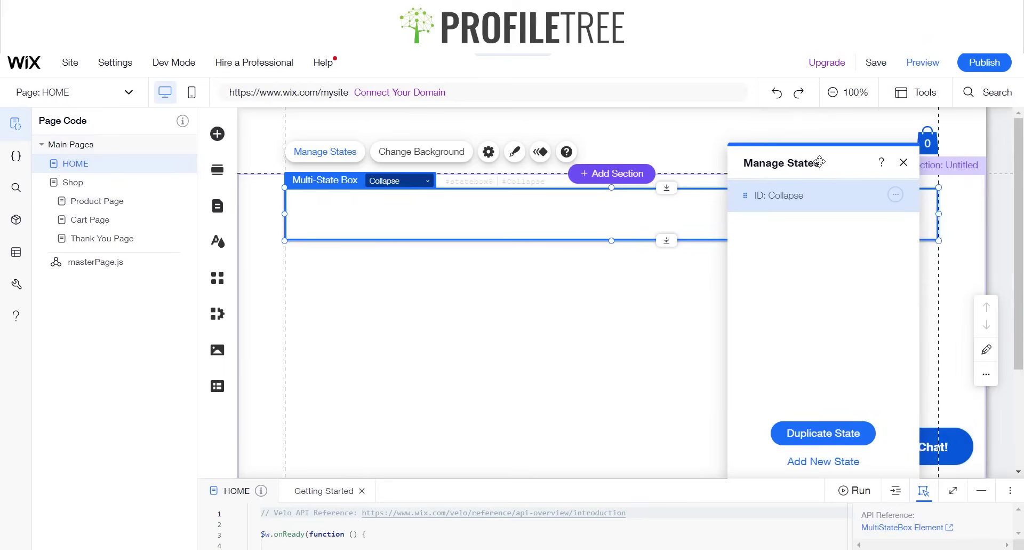
pyautogui.click(903, 165)
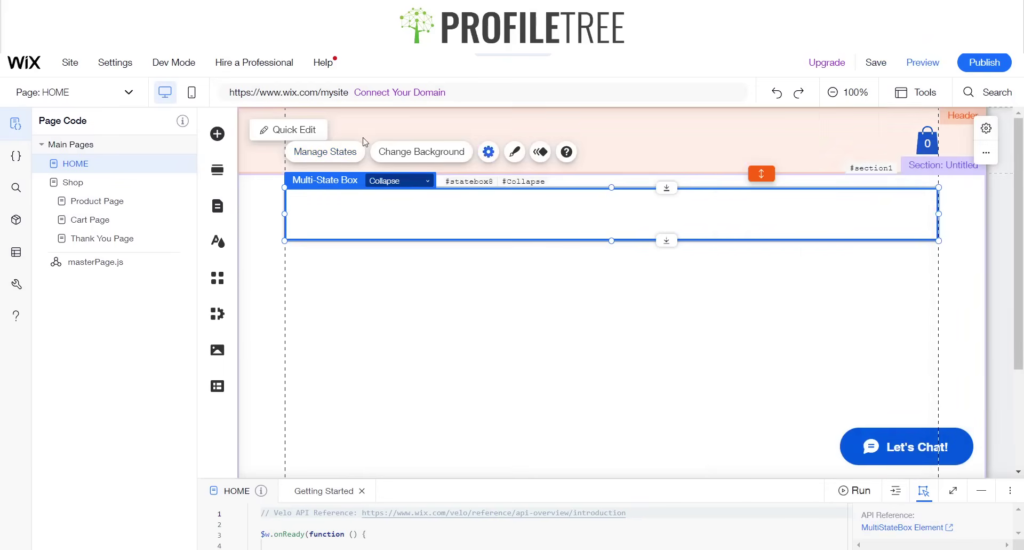
# - Add Heading 6 themed text at the left inside the Collapse state, reading "What Prices do you charge for a Service?"
pyautogui.click(217, 133)
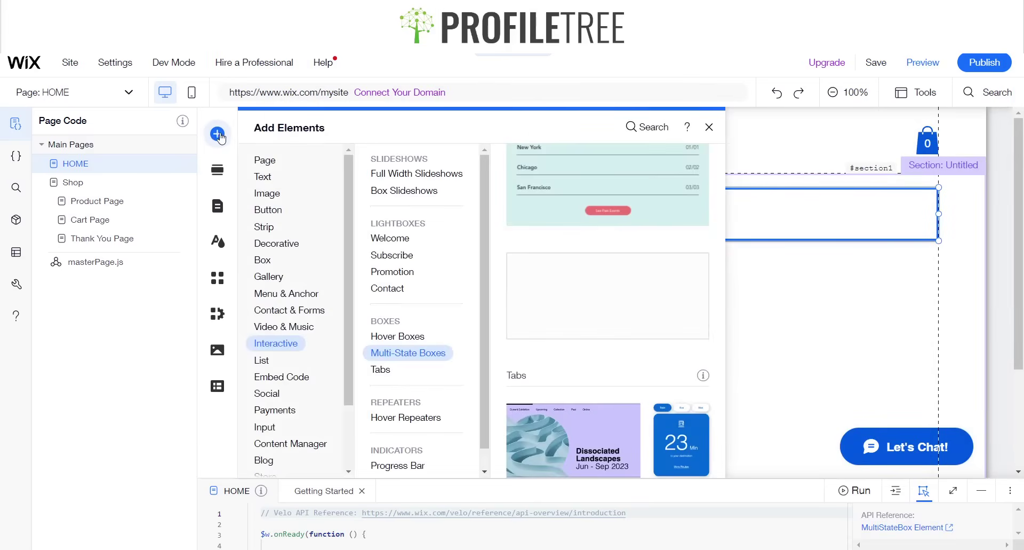
pyautogui.click(262, 177)
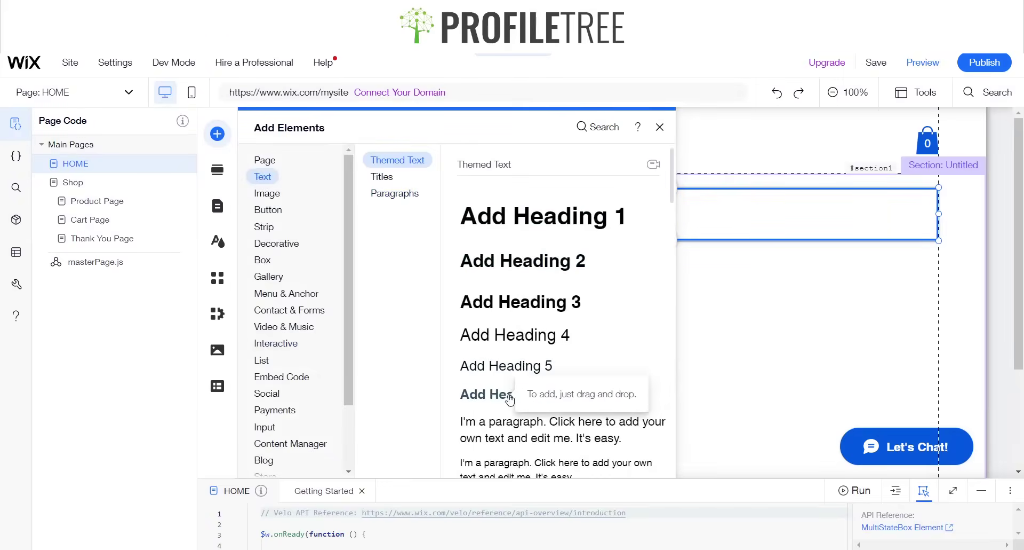
pyautogui.moveTo(510, 394); pyautogui.dragTo(512, 398)
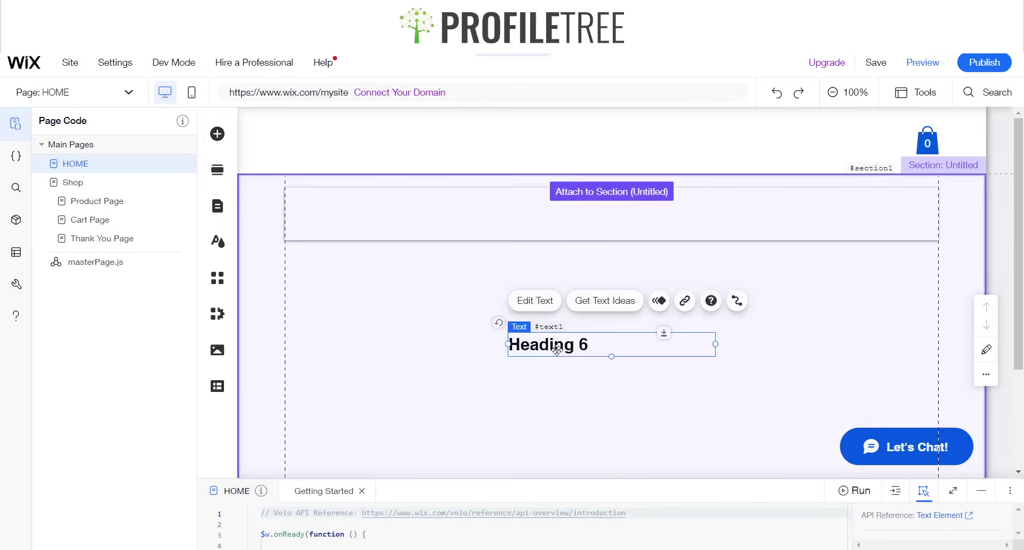
pyautogui.moveTo(553, 354); pyautogui.dragTo(351, 219)
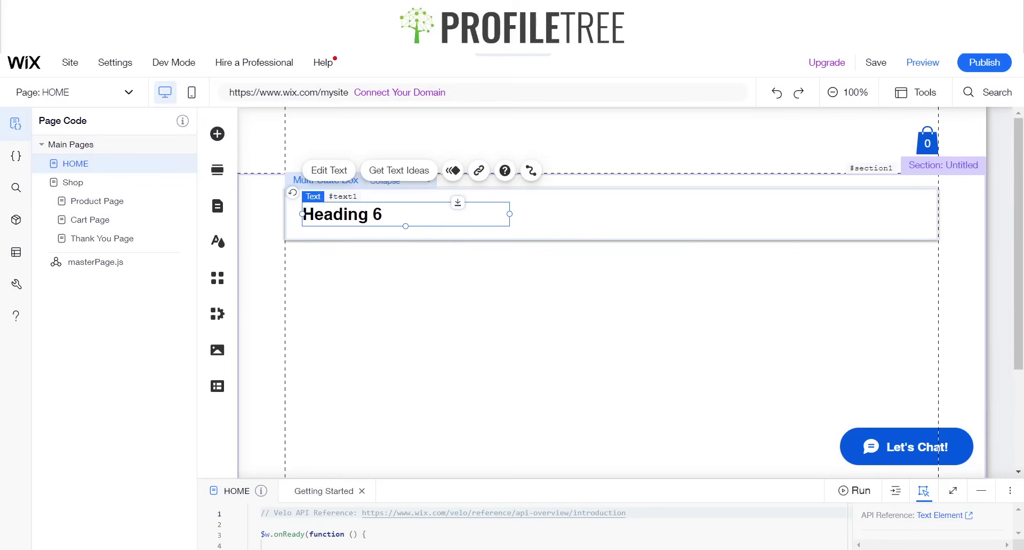
pyautogui.click(334, 170)
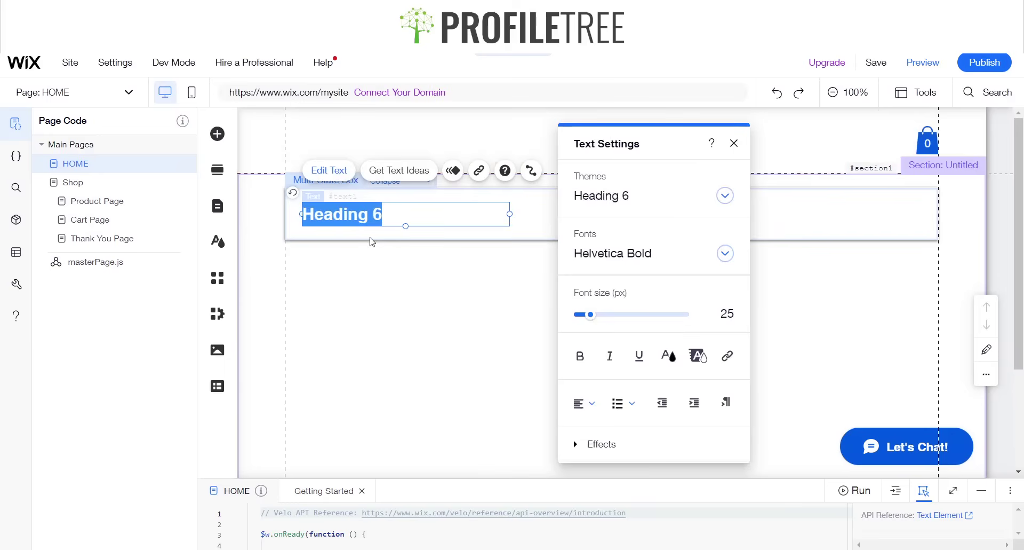
pyautogui.write('What Prices do you charge for a Service?')
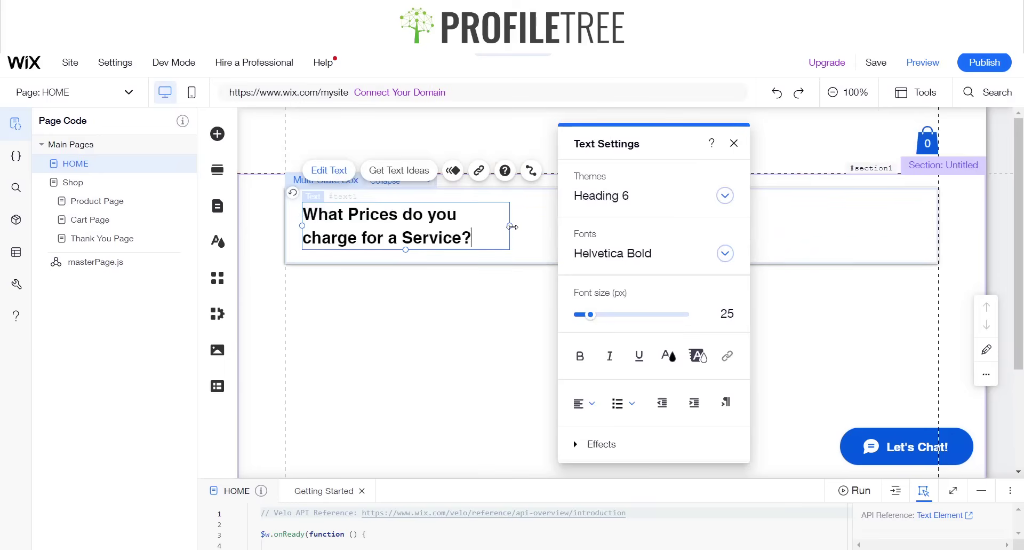
# - Change the font of the whole question heading to Questrial
pyautogui.click(666, 253)
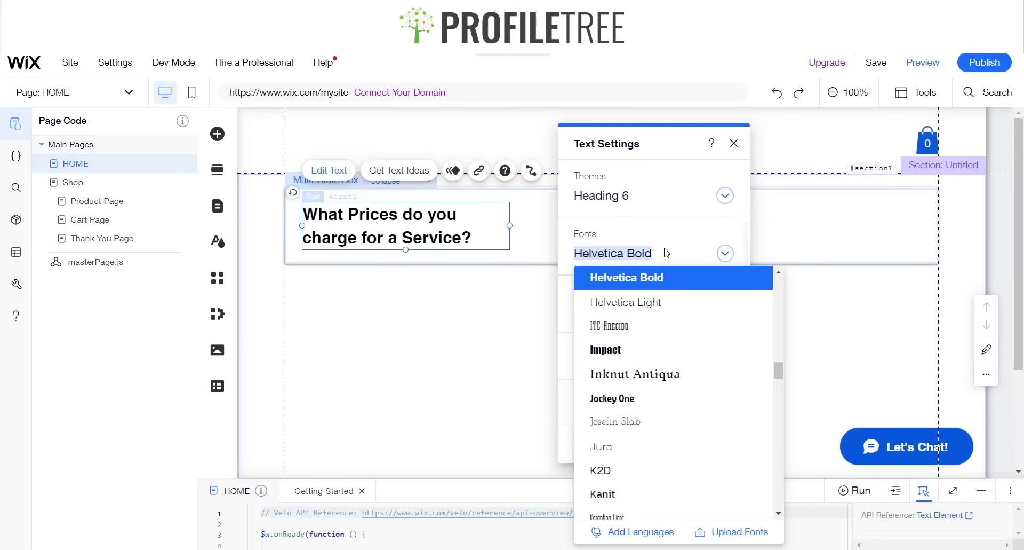
pyautogui.press('q')
pyautogui.press('Return')
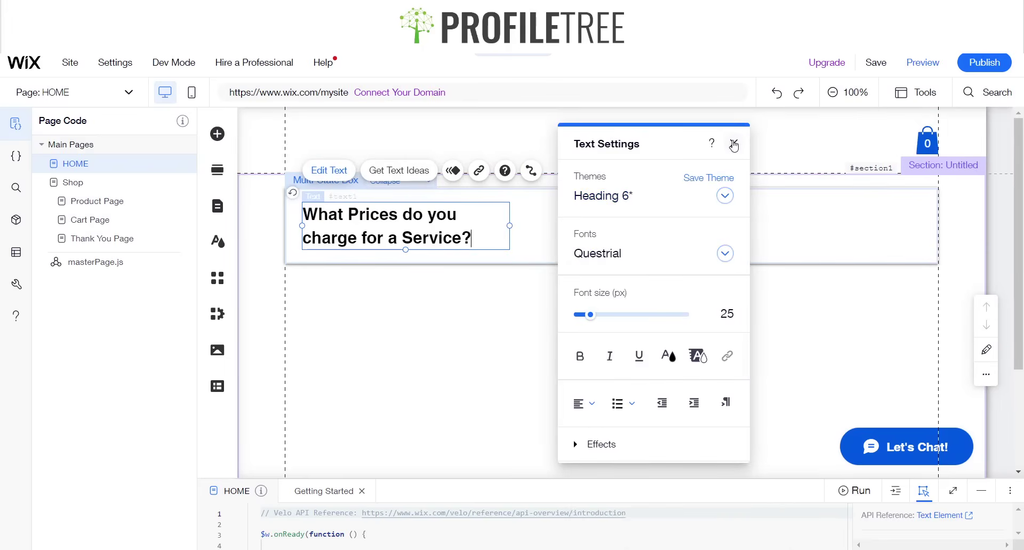
pyautogui.tripleClick(485, 220)
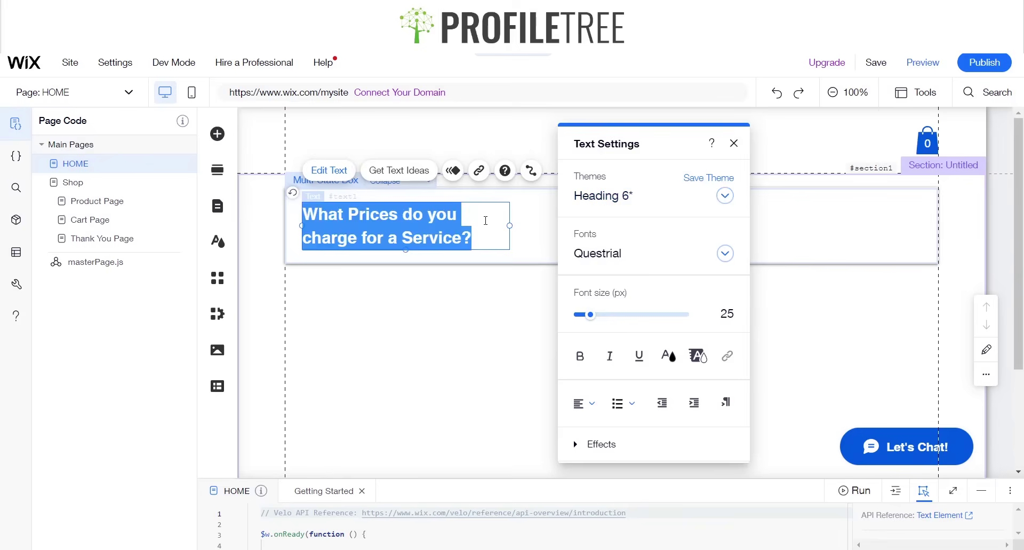
pyautogui.click(639, 254)
pyautogui.press('q')
pyautogui.press('Escape')
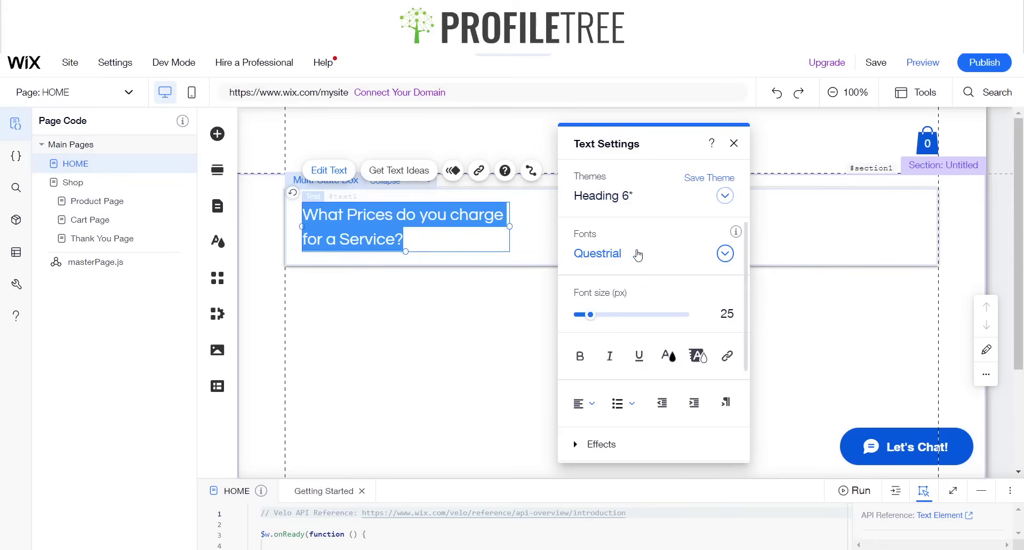
# - Widen the question's text box inside the Collapse state until the heading fits on a single line
pyautogui.click(734, 143)
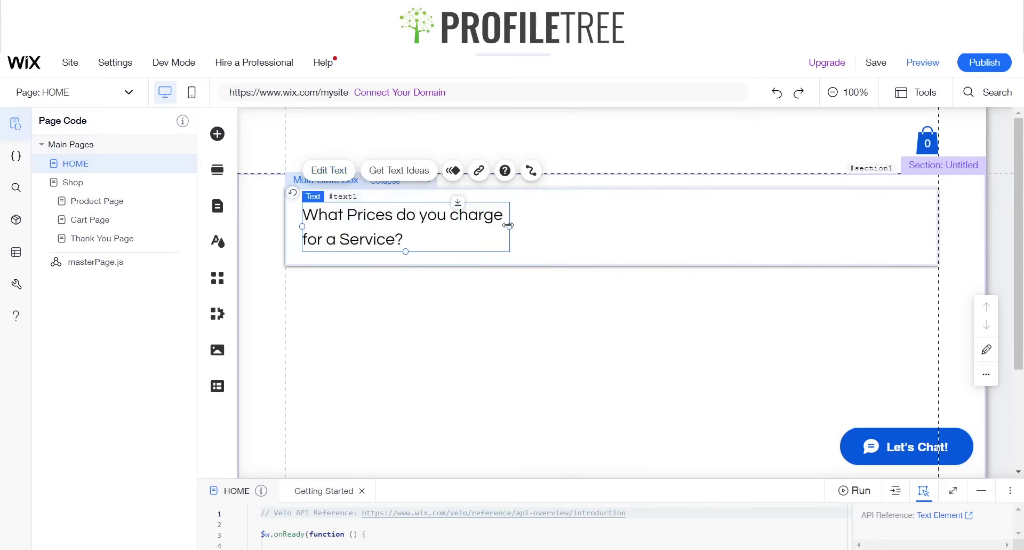
pyautogui.moveTo(510, 226); pyautogui.dragTo(630, 228)
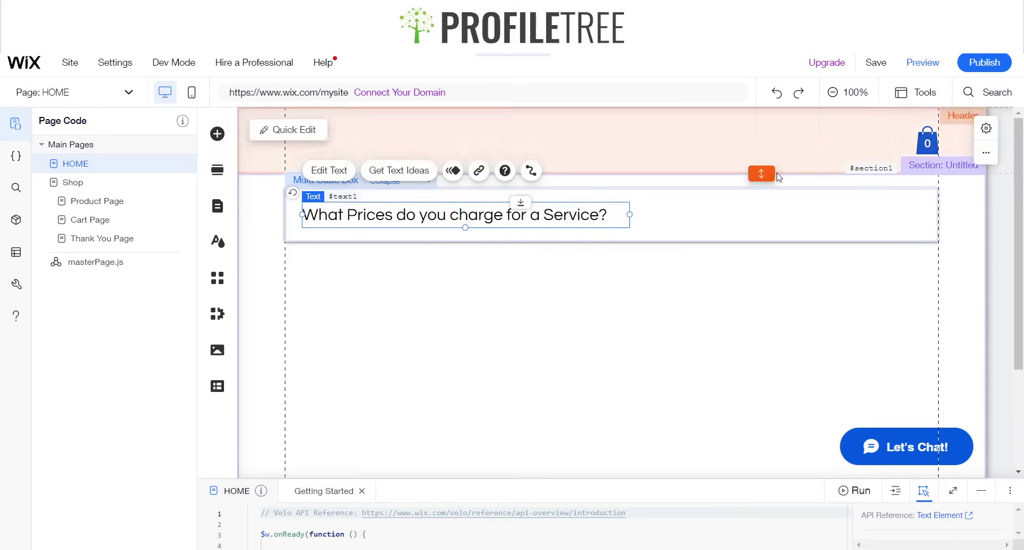
pyautogui.click(608, 300)
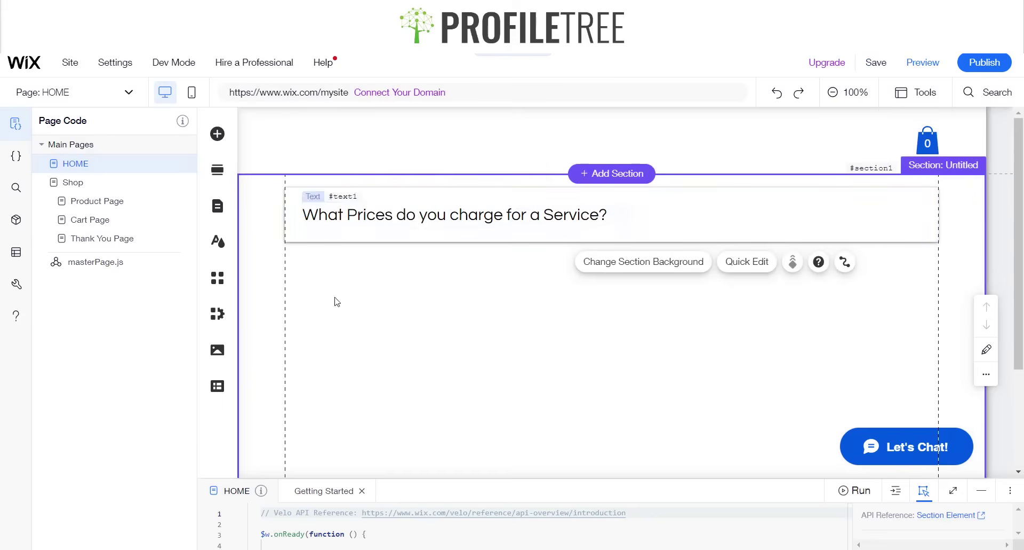
# - Add the circled down-arrow vector art from the basic-shape arrows in Wix's media library to the page
pyautogui.click(216, 134)
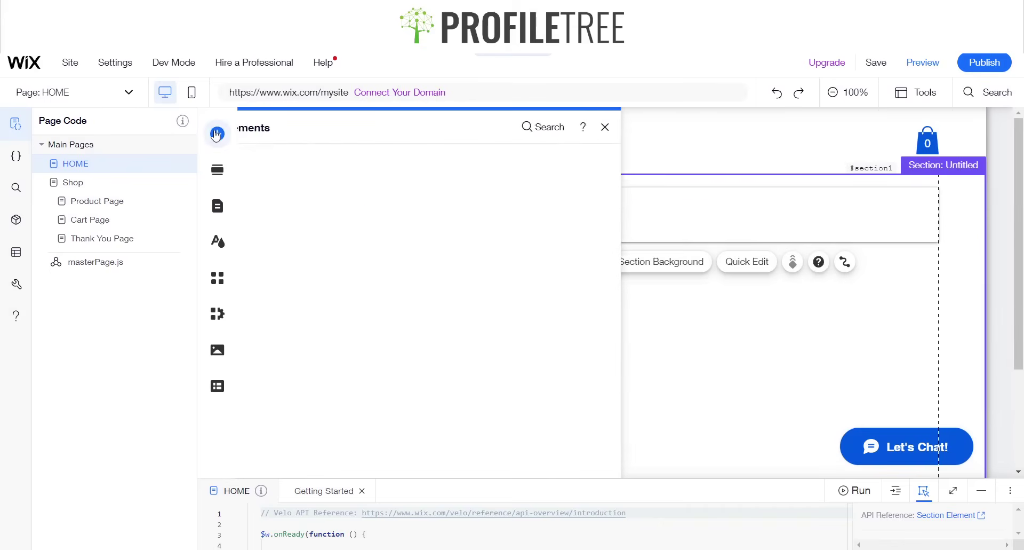
pyautogui.click(263, 160)
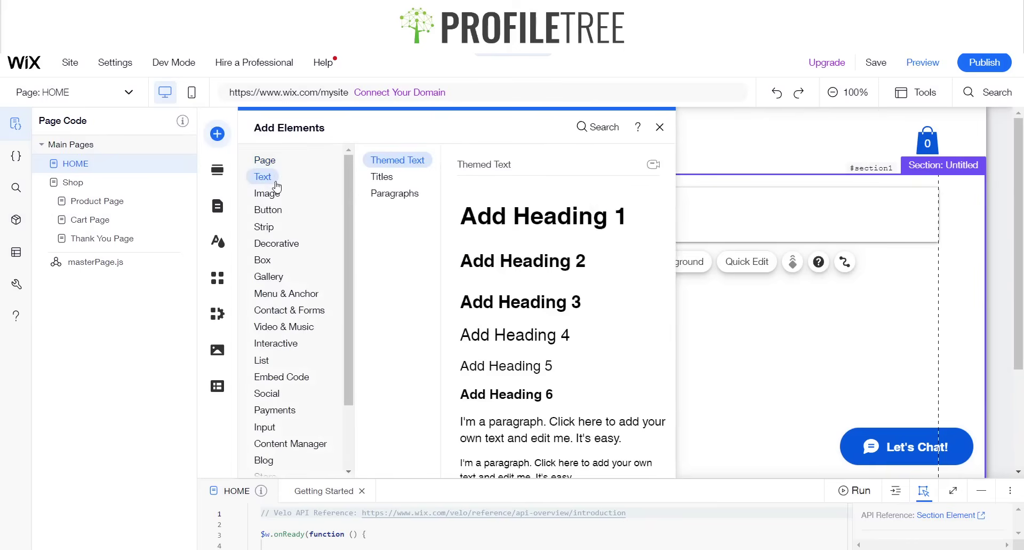
pyautogui.moveTo(272, 246)
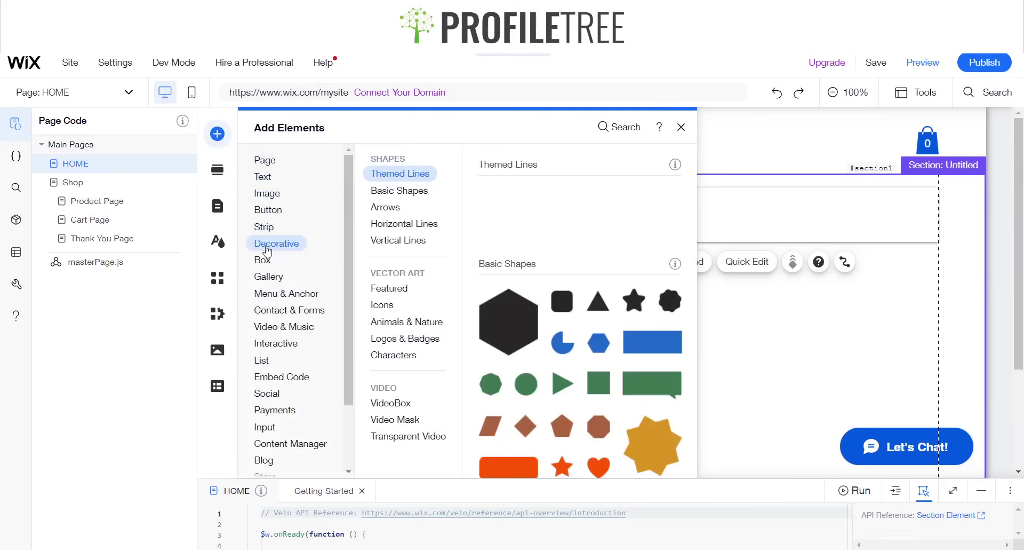
pyautogui.moveTo(400, 191)
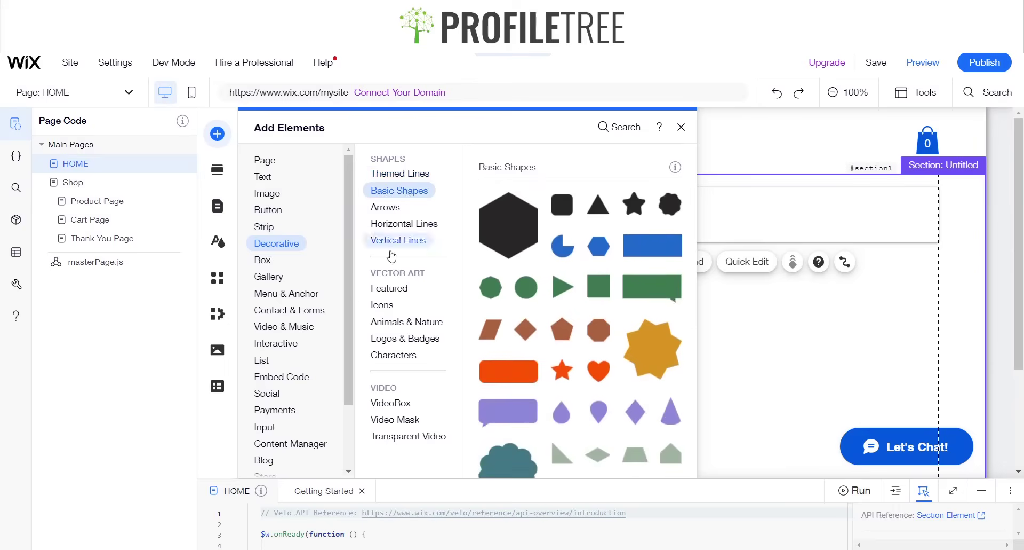
pyautogui.moveTo(384, 304)
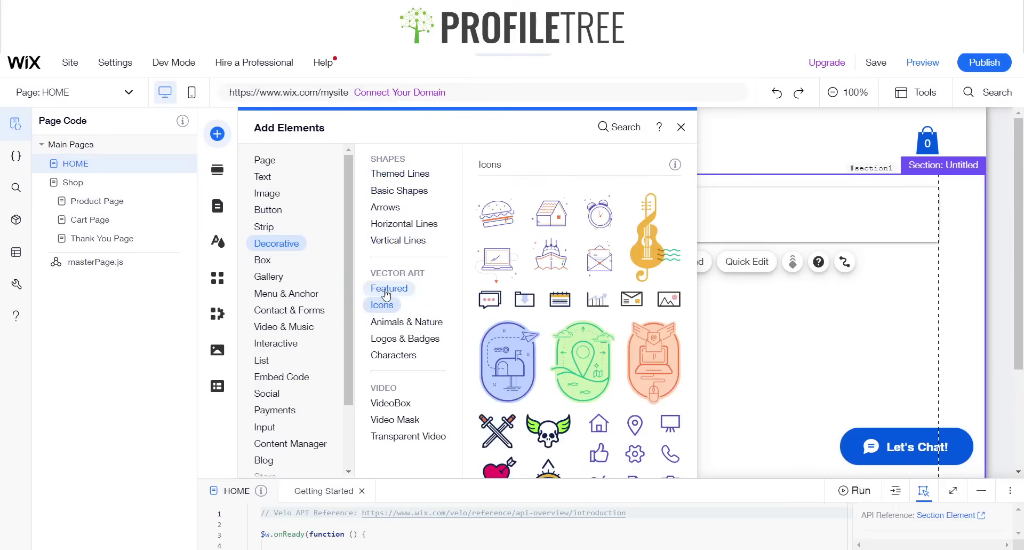
pyautogui.moveTo(397, 172)
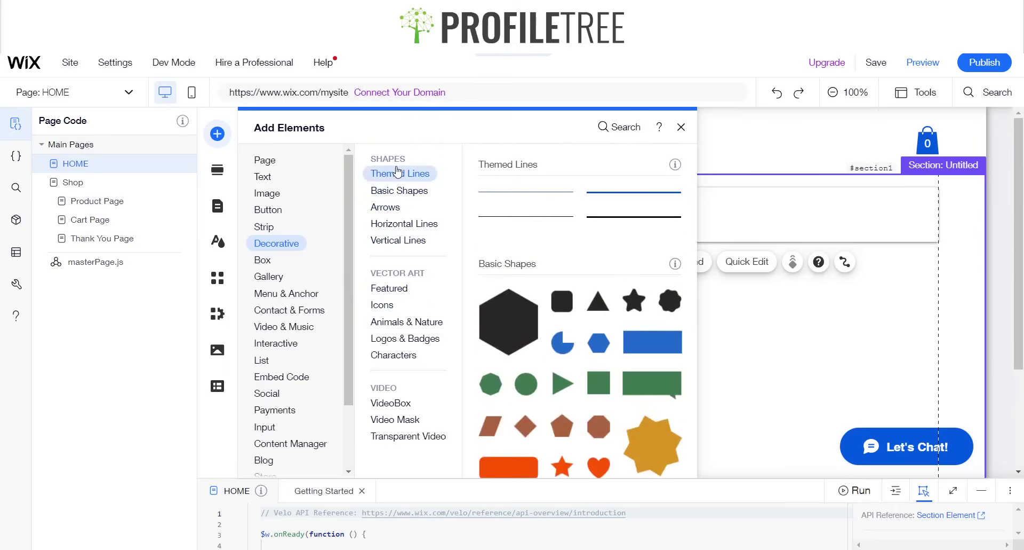
pyautogui.moveTo(391, 227)
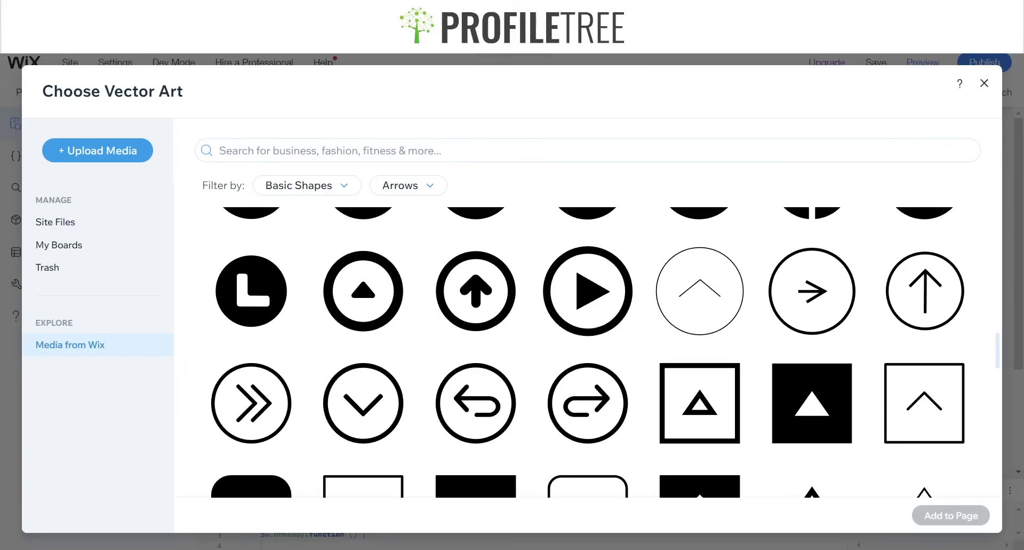
pyautogui.moveTo(476, 315)
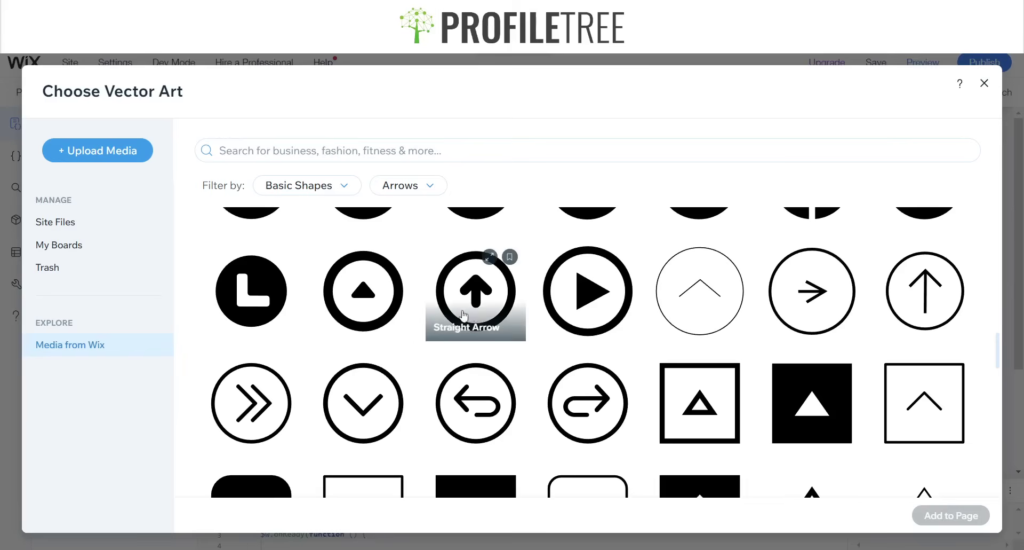
pyautogui.moveTo(245, 326)
pyautogui.moveTo(361, 394)
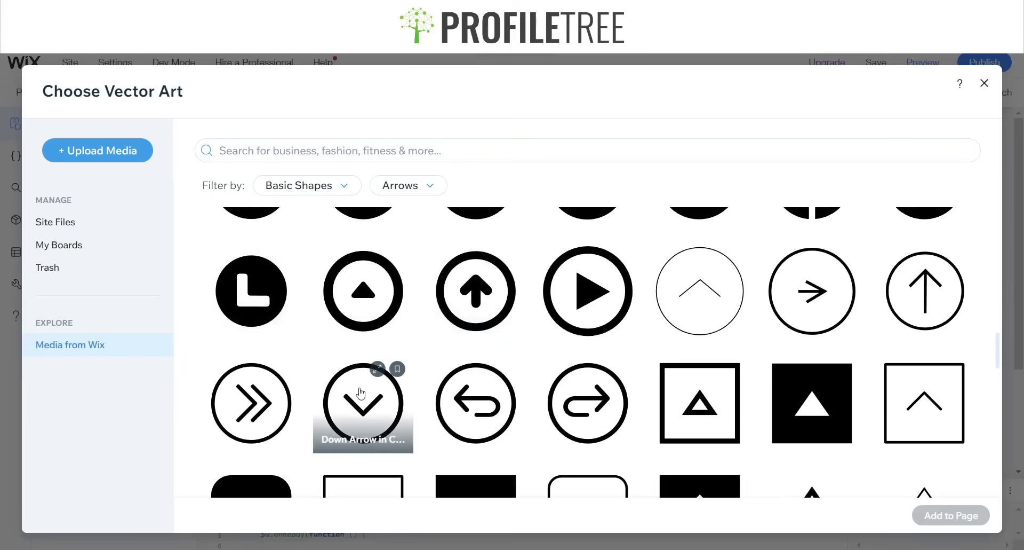
pyautogui.click(352, 405)
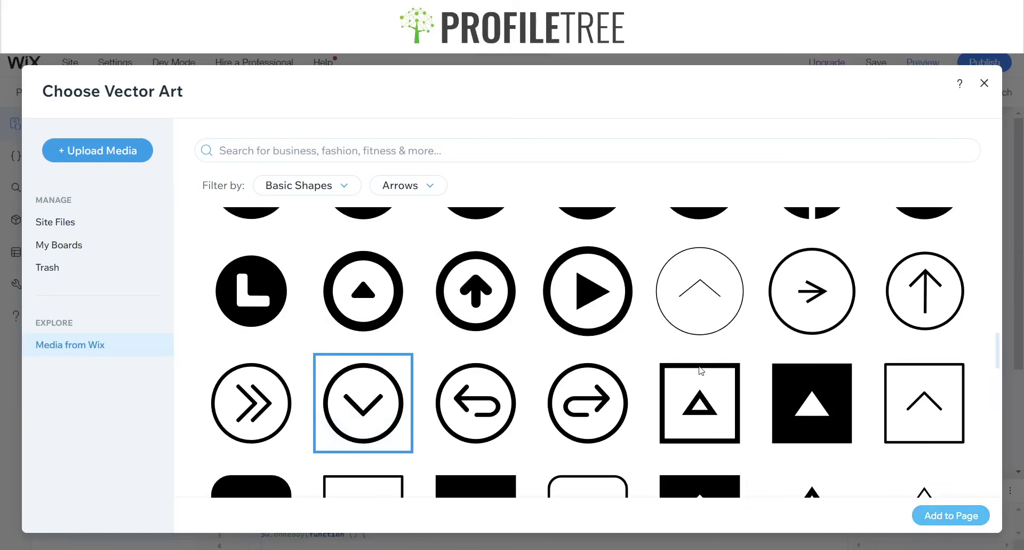
pyautogui.click(942, 515)
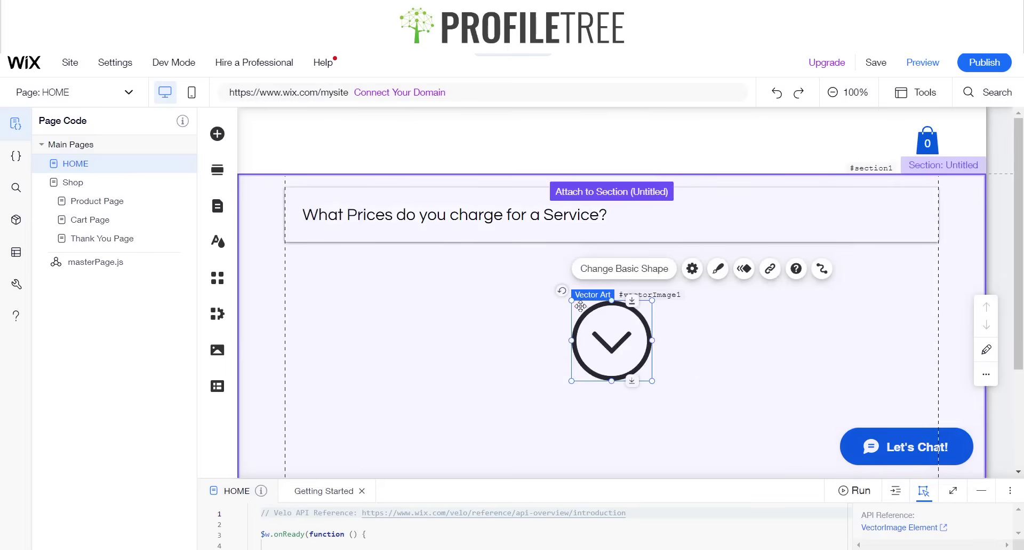
# - Shrink the circled arrow and place it inside the Collapse state at the far right, level with the question
pyautogui.moveTo(571, 300); pyautogui.dragTo(899, 213)
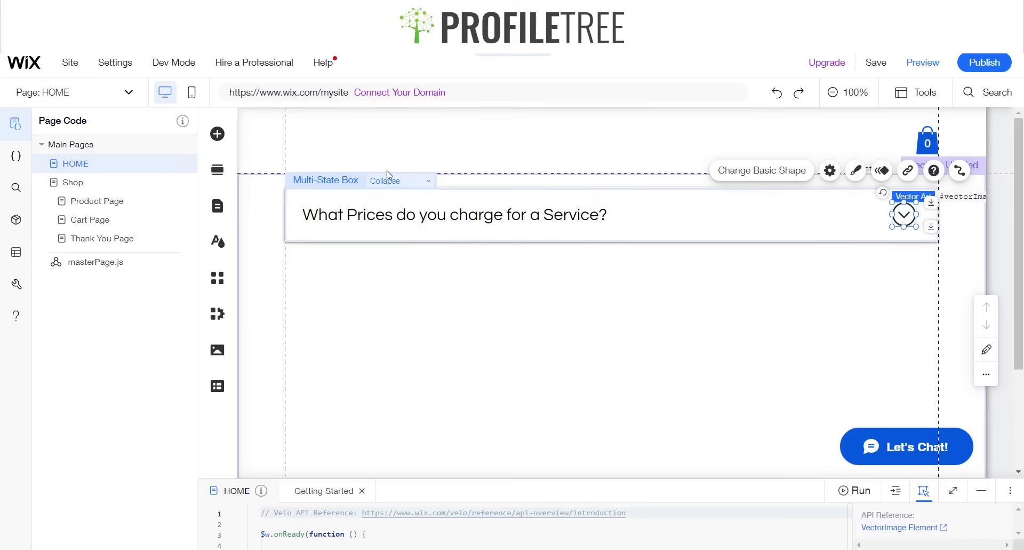
pyautogui.click(388, 234)
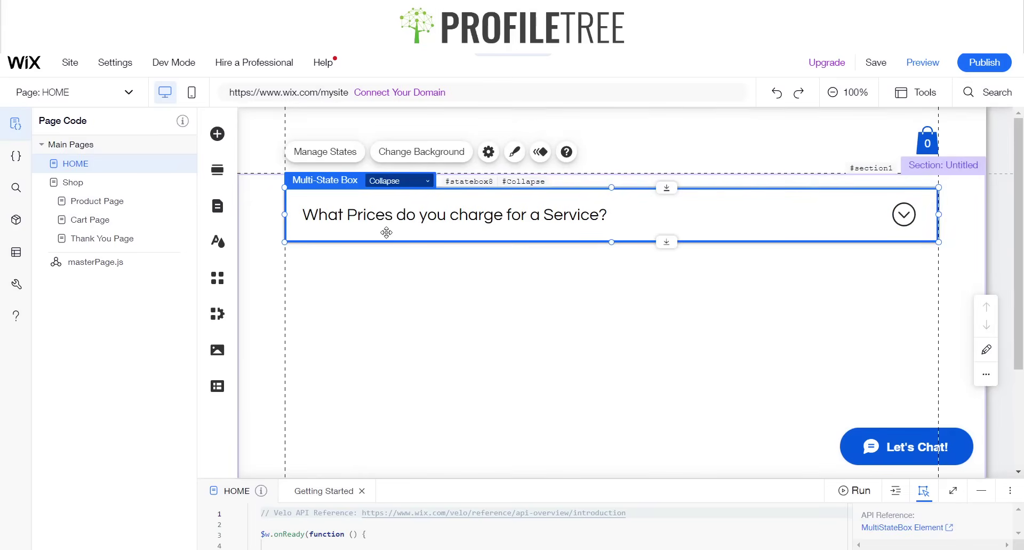
pyautogui.rightClick(633, 227)
pyautogui.click(642, 307)
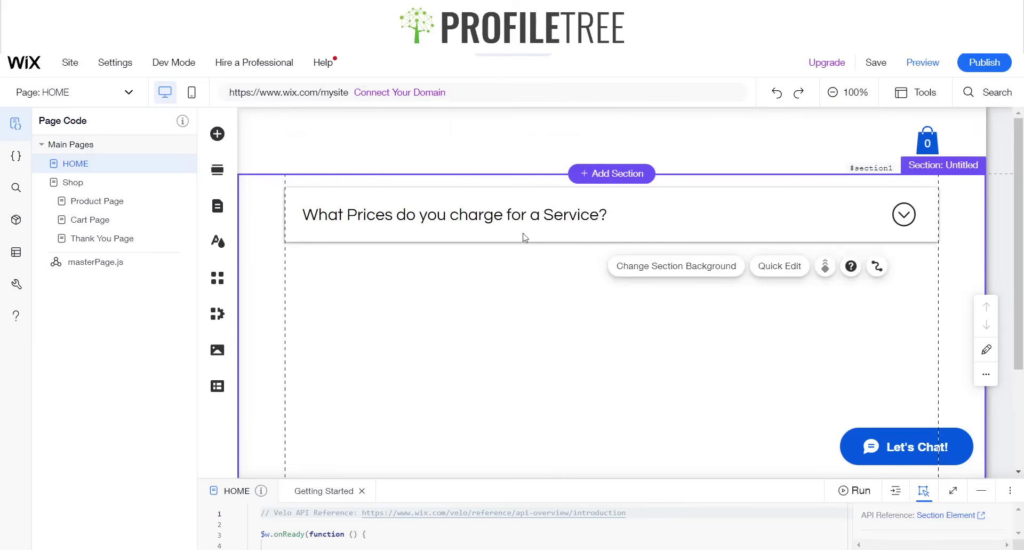
# - Duplicate the Collapse state of the Multi-State Box
pyautogui.click(378, 211)
pyautogui.click(368, 180)
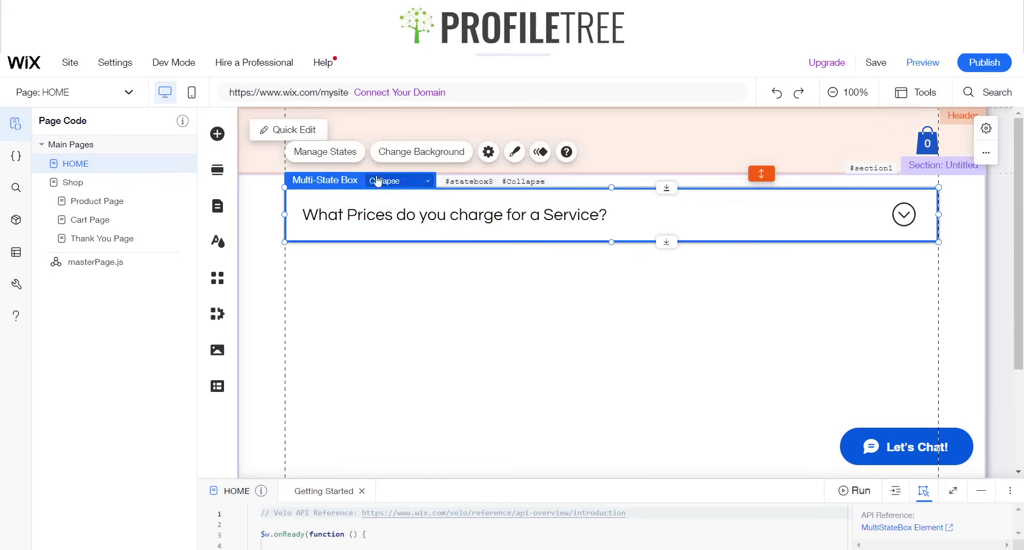
pyautogui.click(341, 160)
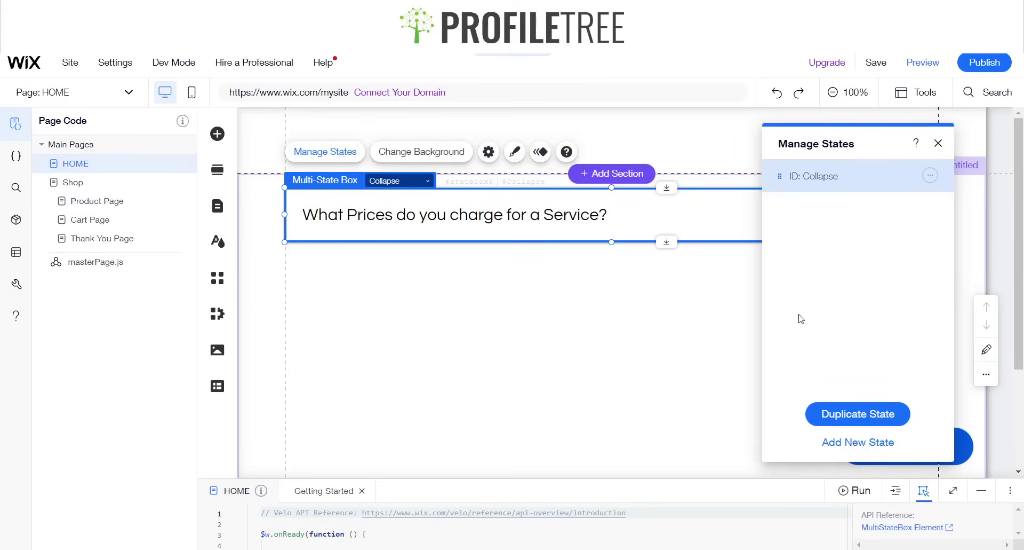
pyautogui.click(845, 408)
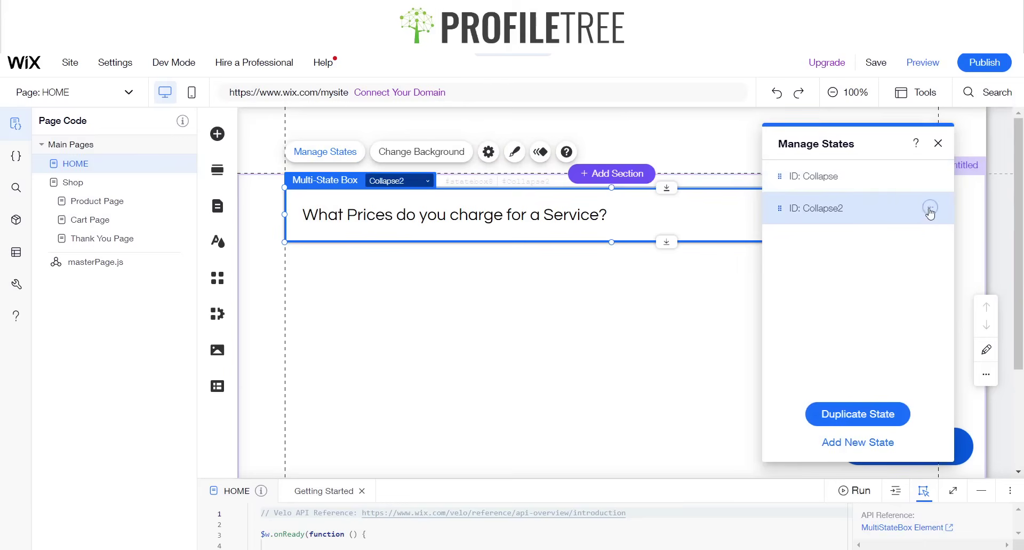
# - Rename the ID of the duplicated state to Expand
pyautogui.click(924, 214)
pyautogui.click(826, 205)
pyautogui.click(930, 207)
pyautogui.click(886, 207)
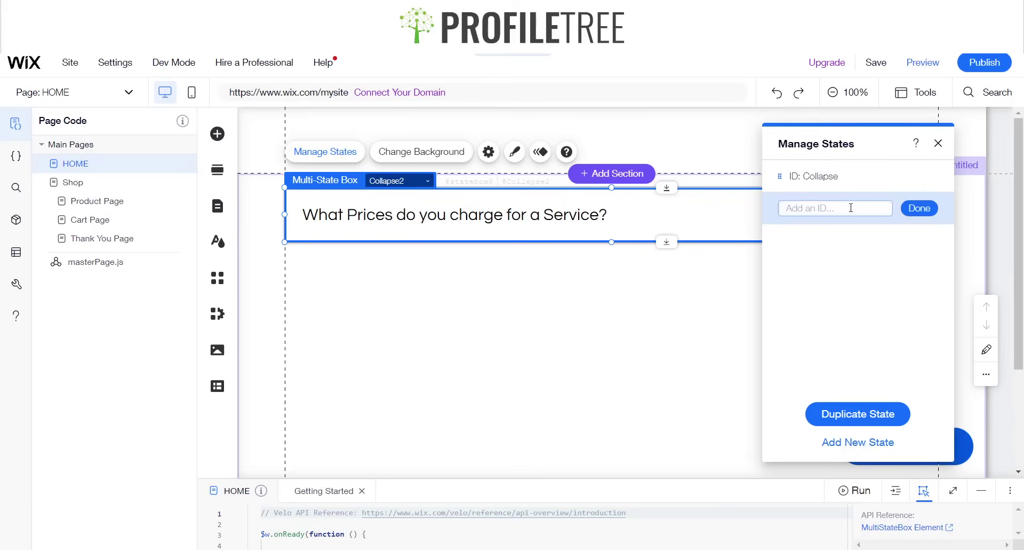
pyautogui.write('Expand')
pyautogui.click(913, 211)
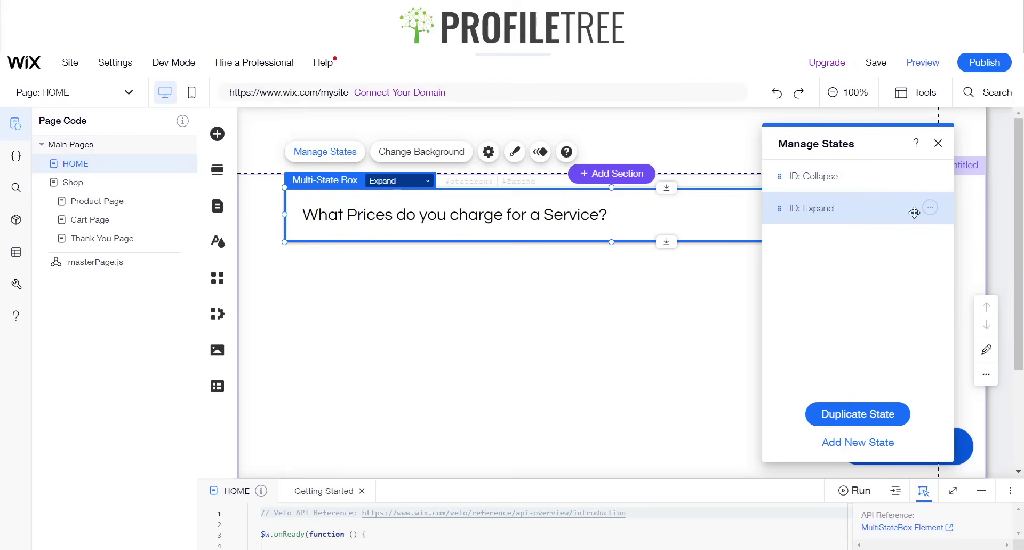
pyautogui.click(937, 145)
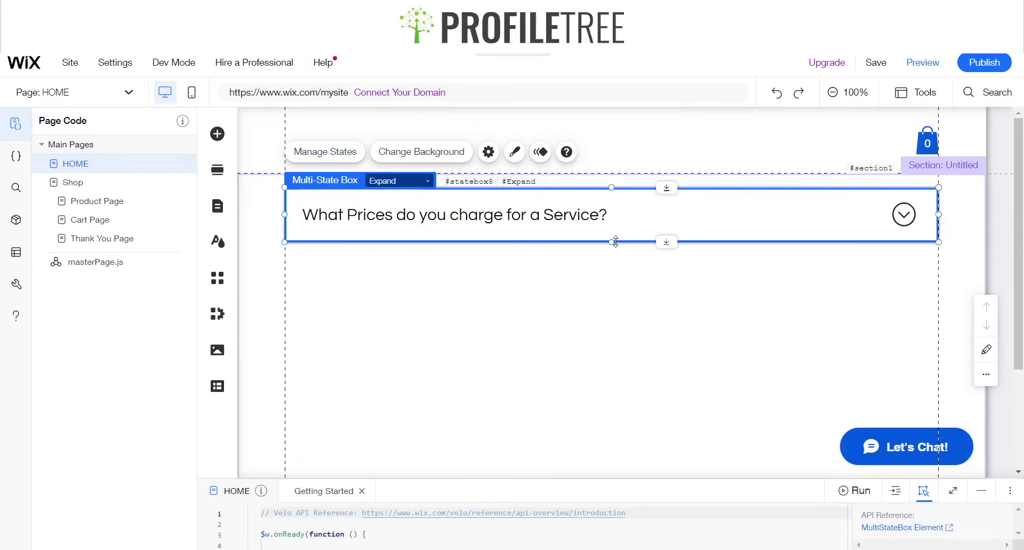
# - Extend the Expand state's box downward to several times its height and add a themed paragraph below the question at the left
pyautogui.moveTo(615, 242); pyautogui.dragTo(613, 453)
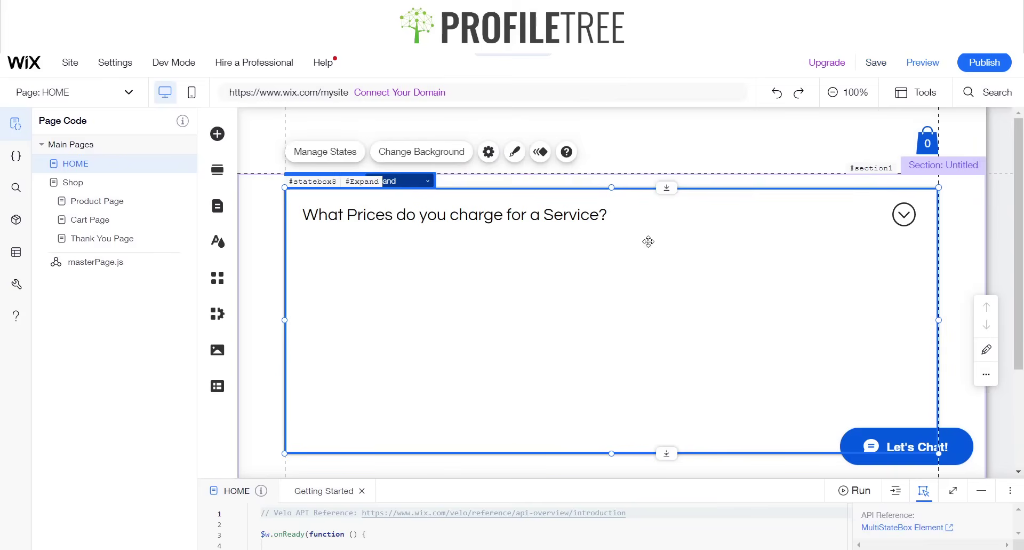
pyautogui.click(214, 136)
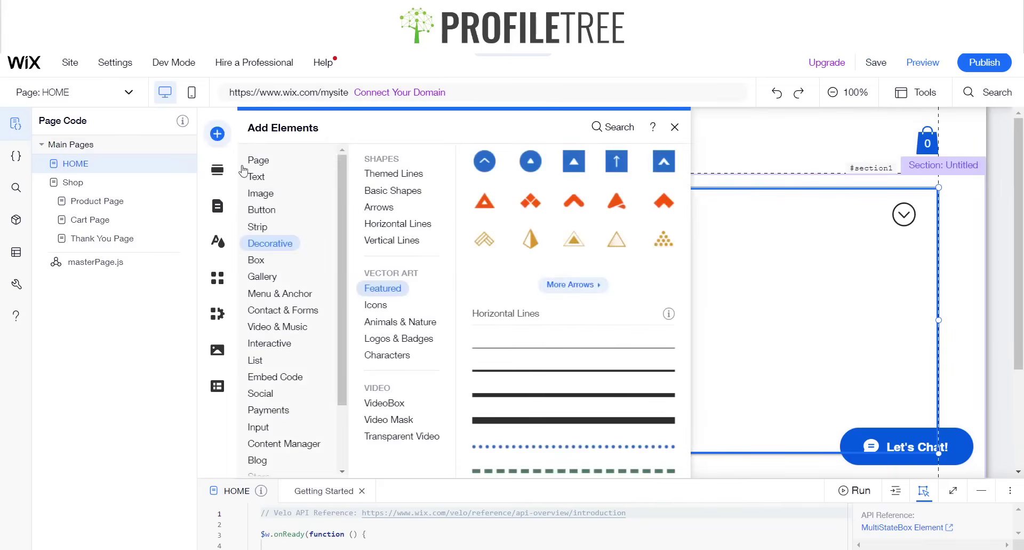
pyautogui.click(277, 211)
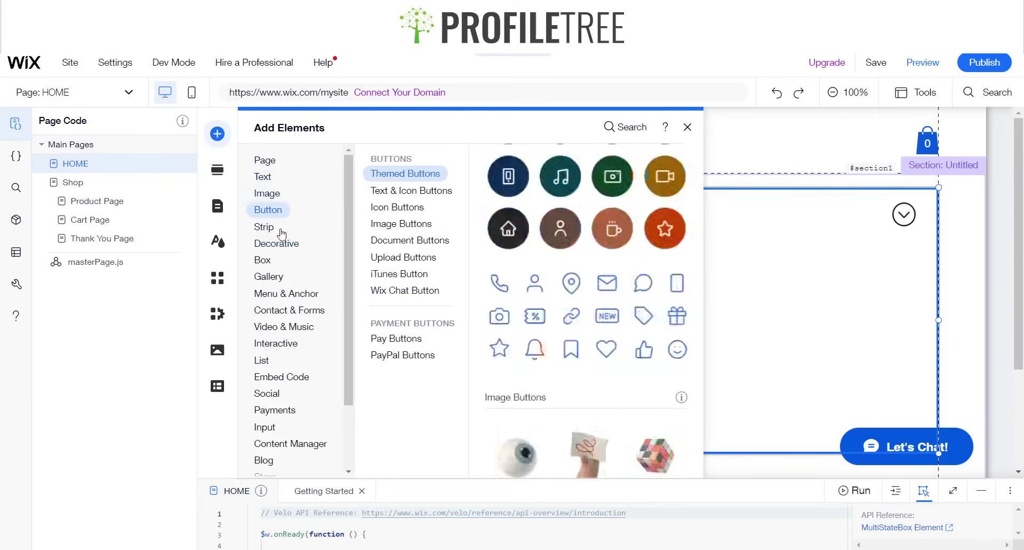
pyautogui.click(264, 181)
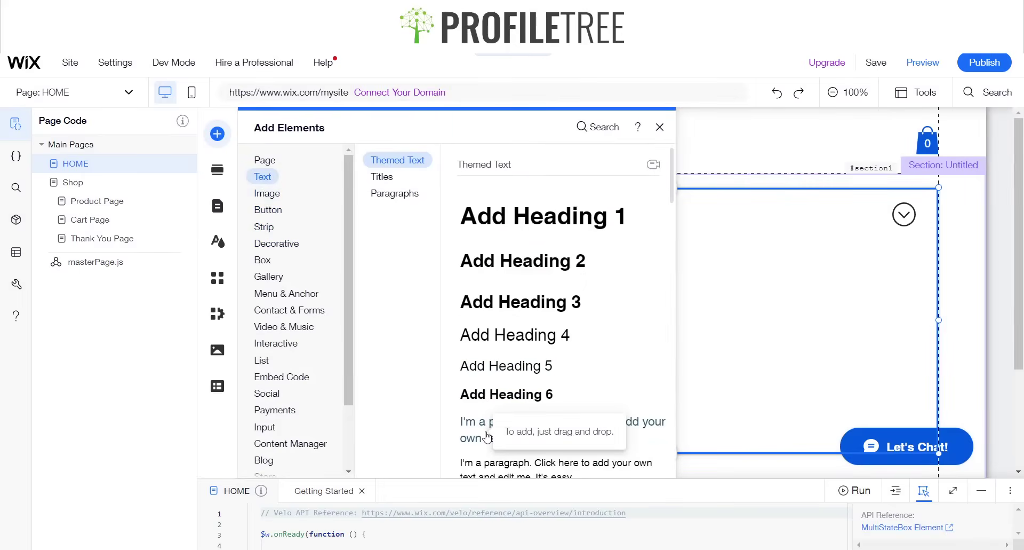
pyautogui.moveTo(487, 438); pyautogui.dragTo(326, 274)
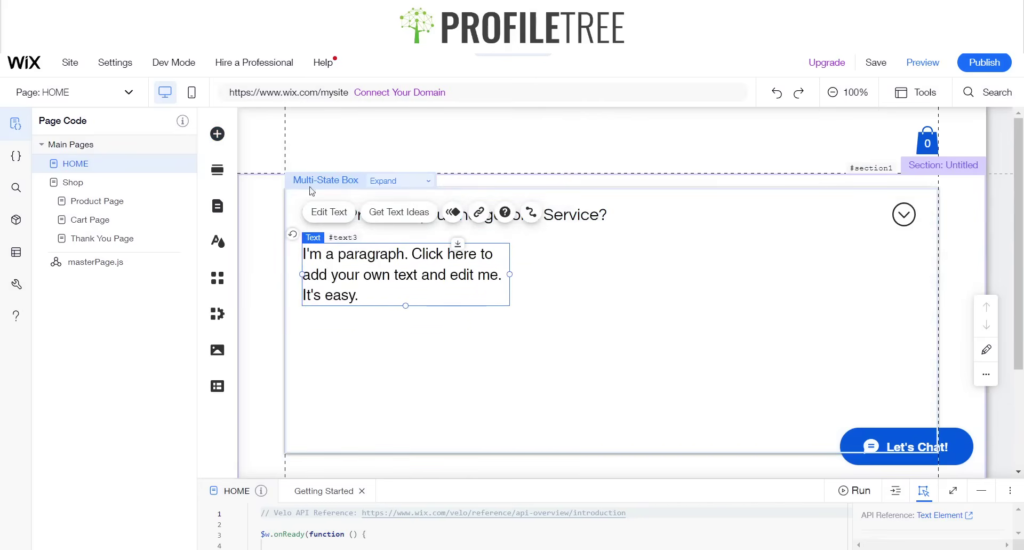
# - Add the Service Bell image from the free Wix images, searching for Service, and place it shrunk inside the Expand state below the arrow
pyautogui.click(217, 134)
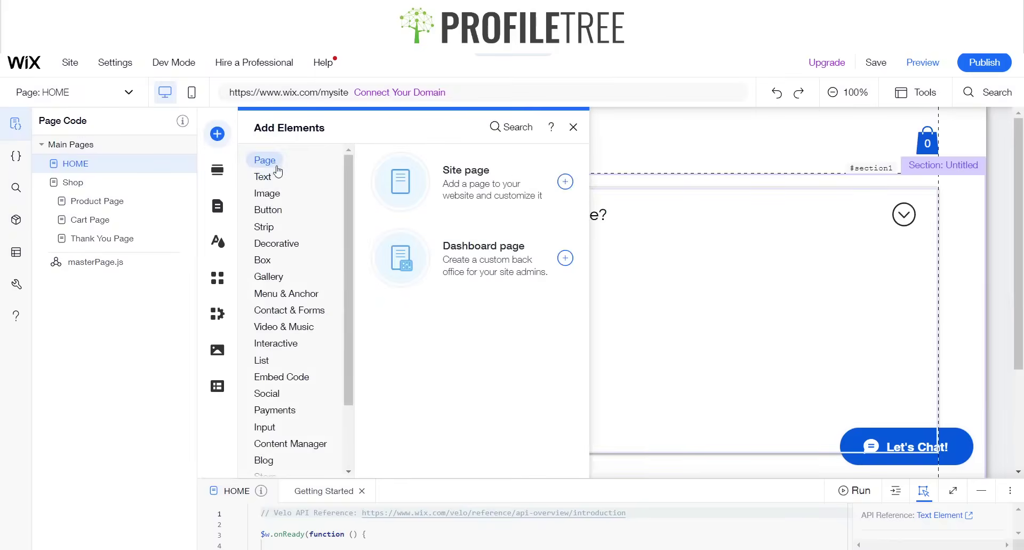
pyautogui.moveTo(266, 196)
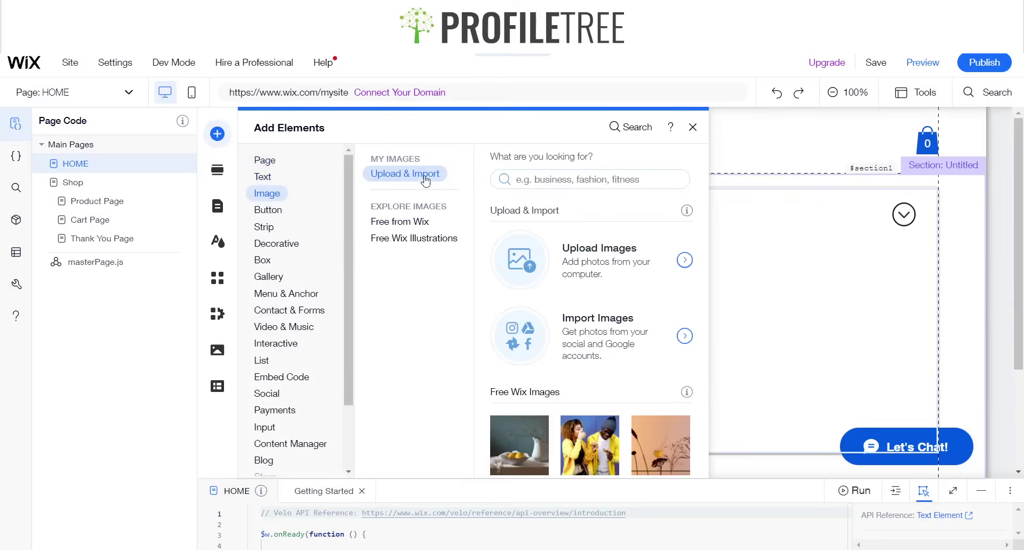
pyautogui.click(383, 219)
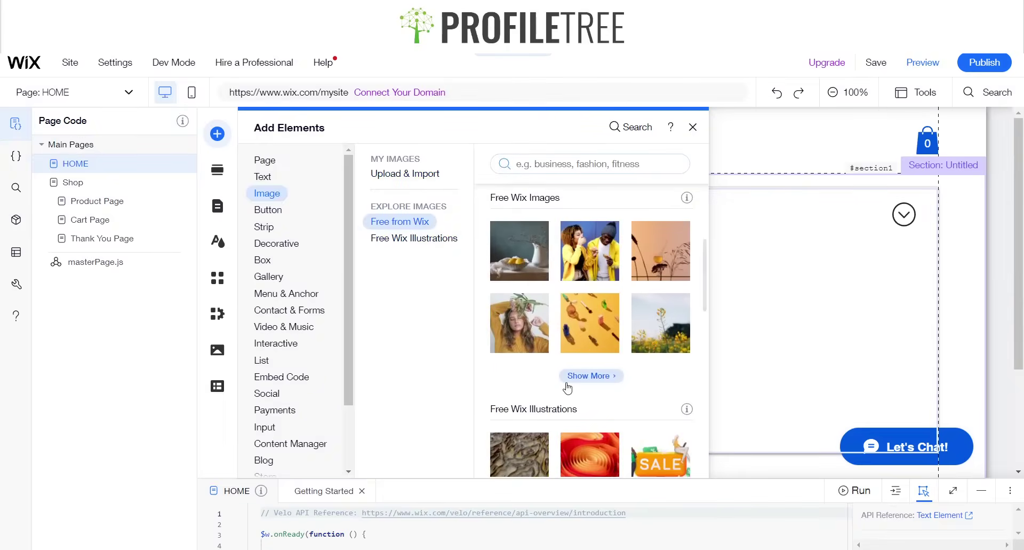
pyautogui.click(575, 381)
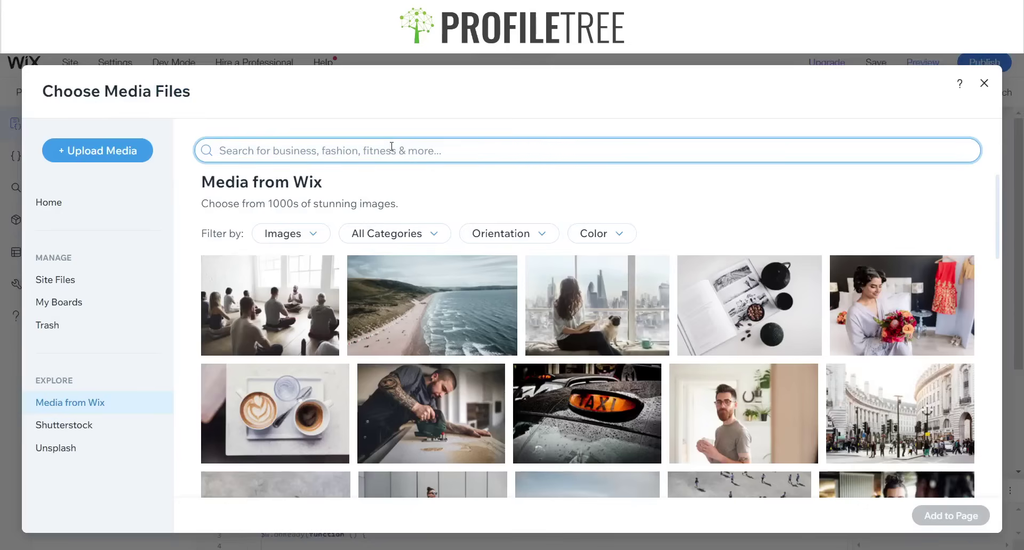
pyautogui.write('Service')
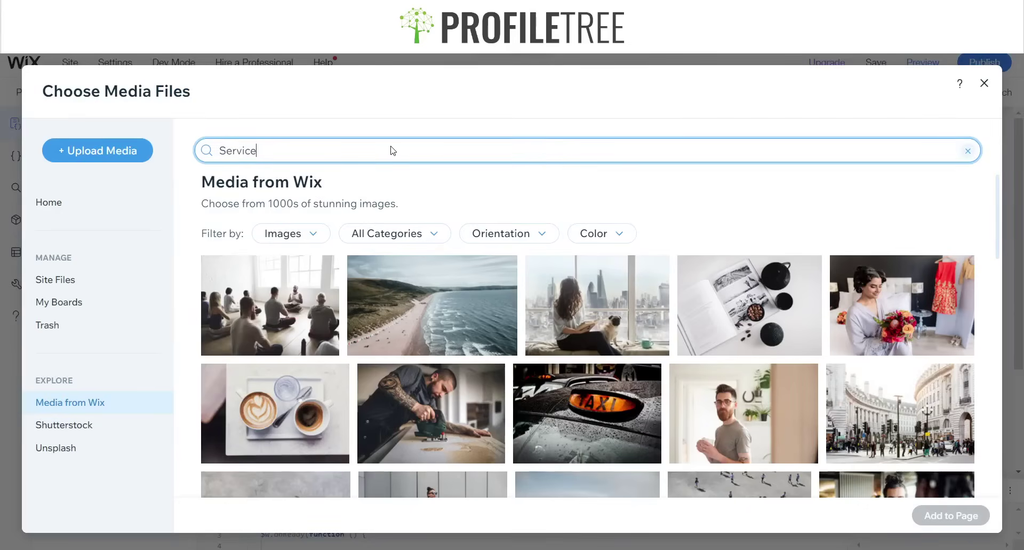
pyautogui.press('Return')
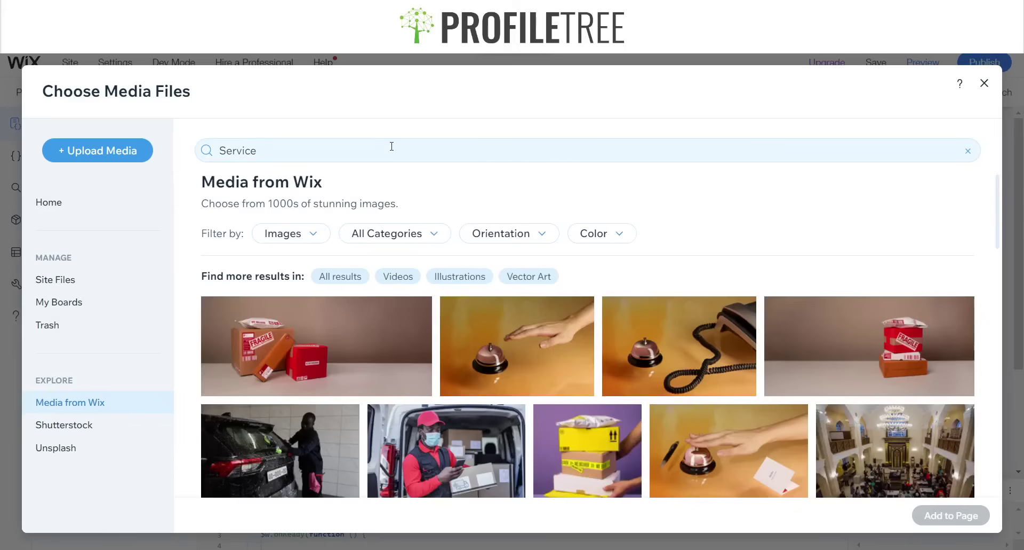
pyautogui.scroll(-2, 579, 312)
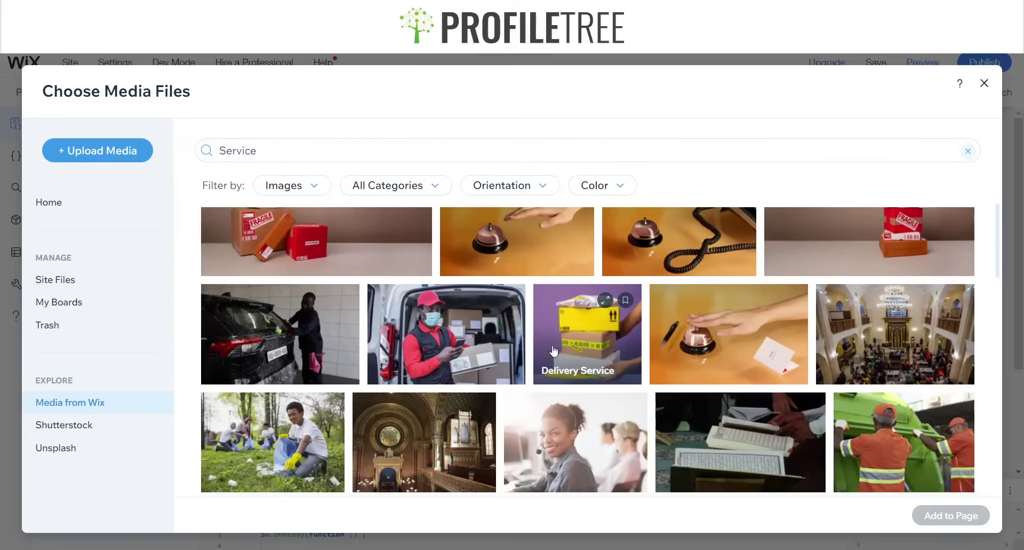
pyautogui.scroll(1, 581, 248)
pyautogui.click(536, 266)
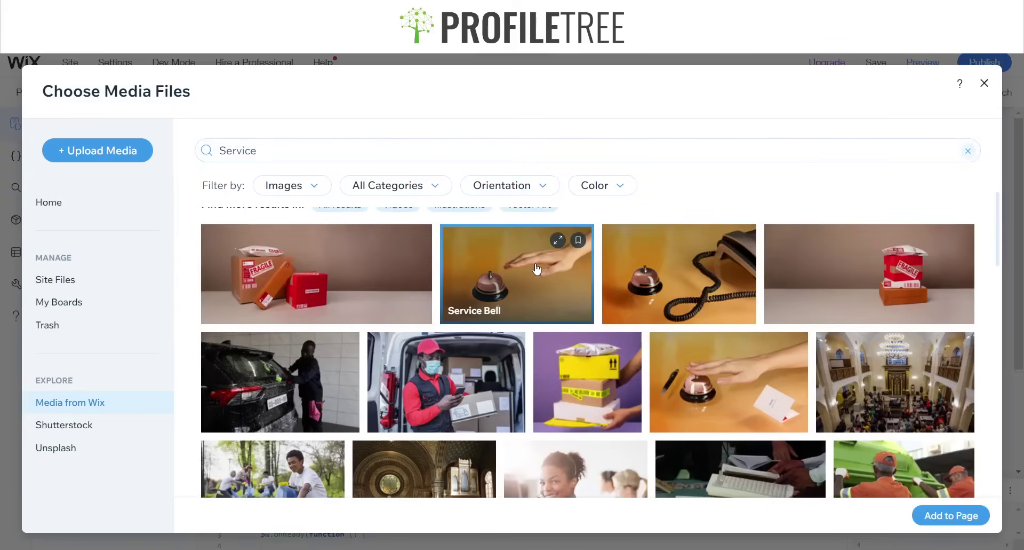
pyautogui.click(937, 515)
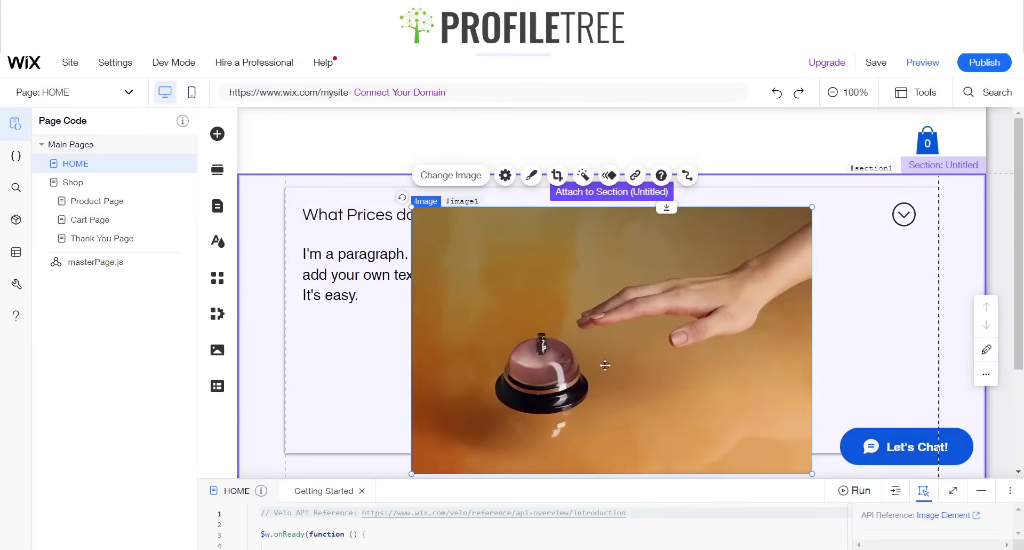
pyautogui.moveTo(412, 207); pyautogui.dragTo(587, 350)
pyautogui.moveTo(711, 394); pyautogui.dragTo(790, 327)
# - Lower the paragraph level with the bell image's top edge, then stretch its text box down to the image's bottom edge and wider toward the image
pyautogui.click(403, 267)
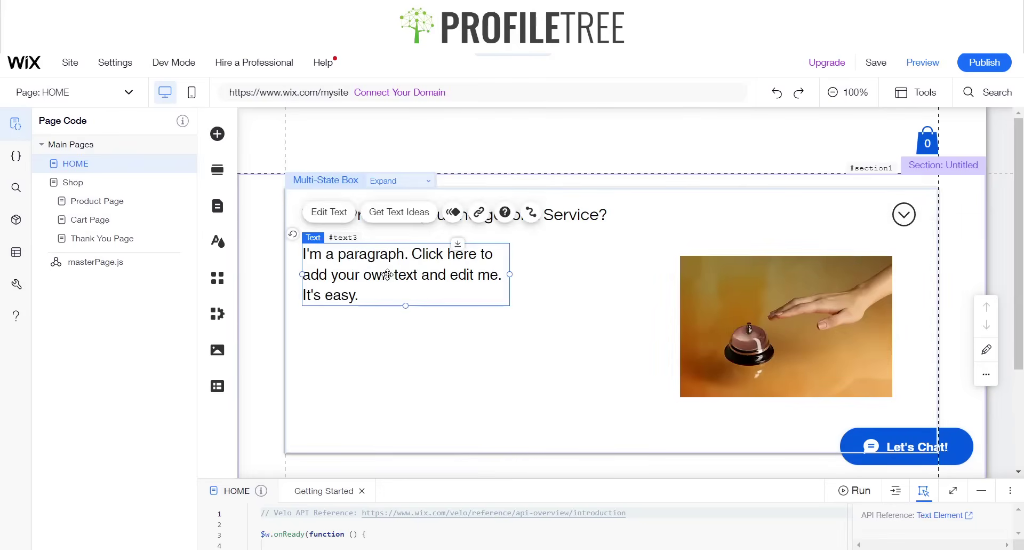
pyautogui.moveTo(402, 266); pyautogui.dragTo(385, 289)
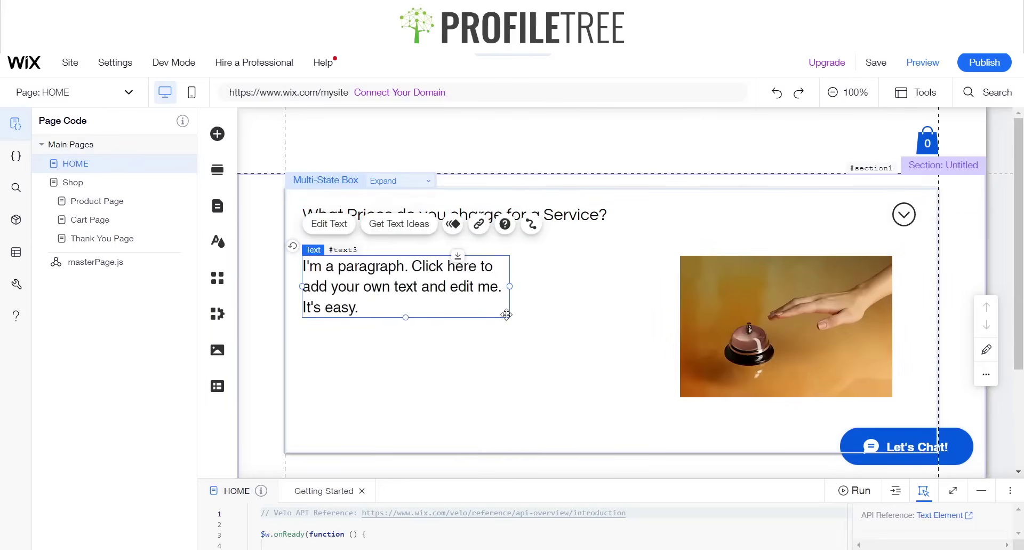
pyautogui.moveTo(405, 317); pyautogui.dragTo(418, 397)
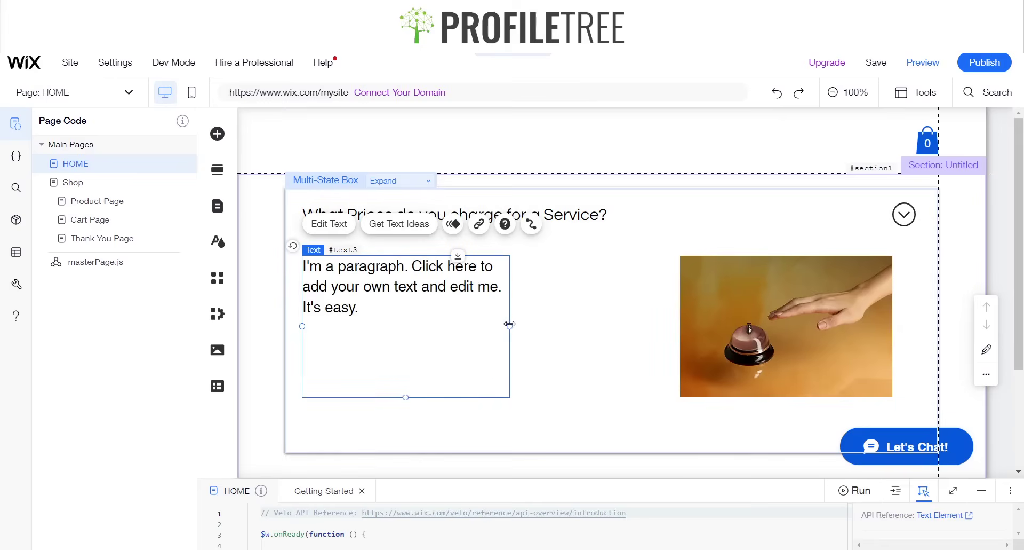
pyautogui.moveTo(510, 324); pyautogui.dragTo(612, 327)
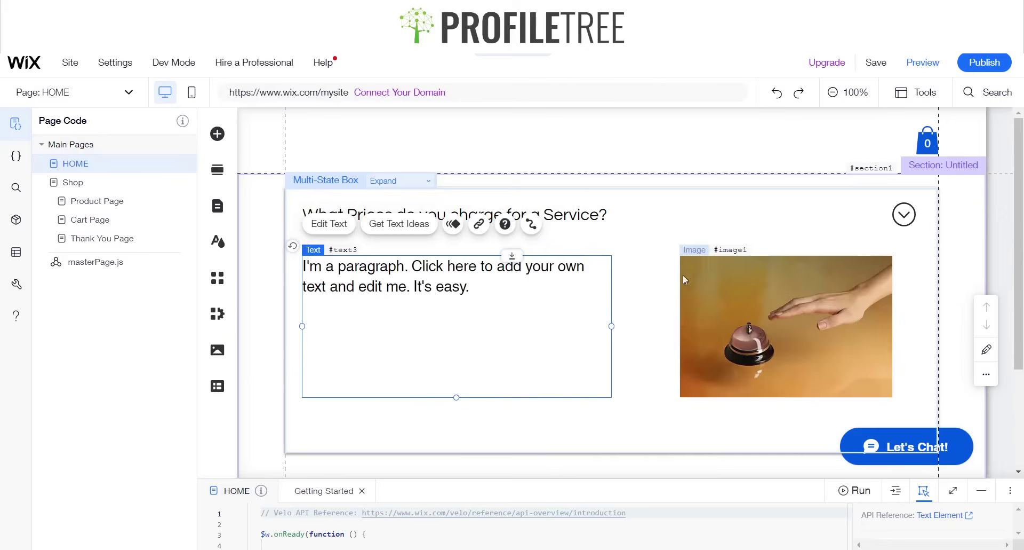
# - Replace the Expand state's arrow with the solid black upward Arrow in Circle shape, searching the vector art for arrow up circle
pyautogui.click(651, 242)
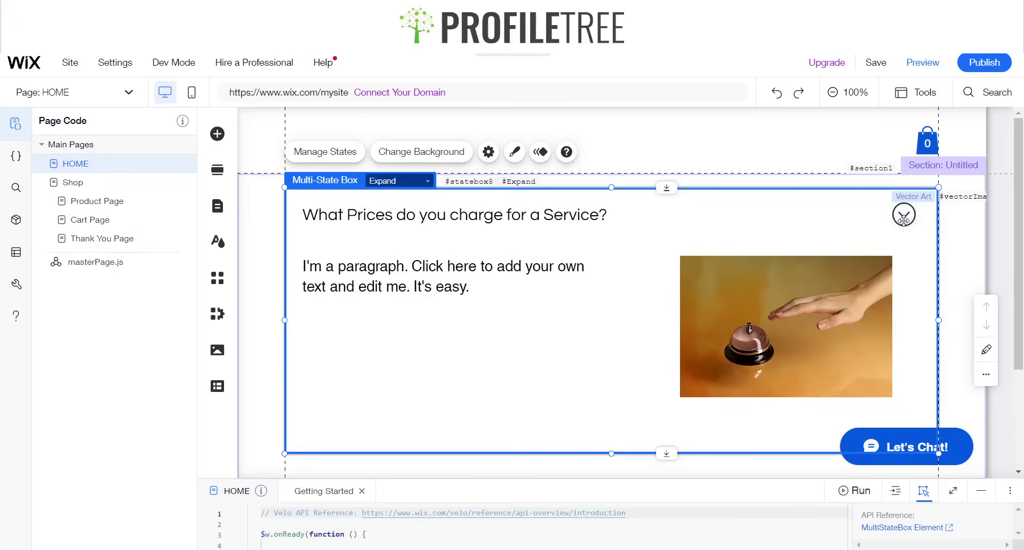
pyautogui.click(904, 218)
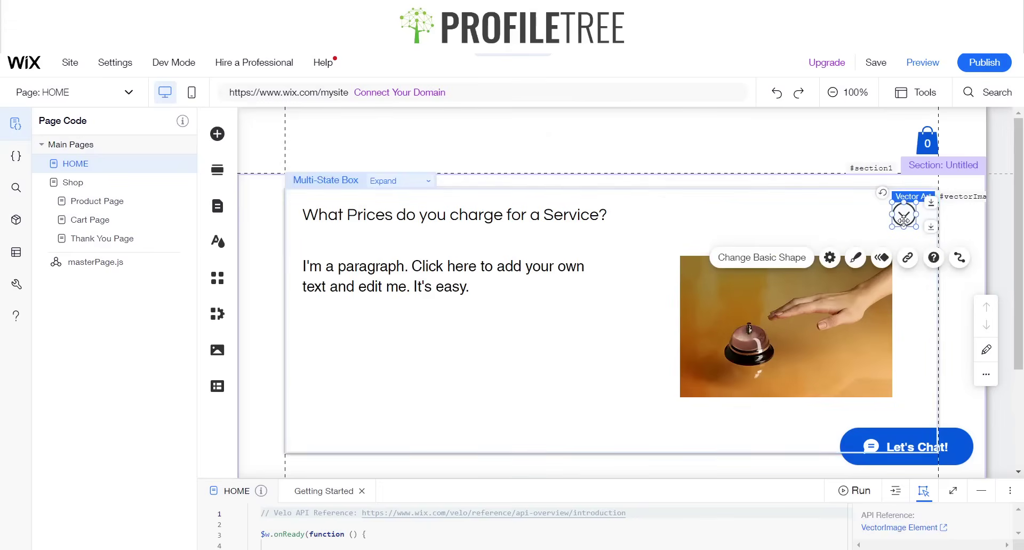
pyautogui.click(797, 262)
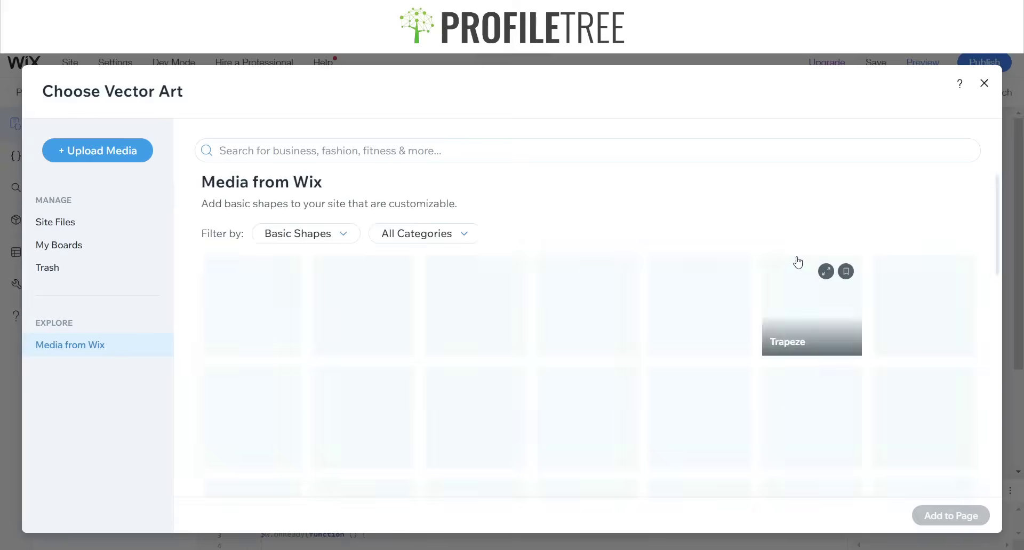
pyautogui.scroll(-4, 481, 388)
pyautogui.scroll(-5, 481, 388)
pyautogui.scroll(-10, 481, 388)
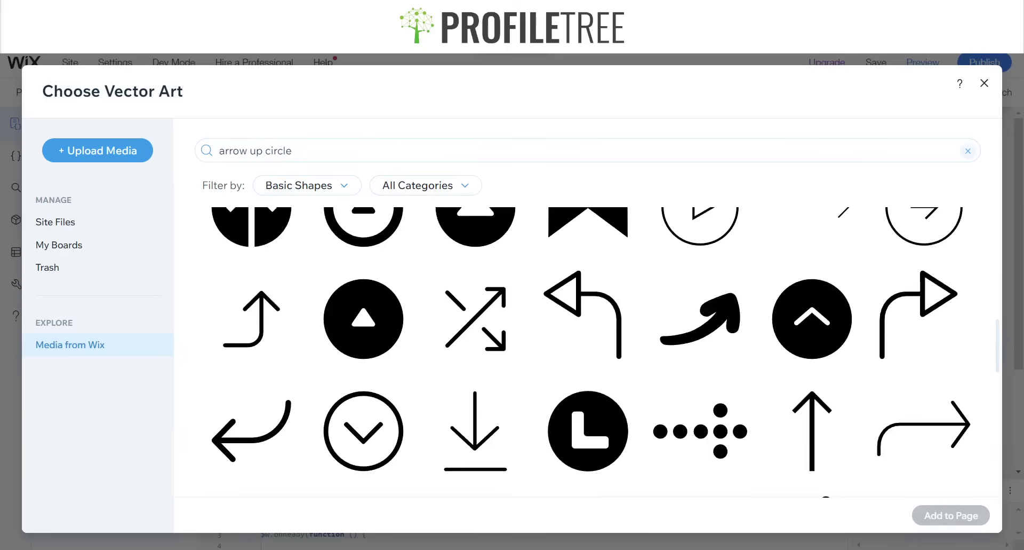
pyautogui.tripleClick(800, 151)
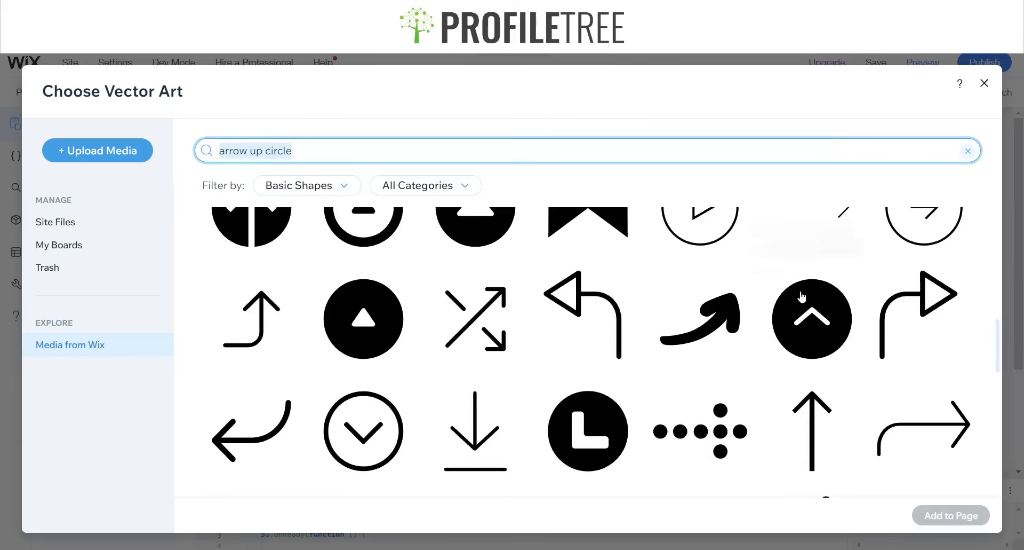
pyautogui.click(808, 316)
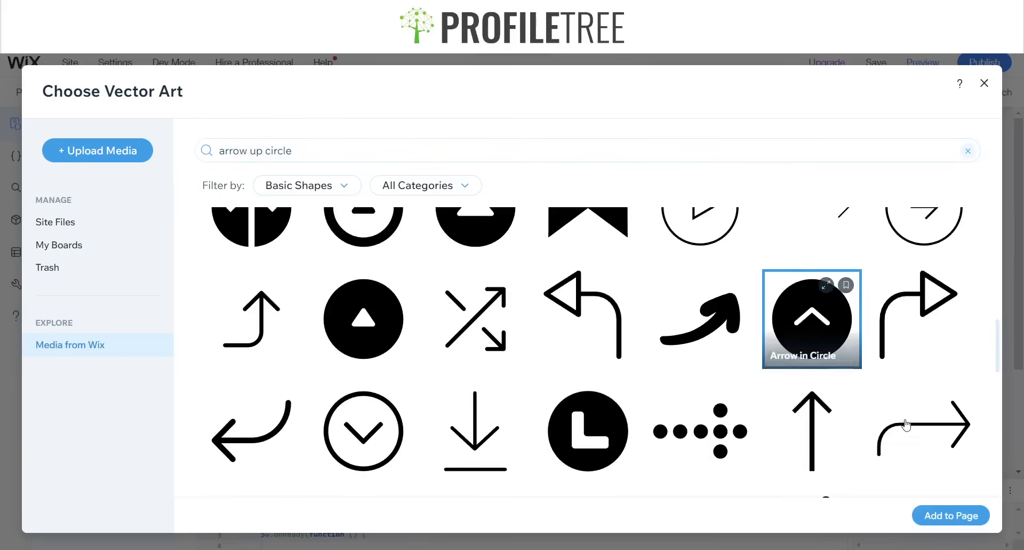
pyautogui.click(949, 516)
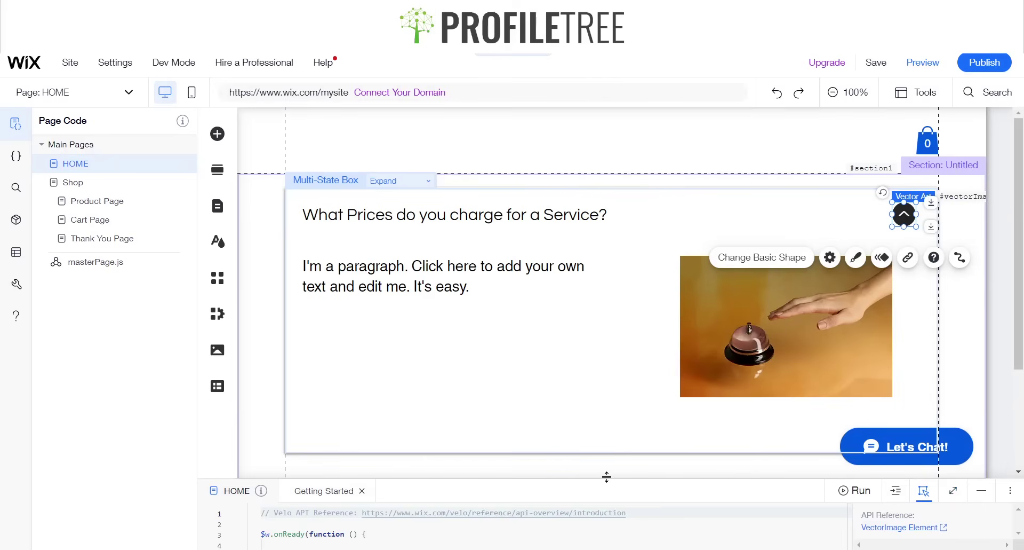
# - Enlarge the code area and delete the sample comments inside the onReady function of the HOME page code
pyautogui.moveTo(607, 476); pyautogui.dragTo(590, 278)
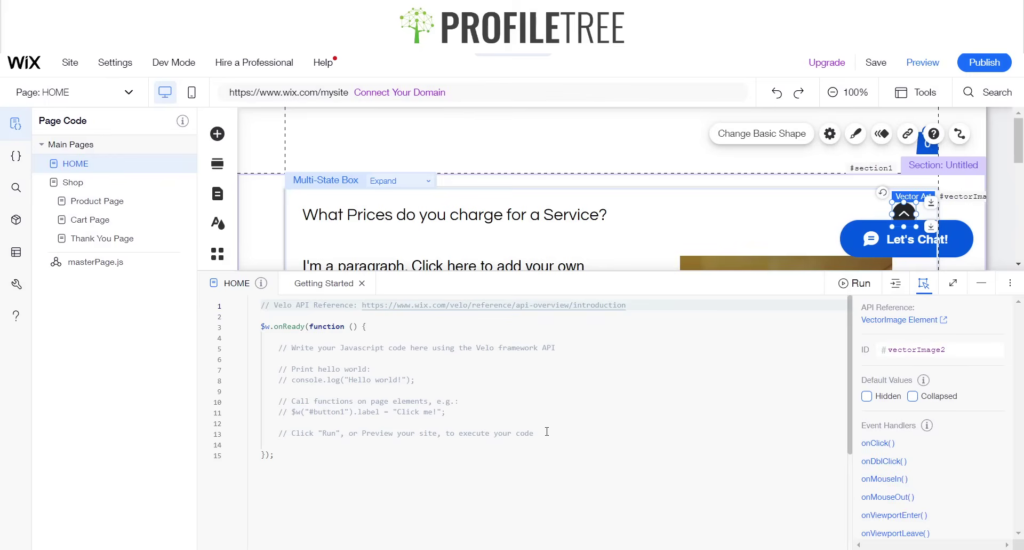
pyautogui.moveTo(546, 432); pyautogui.dragTo(277, 348)
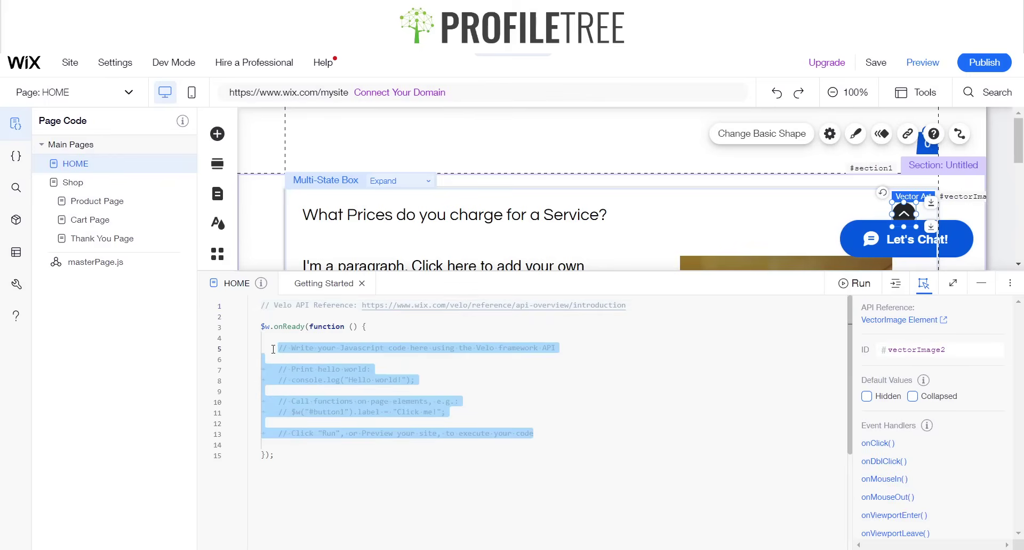
pyautogui.press('BackSpace')
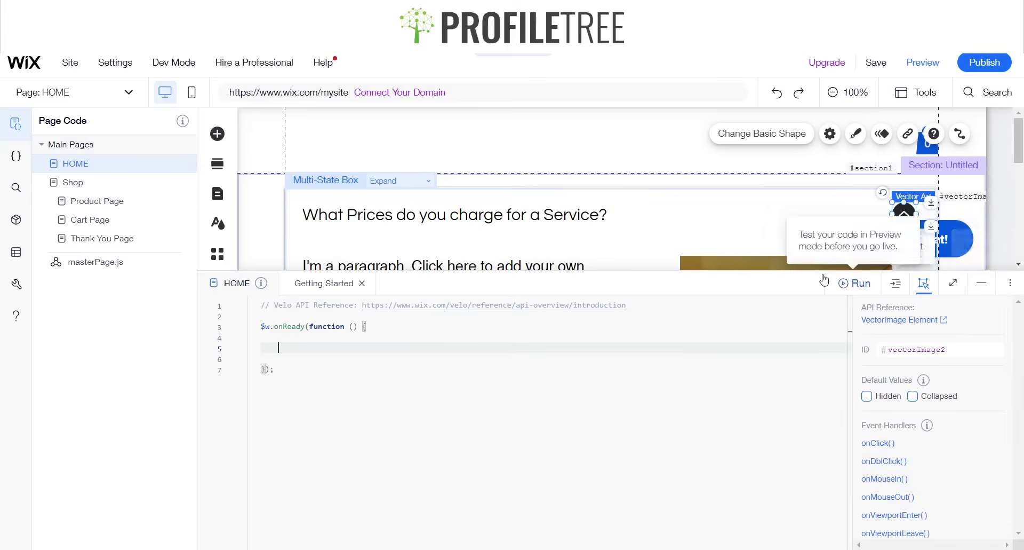
# - Reduce the code area, switch the Multi-State Box to its Collapse state and move the circled arrow slightly left, level with the question
pyautogui.moveTo(795, 273); pyautogui.dragTo(790, 364)
pyautogui.click(432, 185)
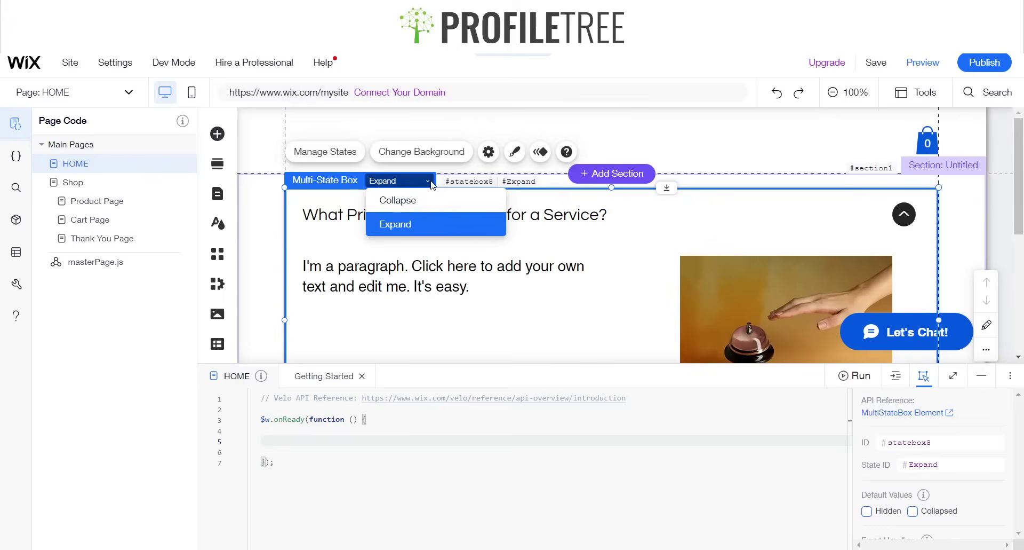
pyautogui.click(419, 199)
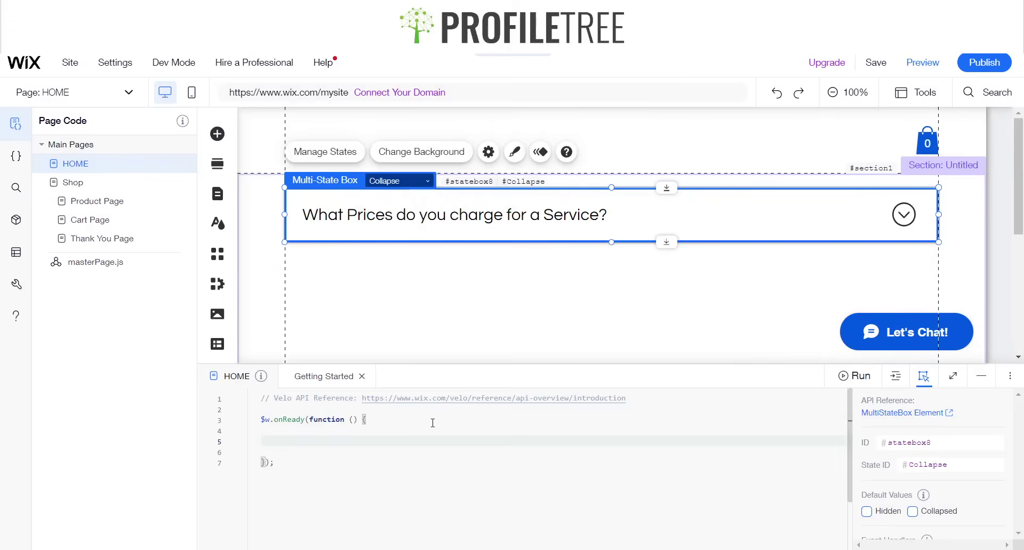
pyautogui.click(899, 214)
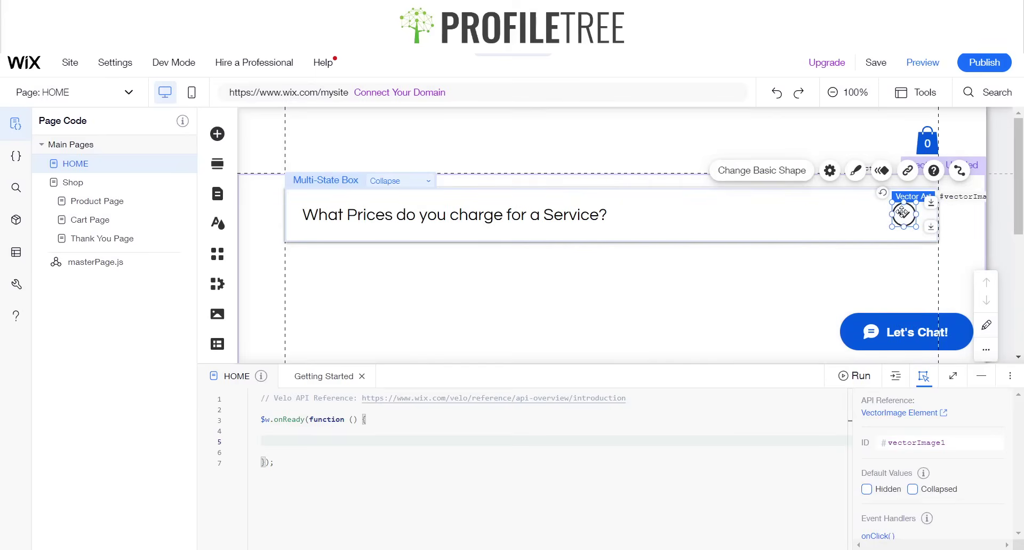
pyautogui.moveTo(902, 213); pyautogui.dragTo(884, 213)
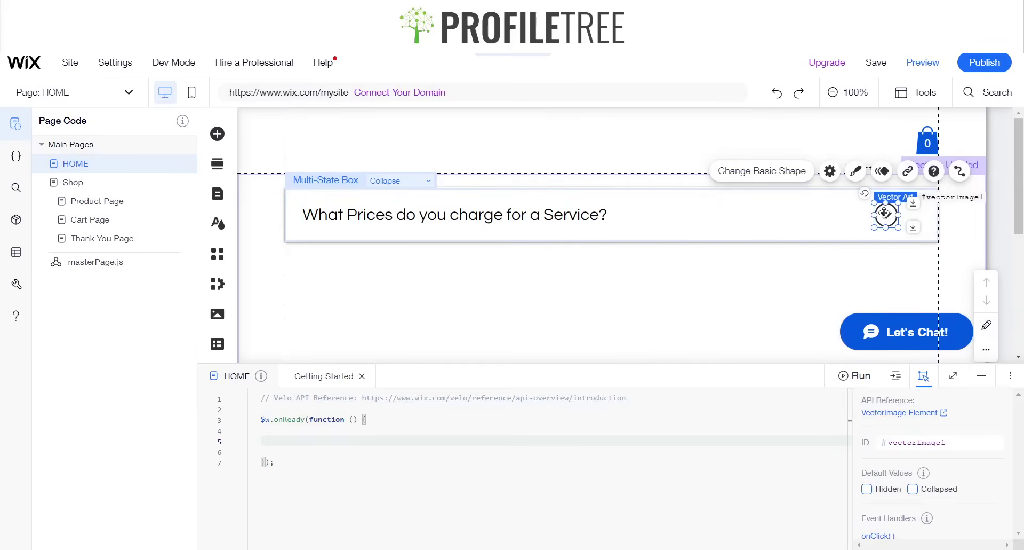
# - Insert the element selector $w('#vectorImage1') on the empty line inside the onReady function
pyautogui.click(304, 442)
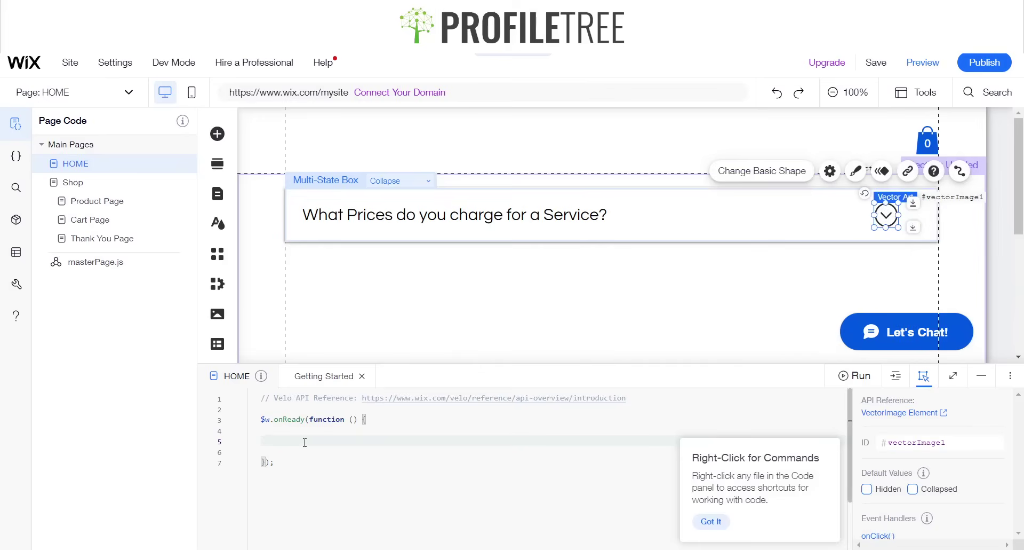
pyautogui.write('$')
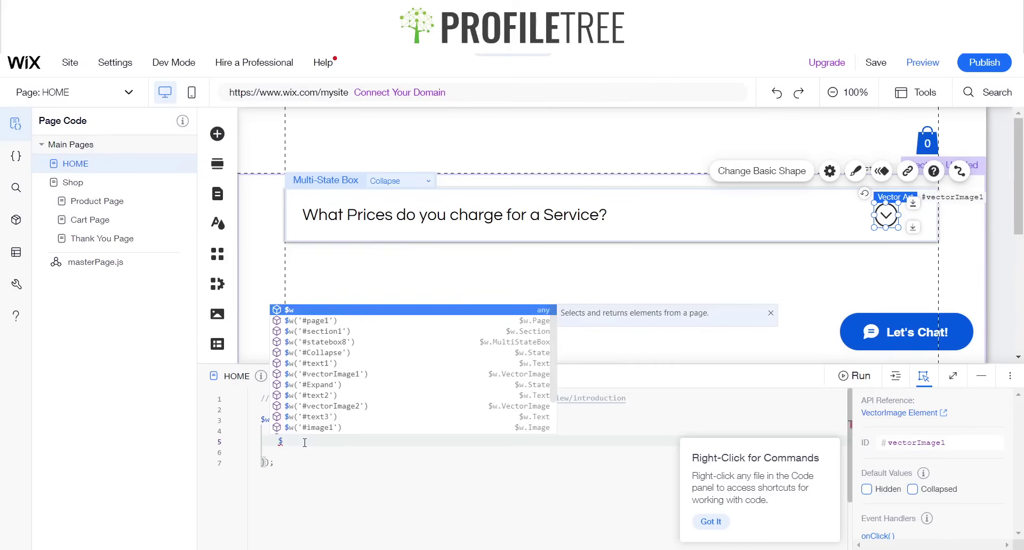
pyautogui.write('w(')
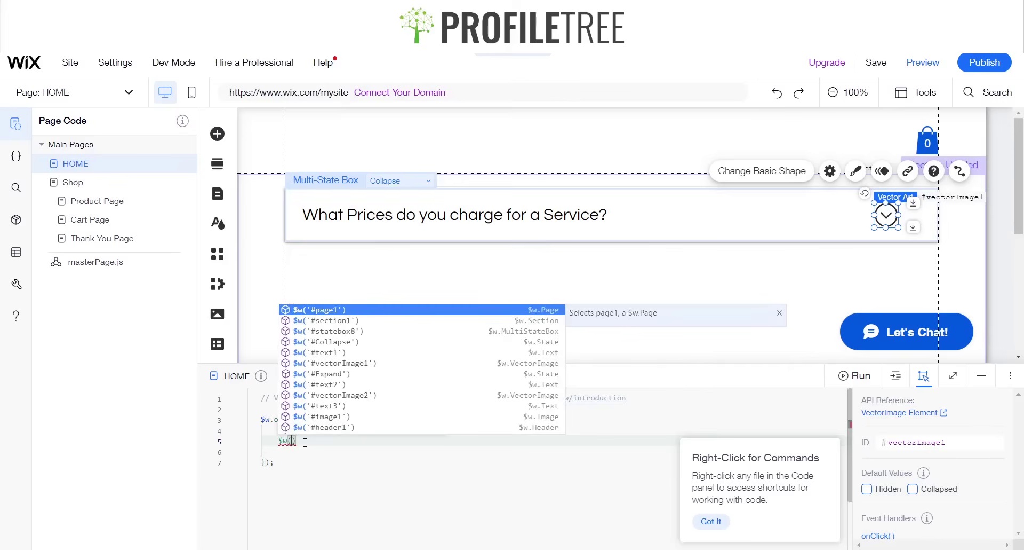
pyautogui.press('Down')
pyautogui.press('Down')
pyautogui.press('Down')
pyautogui.press('Down')
pyautogui.press('Down')
pyautogui.press('Return')
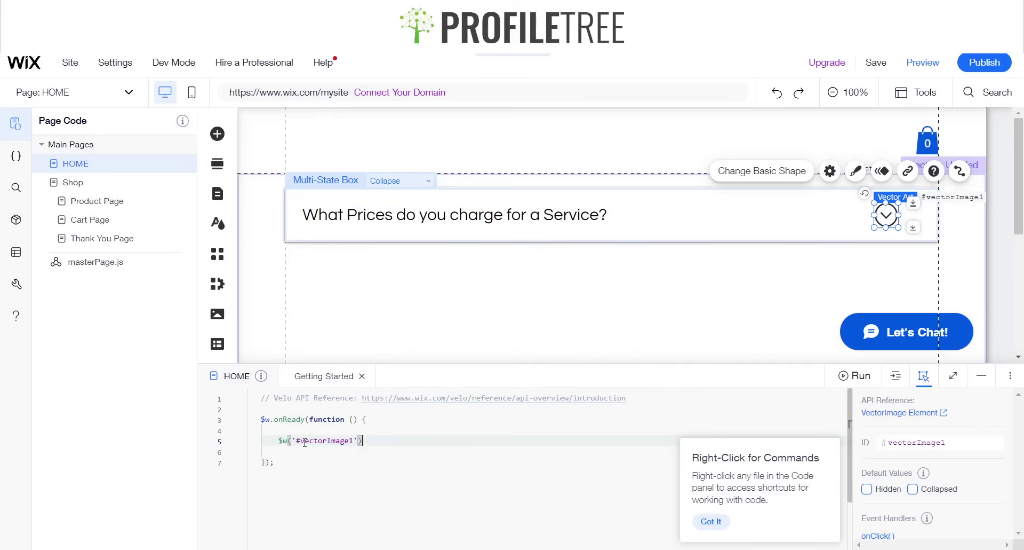
# - Append the onClick method to the $w('#vectorImage1') selector
pyautogui.write('.')
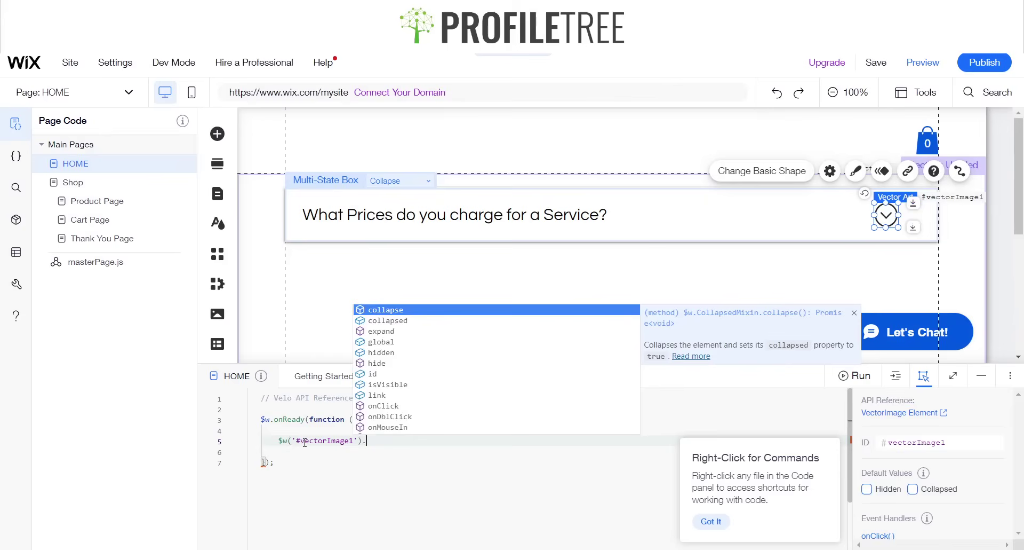
pyautogui.press('Down')
pyautogui.press('Down')
pyautogui.press('Down')
pyautogui.press('Down')
pyautogui.press('Down')
pyautogui.press('Down')
pyautogui.press('Down')
pyautogui.press('Down')
pyautogui.press('Down')
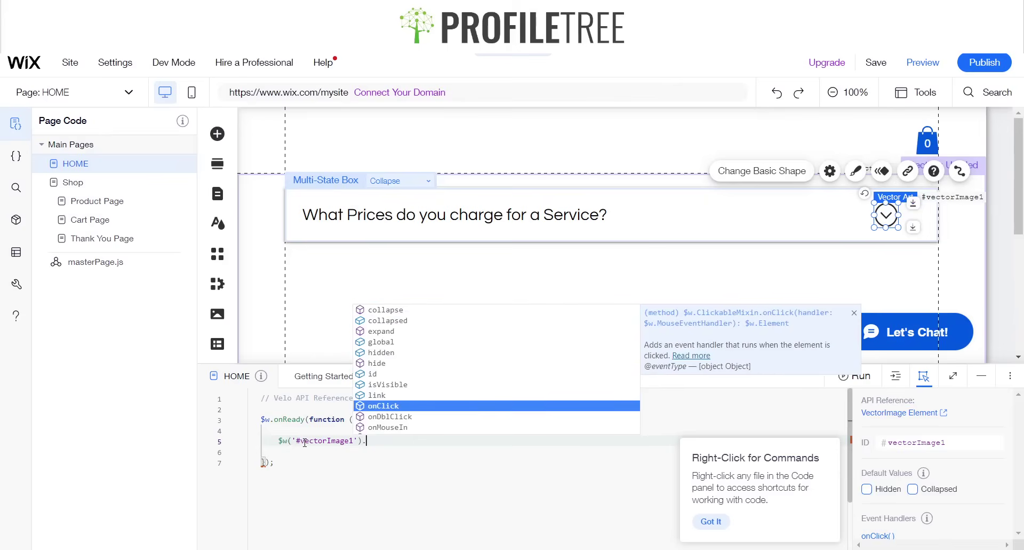
pyautogui.press('Return')
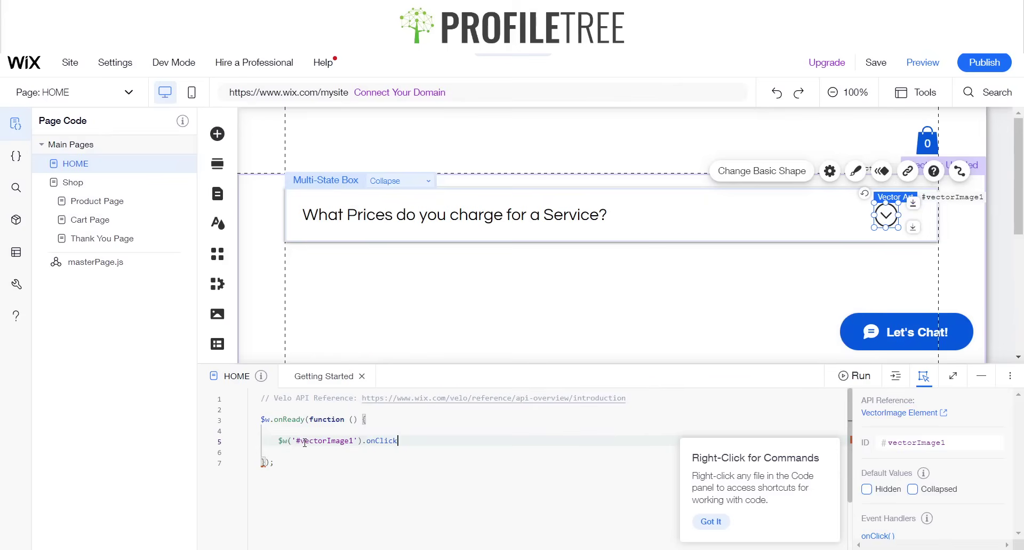
# - Pass onClick an empty arrow function, () => { }, with a blank line in its body
pyautogui.write('(')
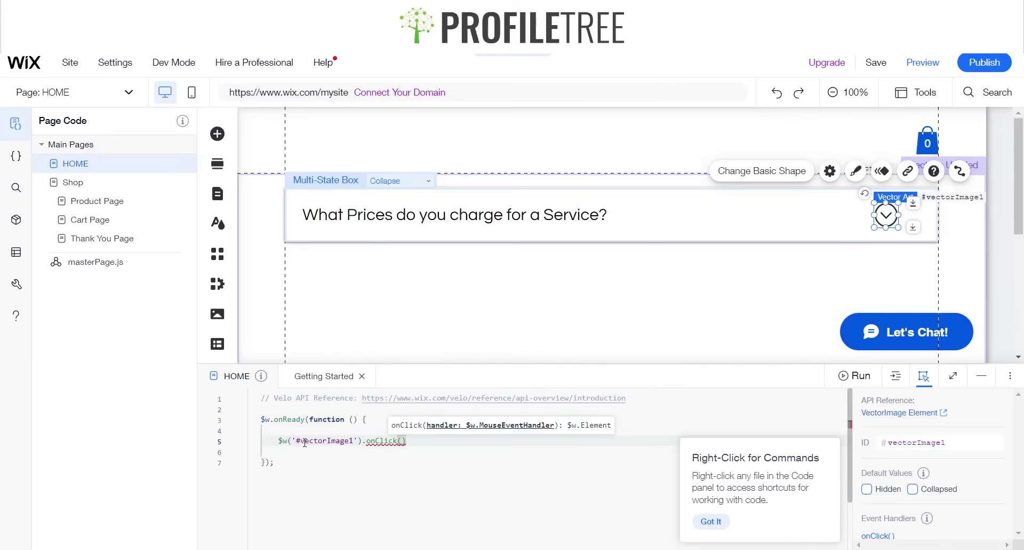
pyautogui.write('(')
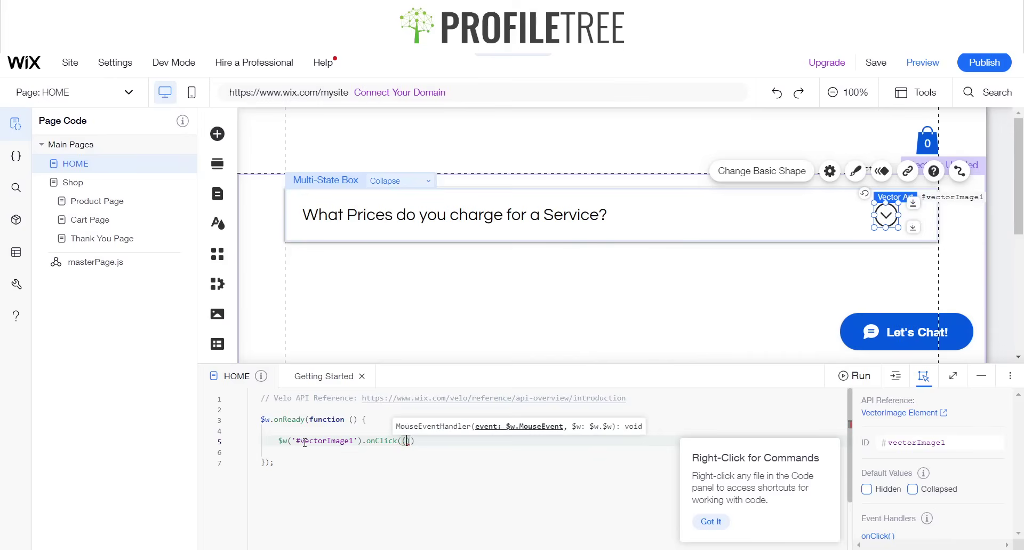
pyautogui.write(') =')
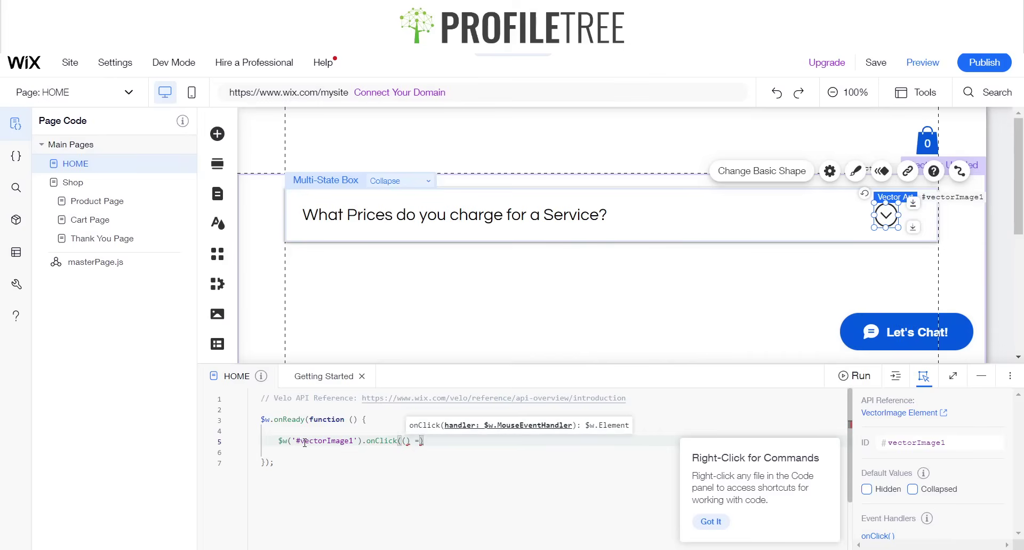
pyautogui.write('> ')
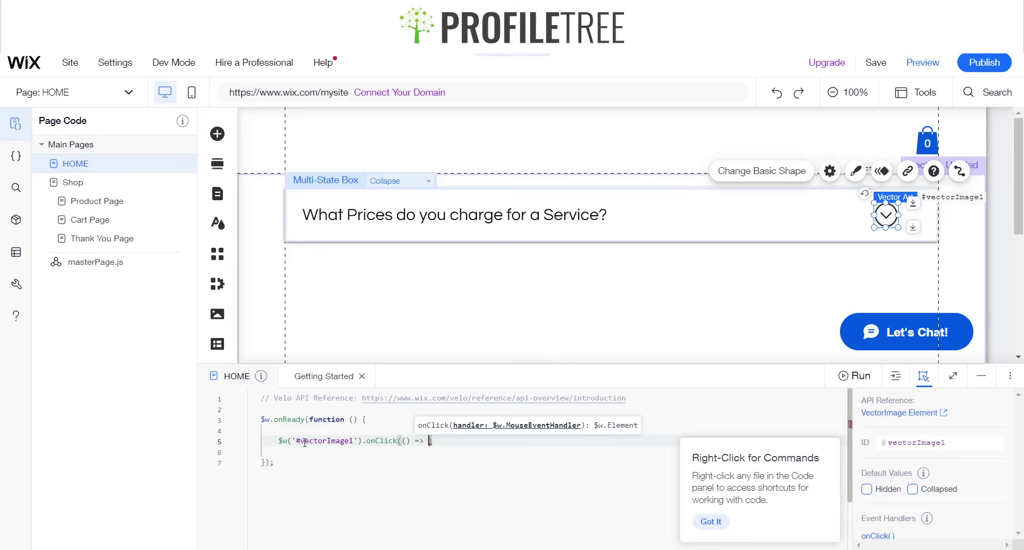
pyautogui.write('{')
pyautogui.press('Return')
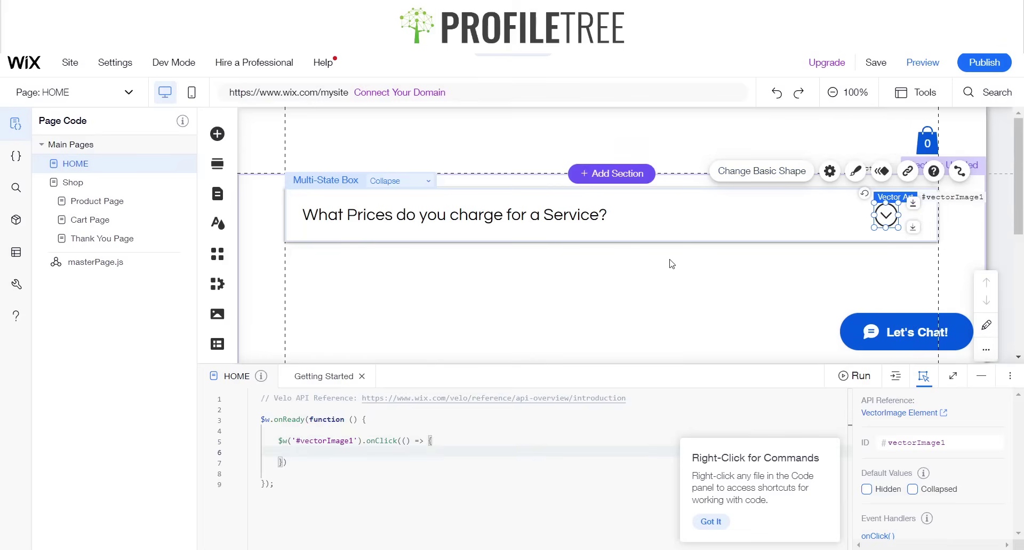
# - Identify the Multi-State Box's ID and insert the selector $w('#statebox8') inside the vectorImage1 click handler
pyautogui.click(628, 211)
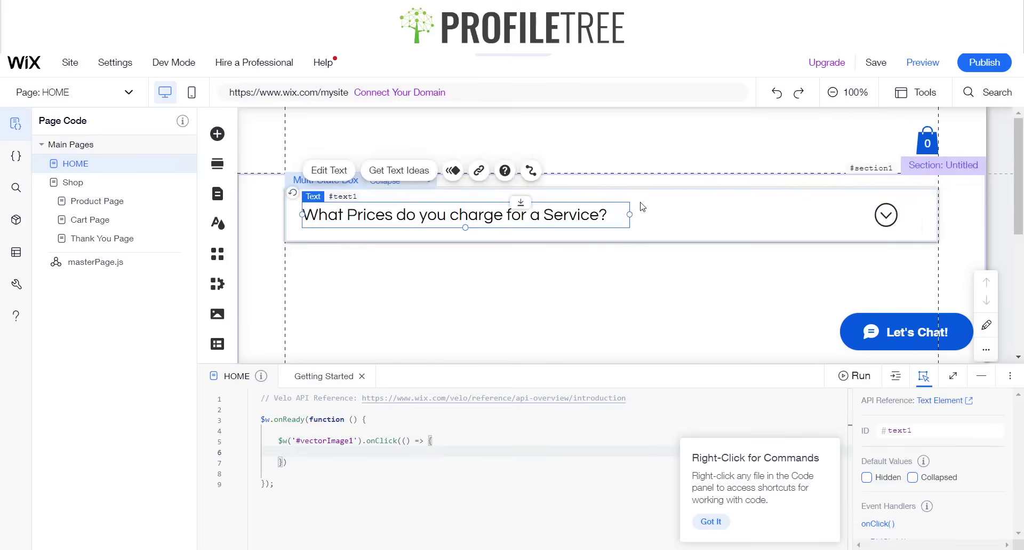
pyautogui.click(640, 206)
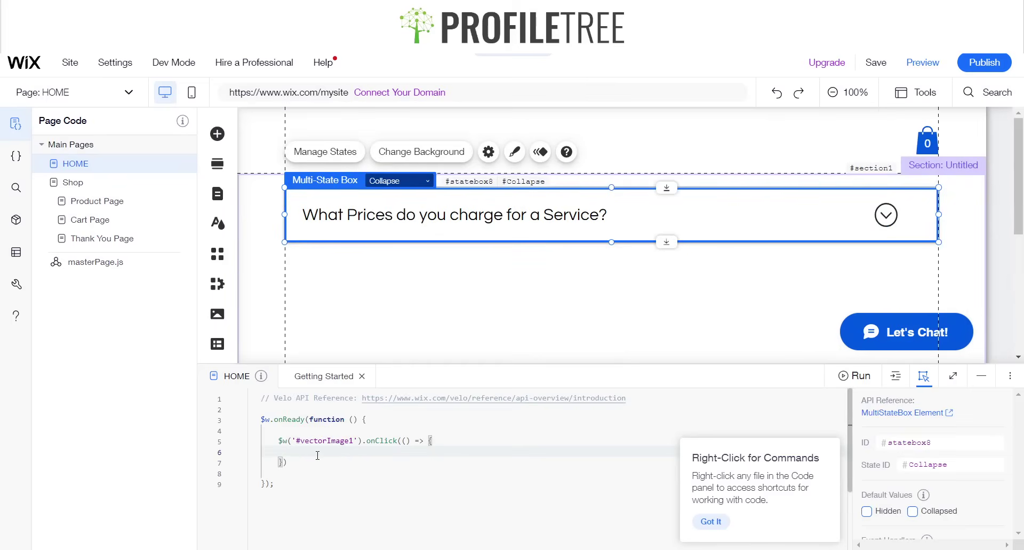
pyautogui.write('$w')
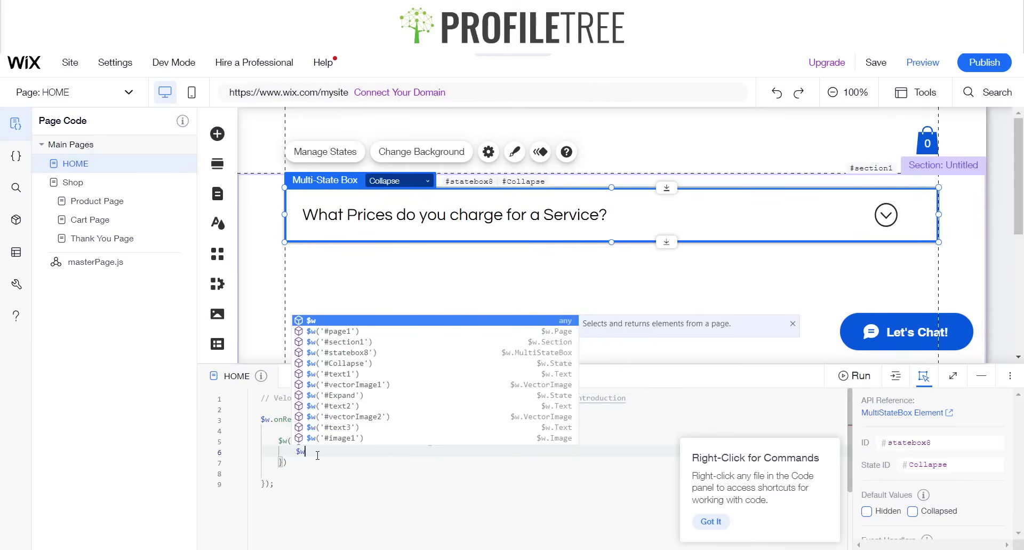
pyautogui.press('Down')
pyautogui.press('Down')
pyautogui.press('Down')
pyautogui.press('Return')
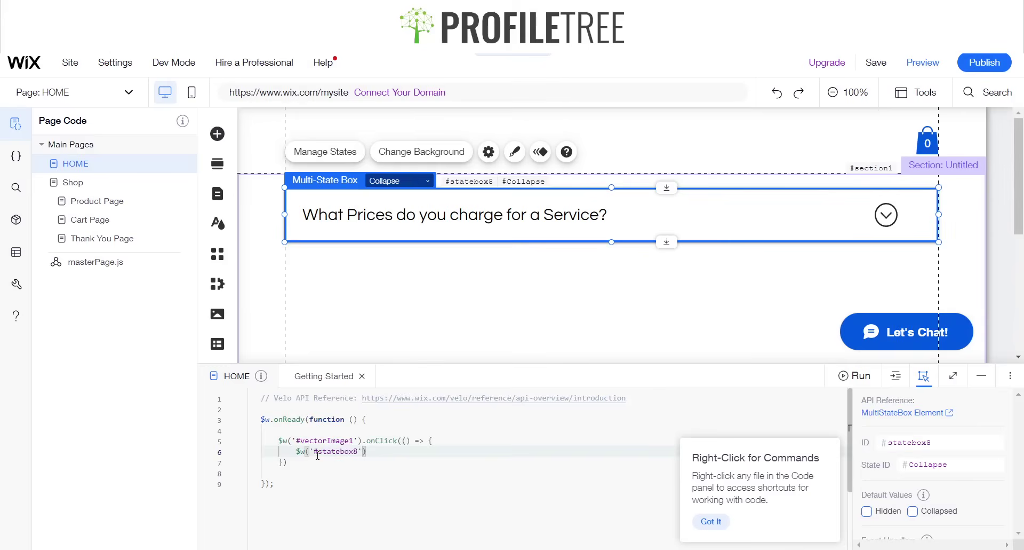
# - Call the changeState method with empty parentheses on the #statebox8 selector
pyautogui.write('.')
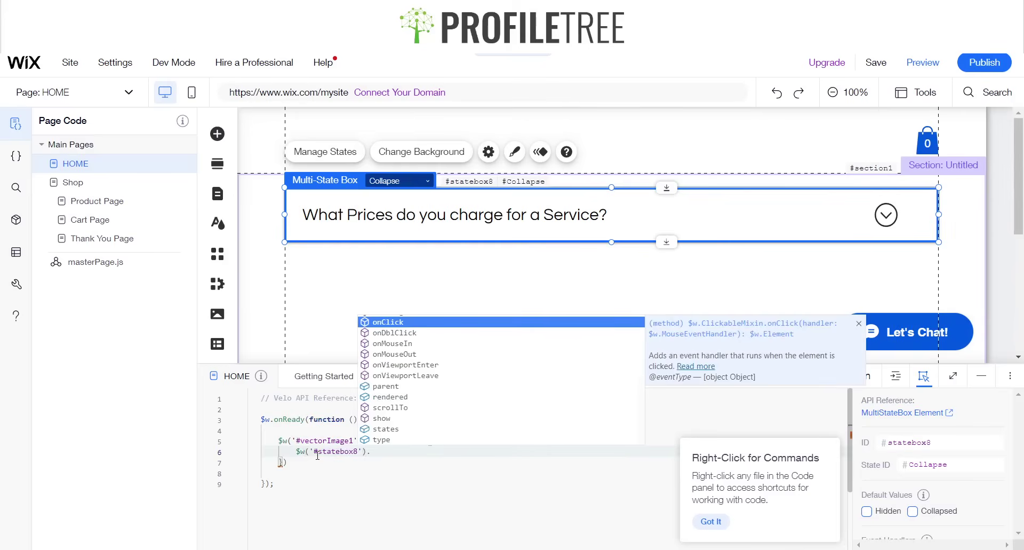
pyautogui.write('ch')
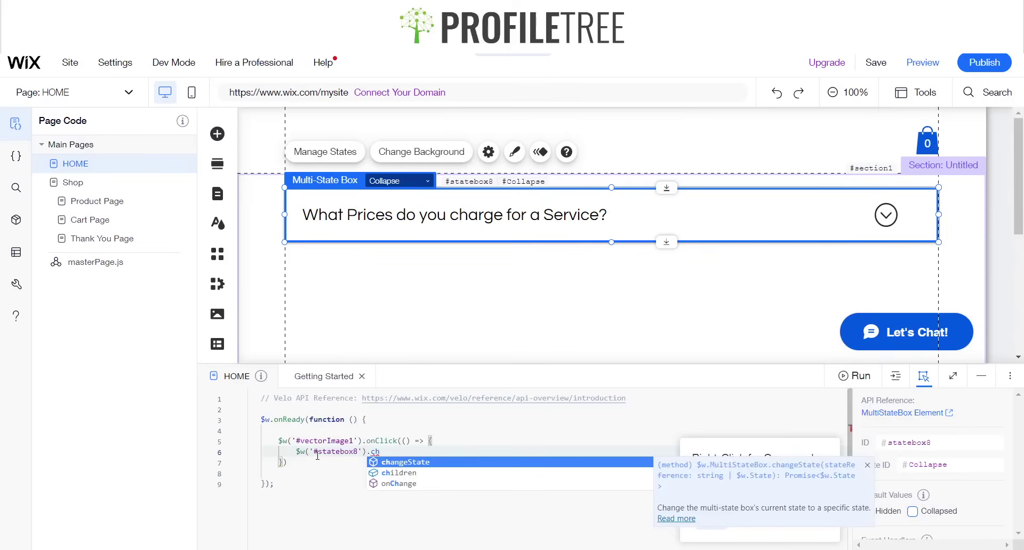
pyautogui.press('Return')
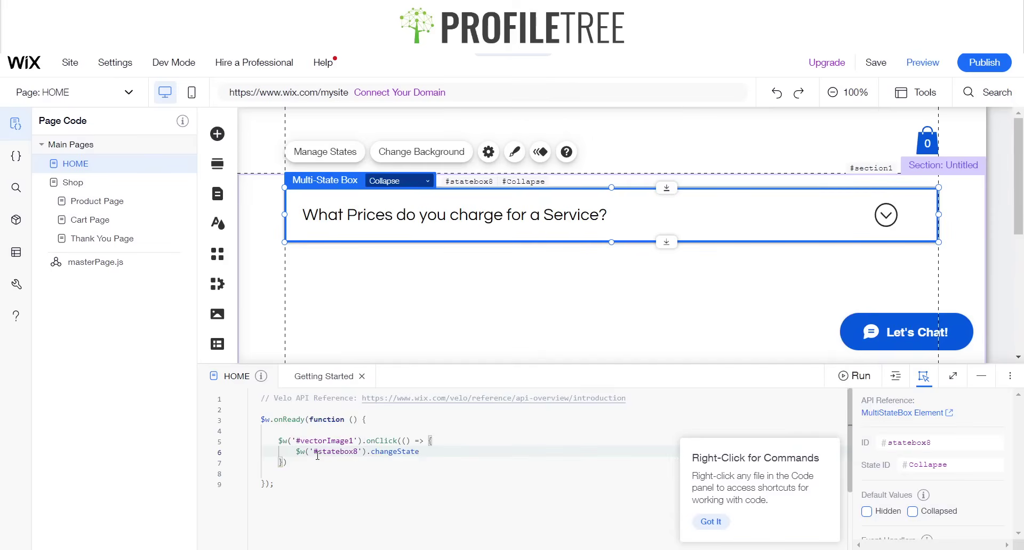
pyautogui.write('(')
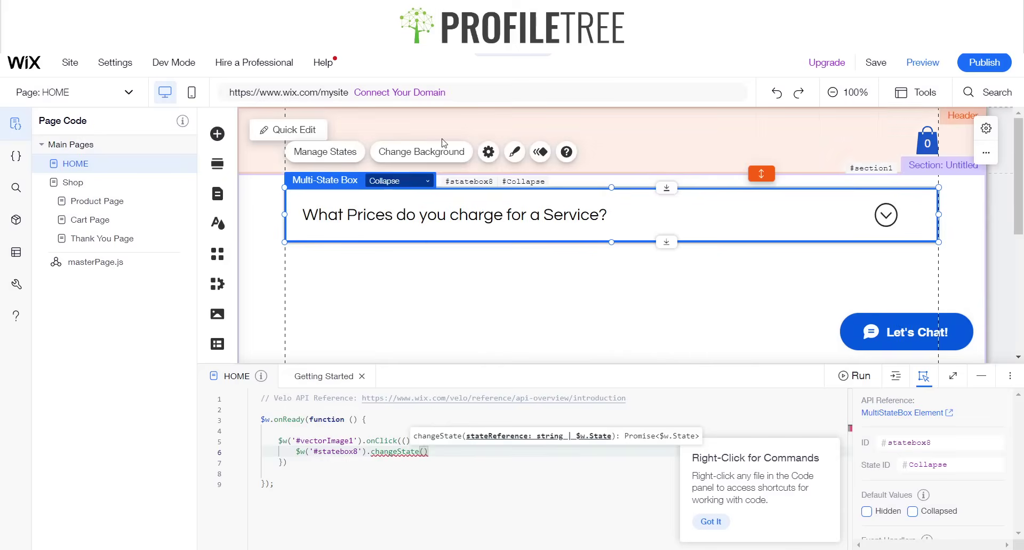
# - Check the Multi-State Box's state names and enter "Expand" as the argument of changeState
pyautogui.click(382, 181)
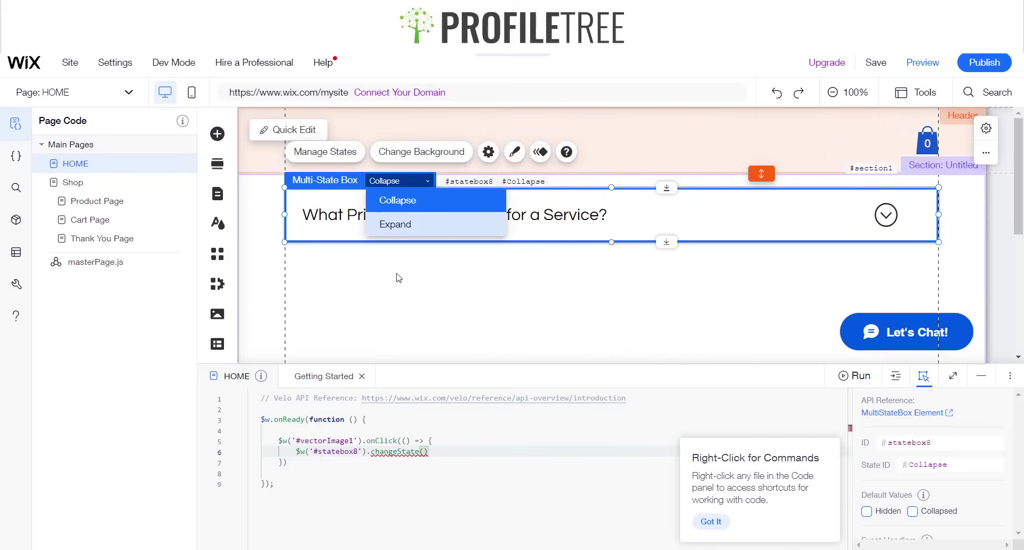
pyautogui.click(425, 458)
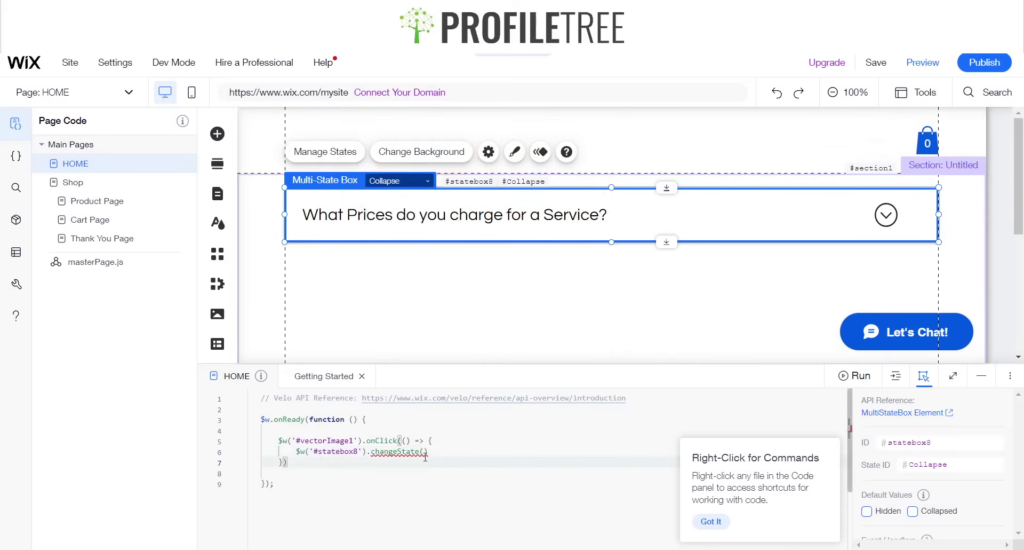
pyautogui.click(425, 454)
pyautogui.write("'")
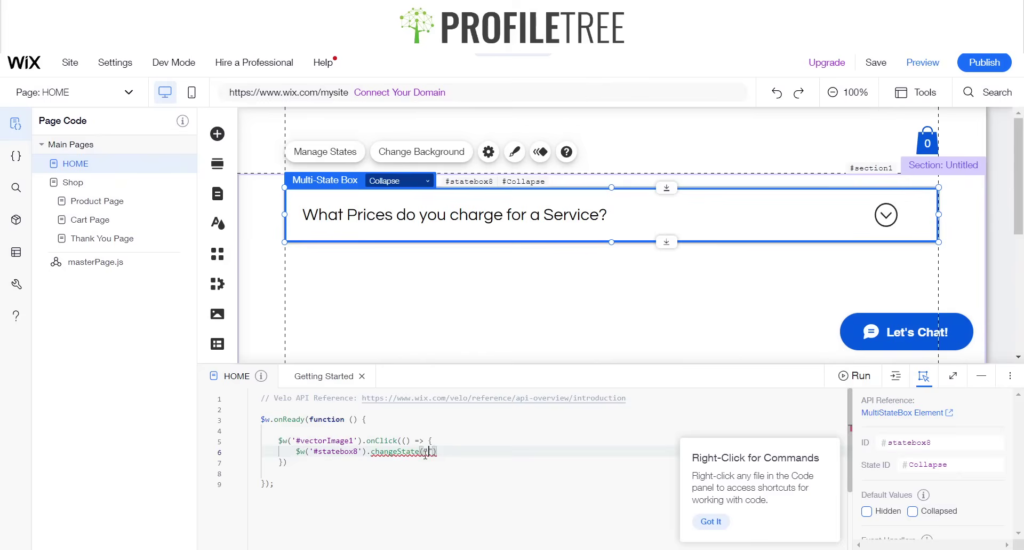
pyautogui.write('ex')
pyautogui.press('BackSpace')
pyautogui.press('BackSpace')
pyautogui.write('Expand')
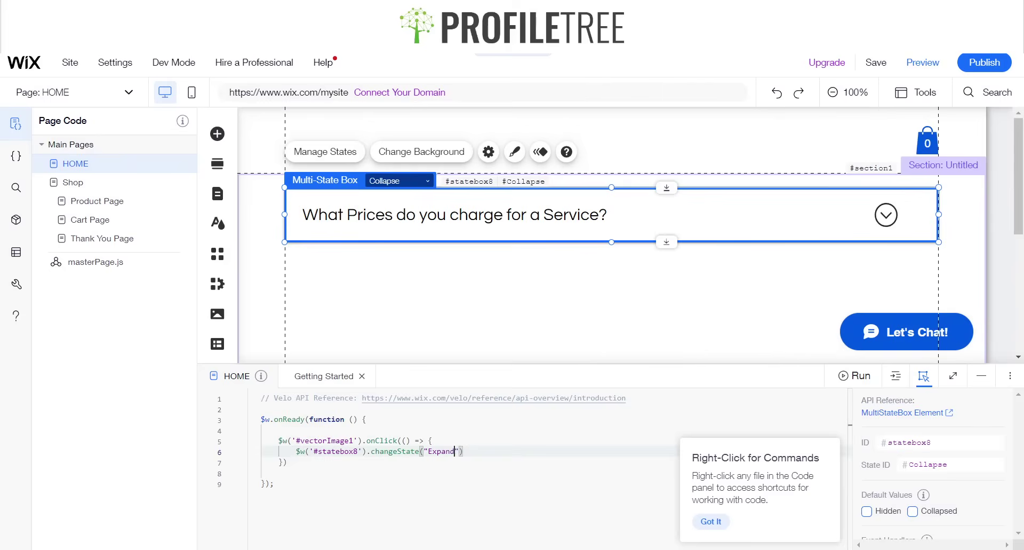
# - Preview the site with a smaller developer console, test the question box's down arrow, and return to the editor
pyautogui.click(919, 63)
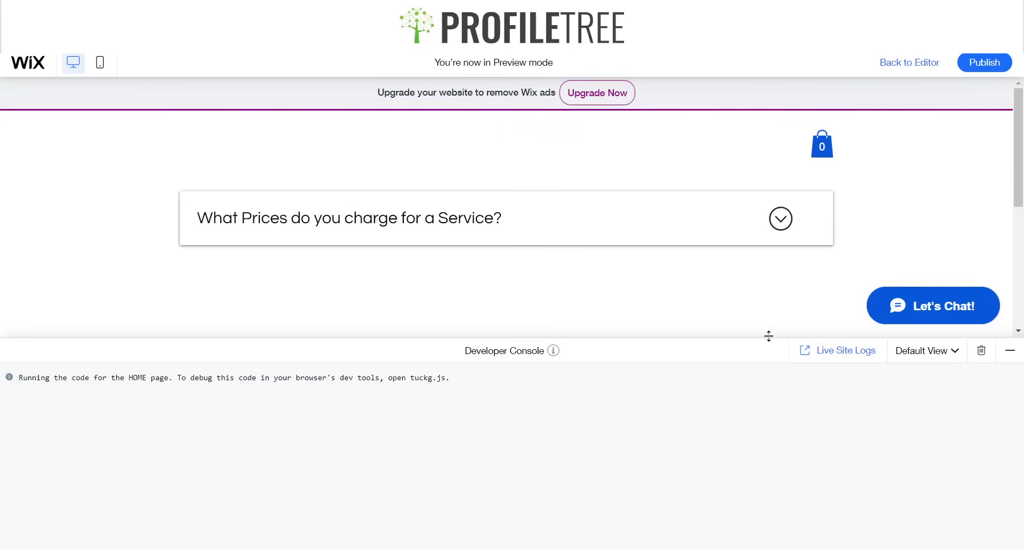
pyautogui.moveTo(769, 336); pyautogui.dragTo(756, 450)
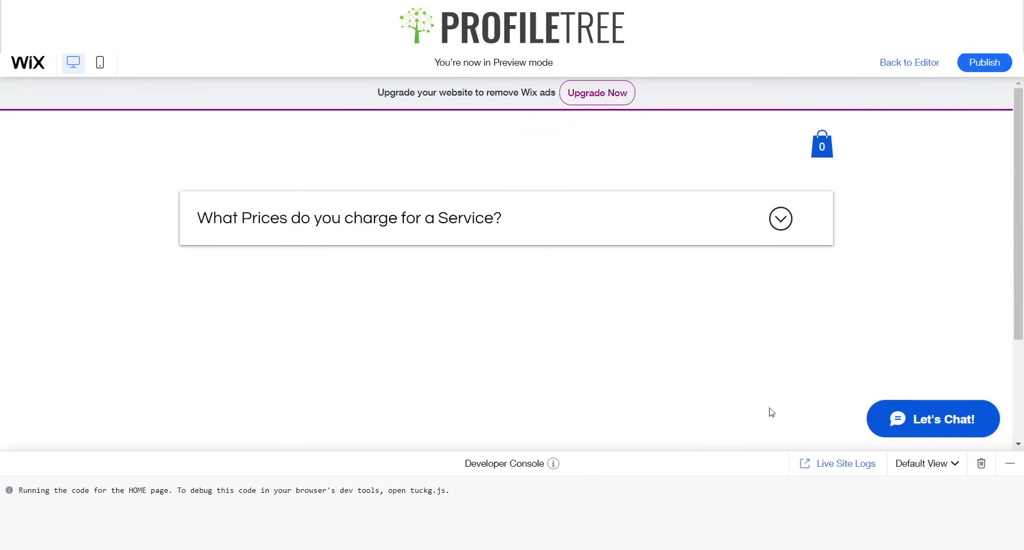
pyautogui.click(782, 218)
pyautogui.scroll(-1, 761, 328)
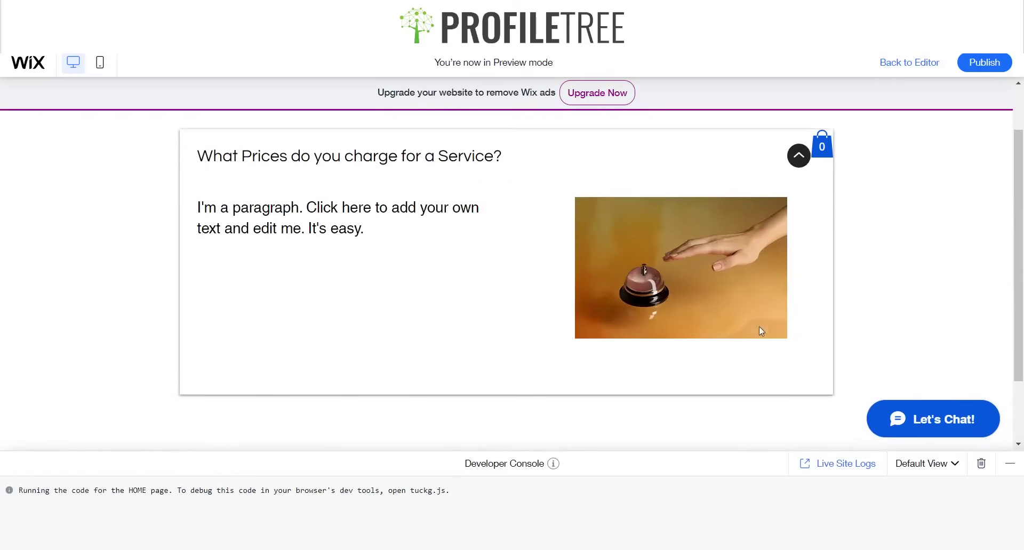
pyautogui.scroll(1, 761, 328)
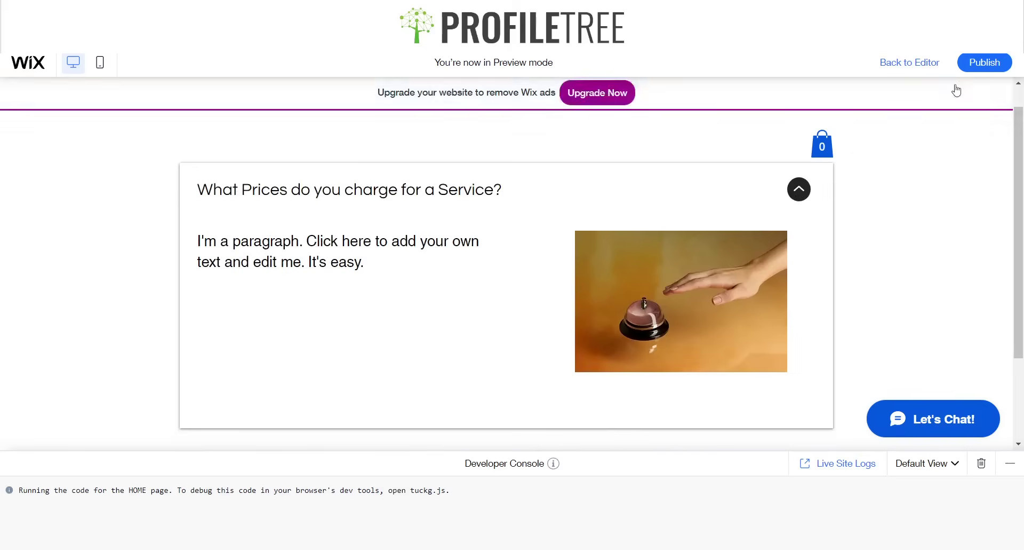
pyautogui.click(931, 63)
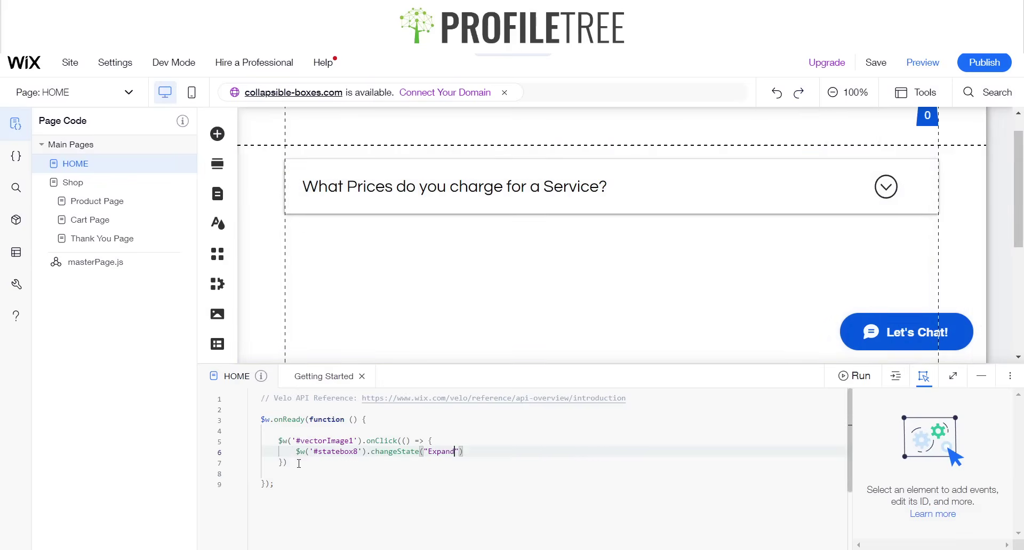
# - Duplicate the whole vectorImage1 onClick block below the original, separated by one blank line
pyautogui.moveTo(299, 464); pyautogui.dragTo(278, 441)
pyautogui.hotkey('ctrl', 'c')
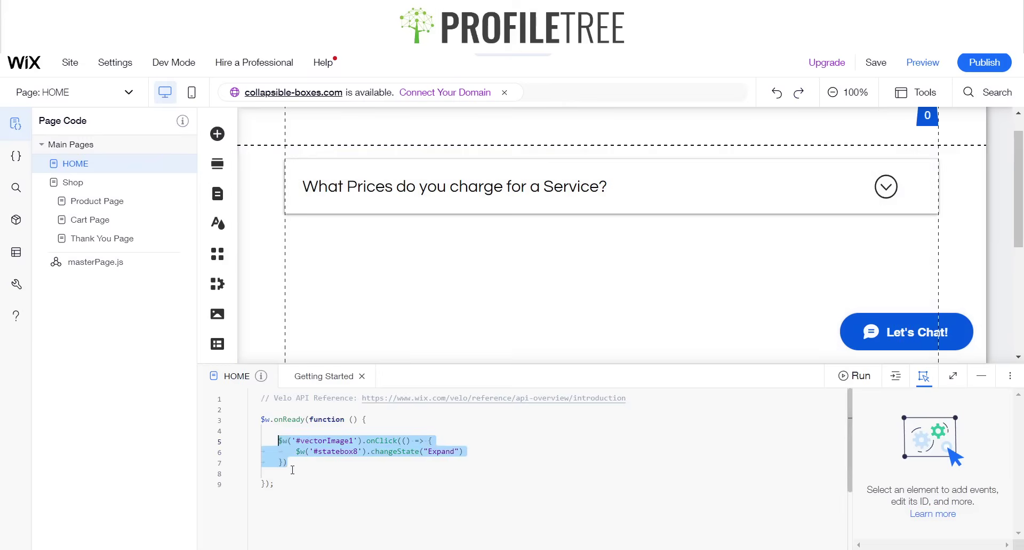
pyautogui.click(292, 469)
pyautogui.click(294, 466)
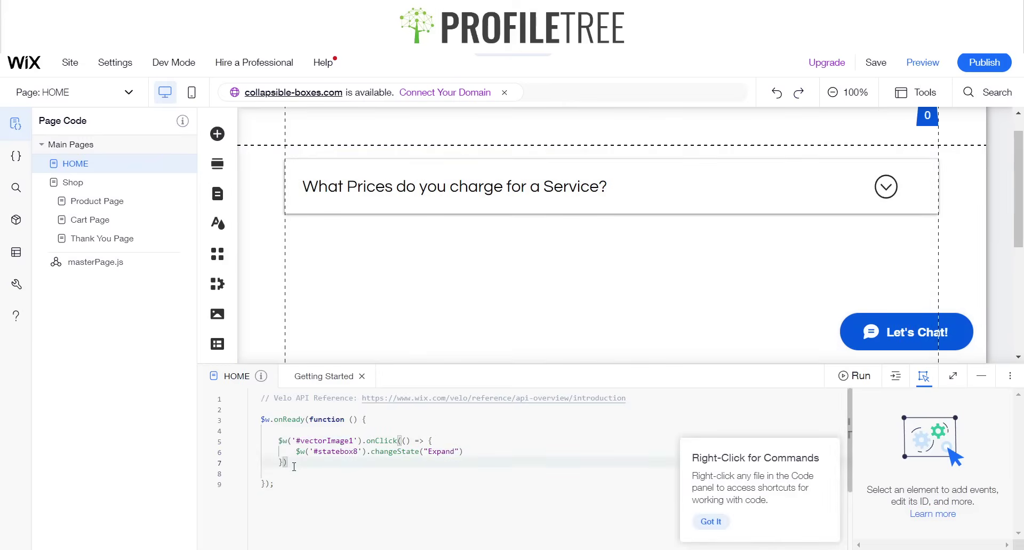
pyautogui.press('Return')
pyautogui.press('Return')
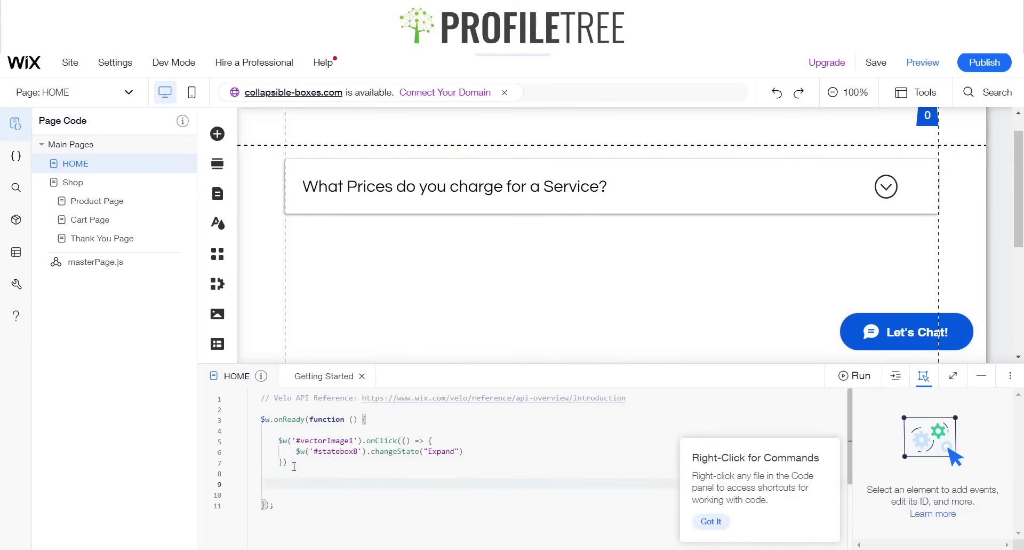
pyautogui.hotkey('ctrl', 'v')
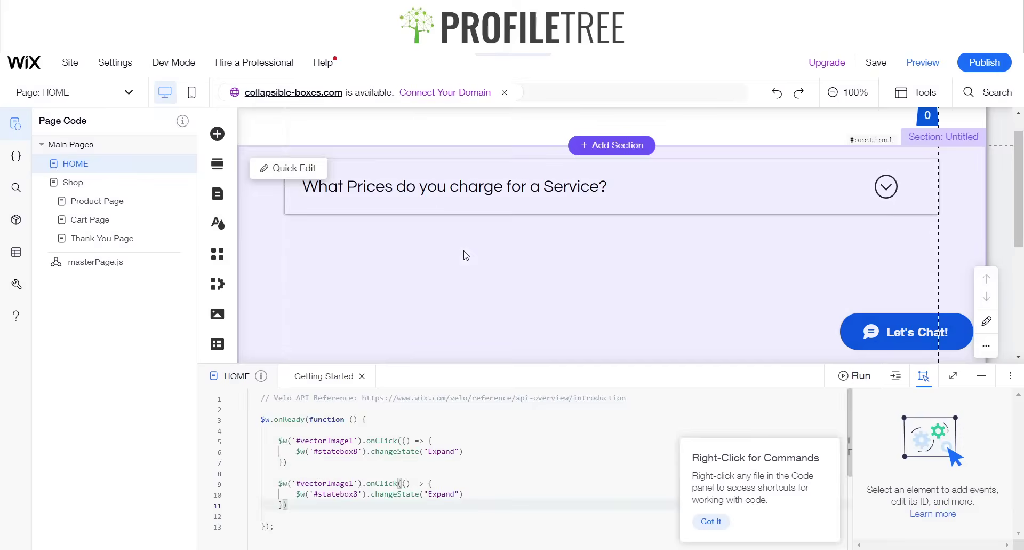
# - Switch the Multi-State Box to its Expand state and move the black up arrow slightly left, level with the question
pyautogui.click(425, 182)
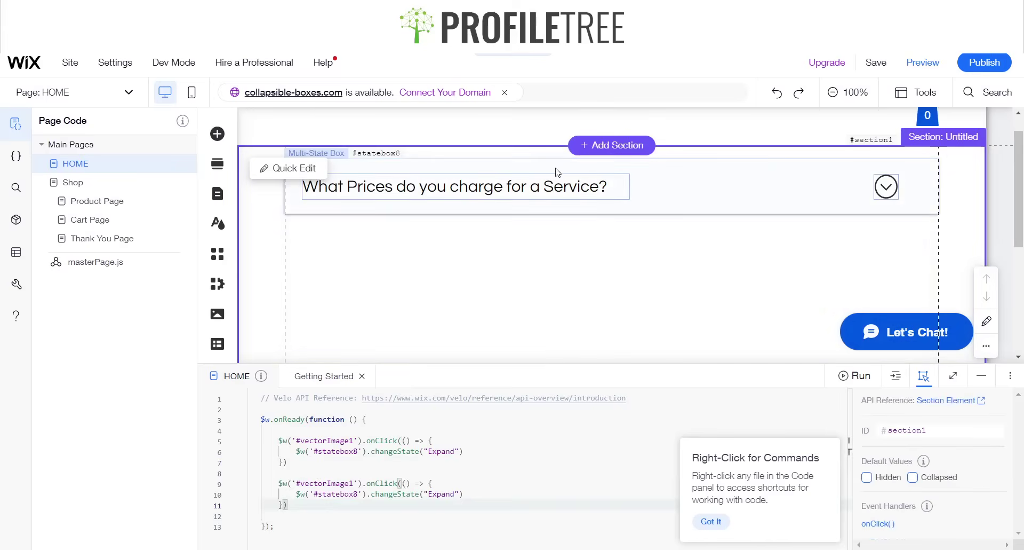
pyautogui.click(400, 222)
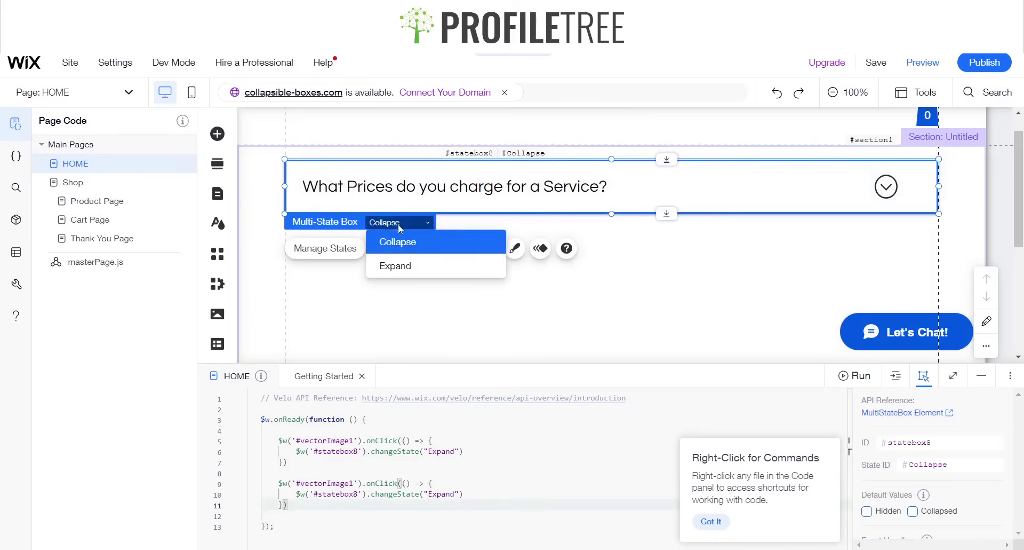
pyautogui.click(393, 262)
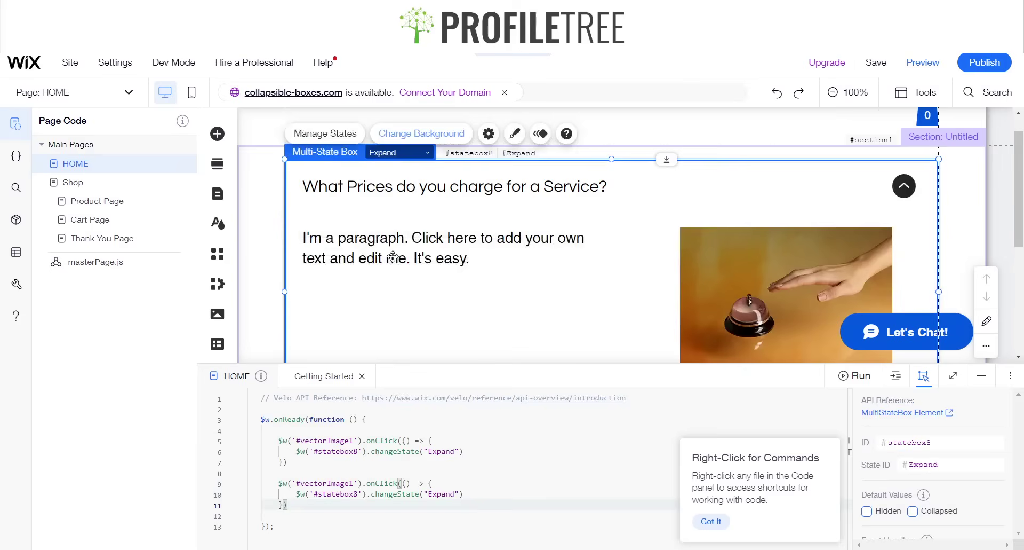
pyautogui.click(905, 187)
pyautogui.moveTo(907, 188); pyautogui.dragTo(891, 192)
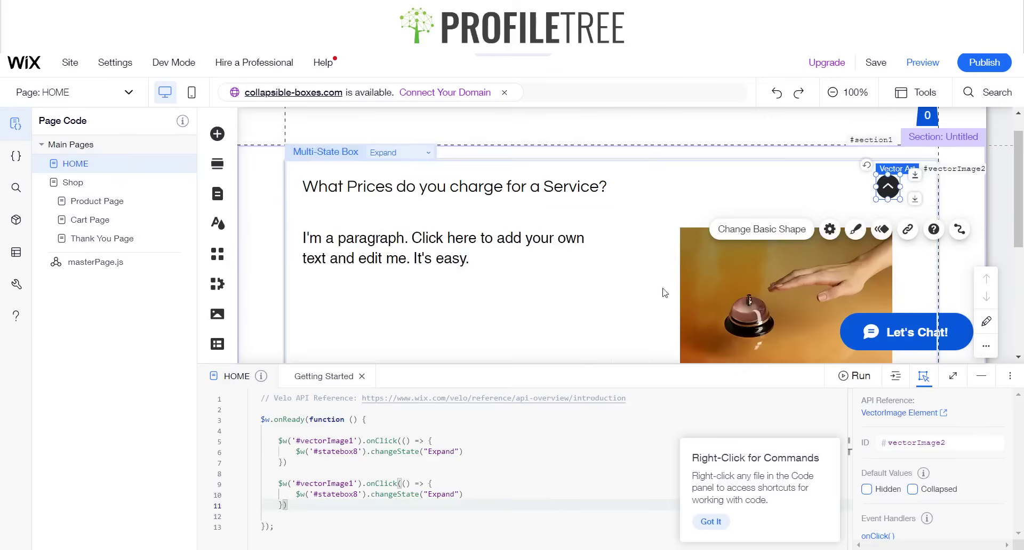
# - Change the selector of the second onClick block to #vectorImage2
pyautogui.click(354, 483)
pyautogui.press('BackSpace')
pyautogui.write('2')
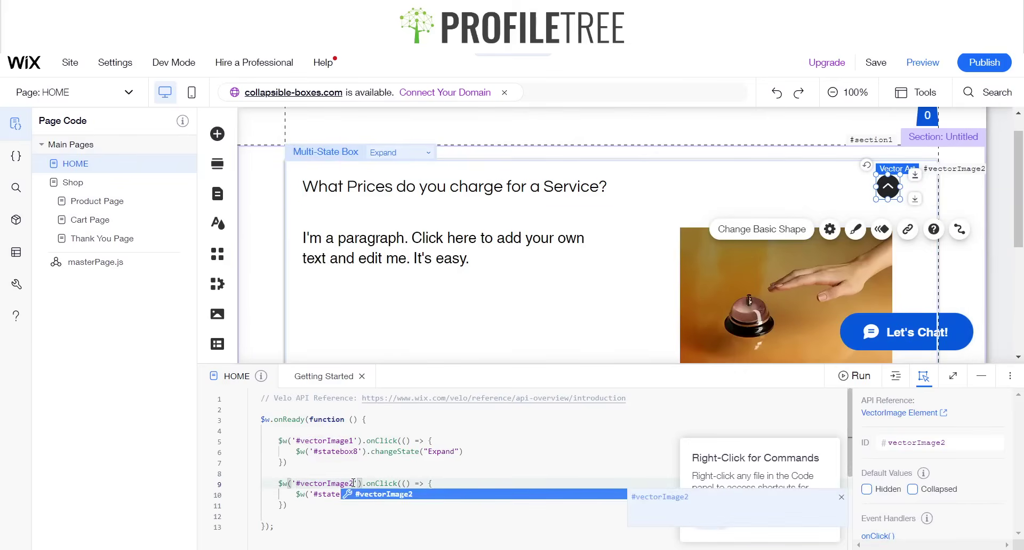
pyautogui.click(352, 516)
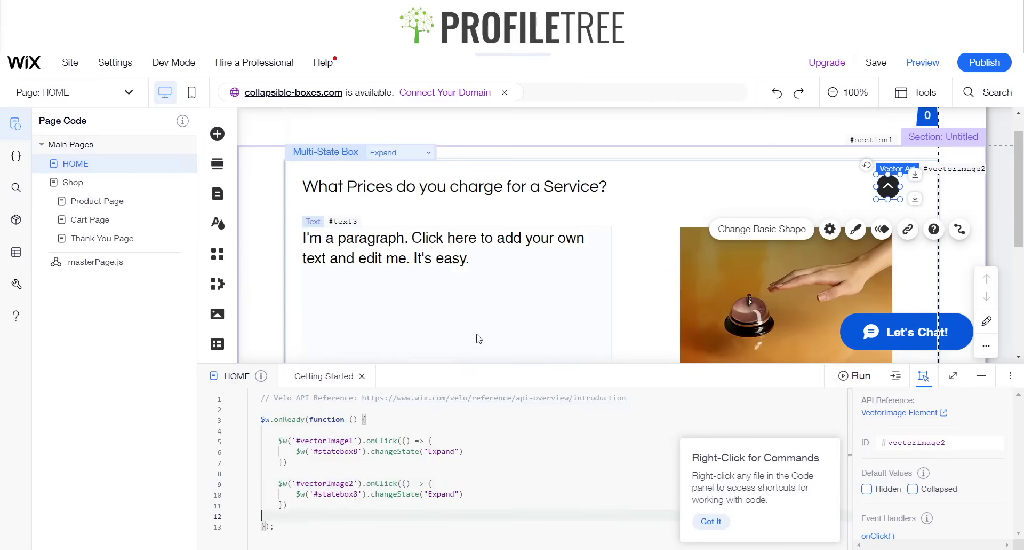
# - Change the state in the vectorImage2 block's changeState call to "Collapse" and check it against the Multi-State Box's state names
pyautogui.doubleClick(447, 493)
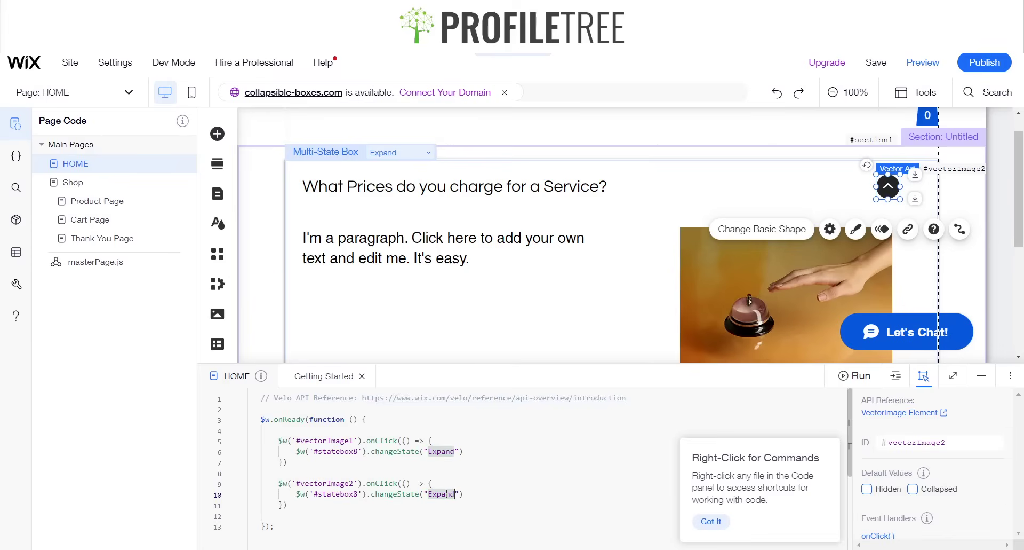
pyautogui.write('Collap')
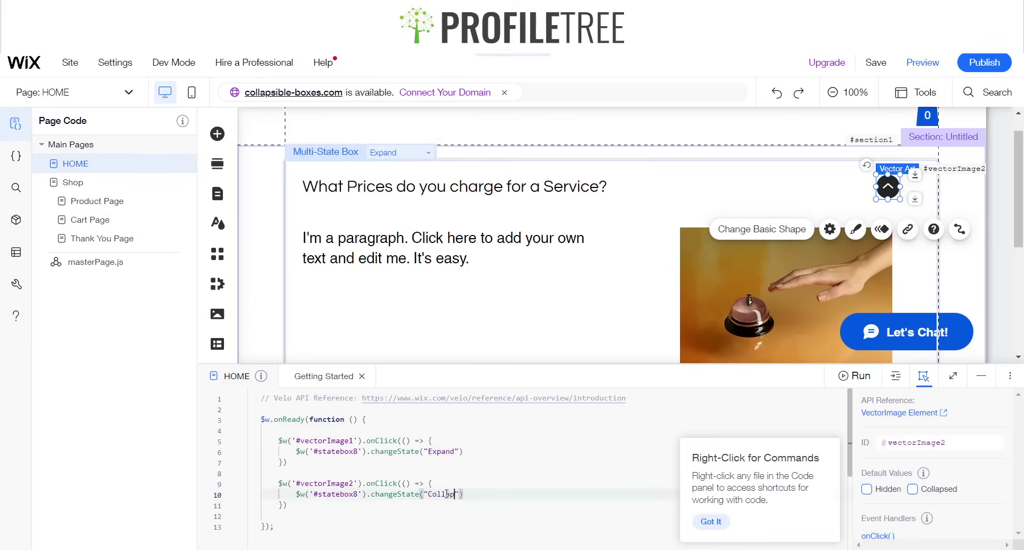
pyautogui.write('se')
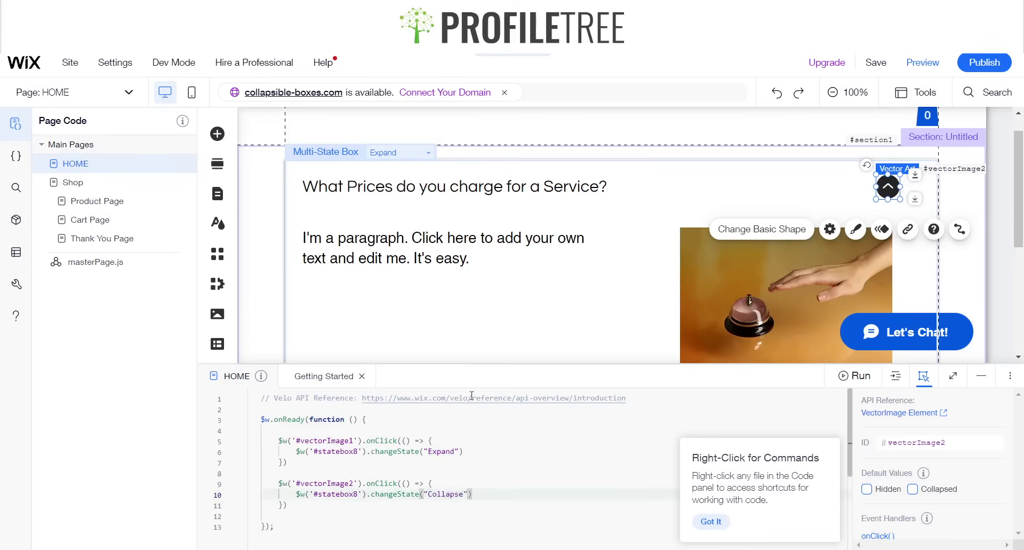
pyautogui.click(411, 156)
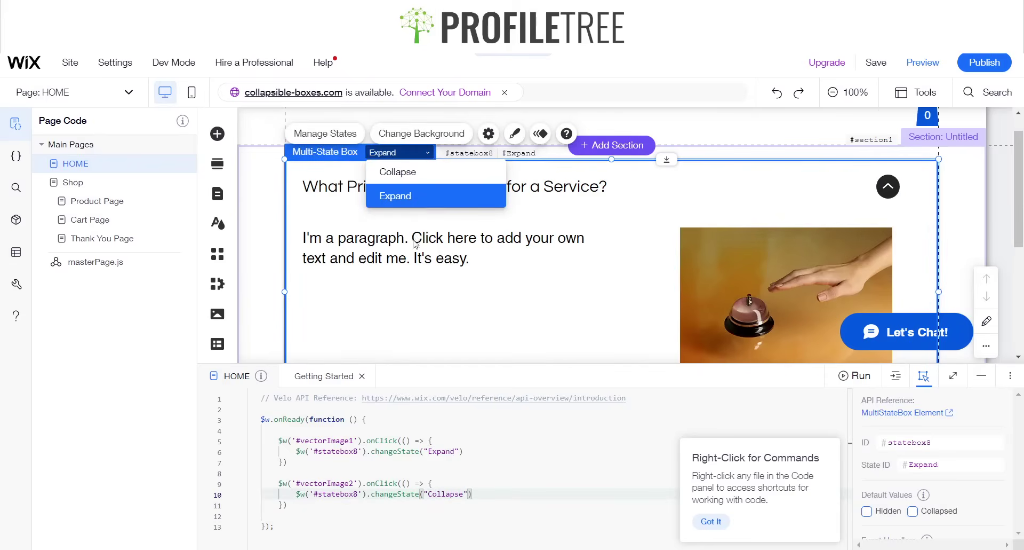
pyautogui.click(435, 309)
pyautogui.click(274, 526)
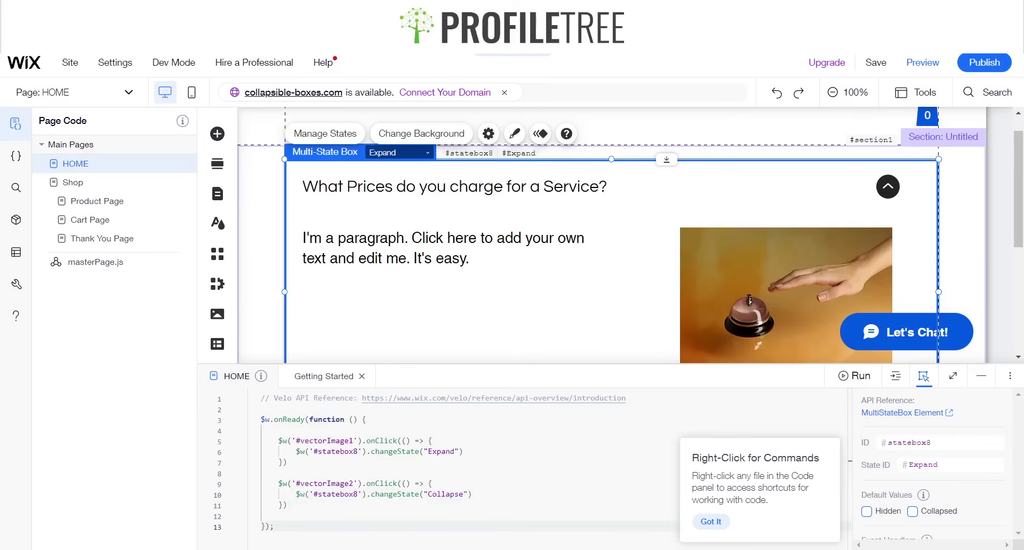
# - Preview the site, repeatedly expand and collapse the question box with its arrows, and return to the editor
pyautogui.click(929, 65)
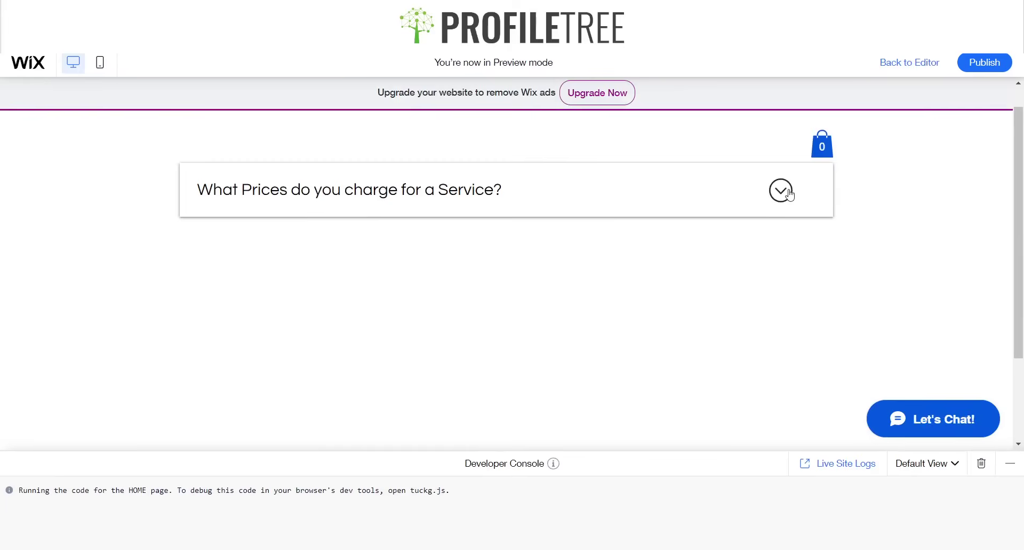
pyautogui.click(782, 190)
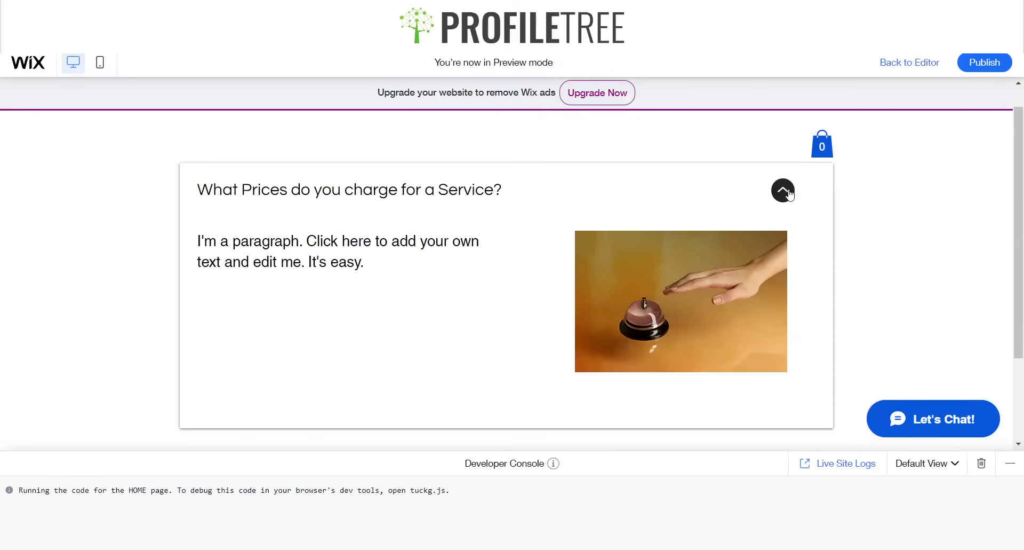
pyautogui.click(788, 192)
pyautogui.click(787, 192)
pyautogui.click(788, 192)
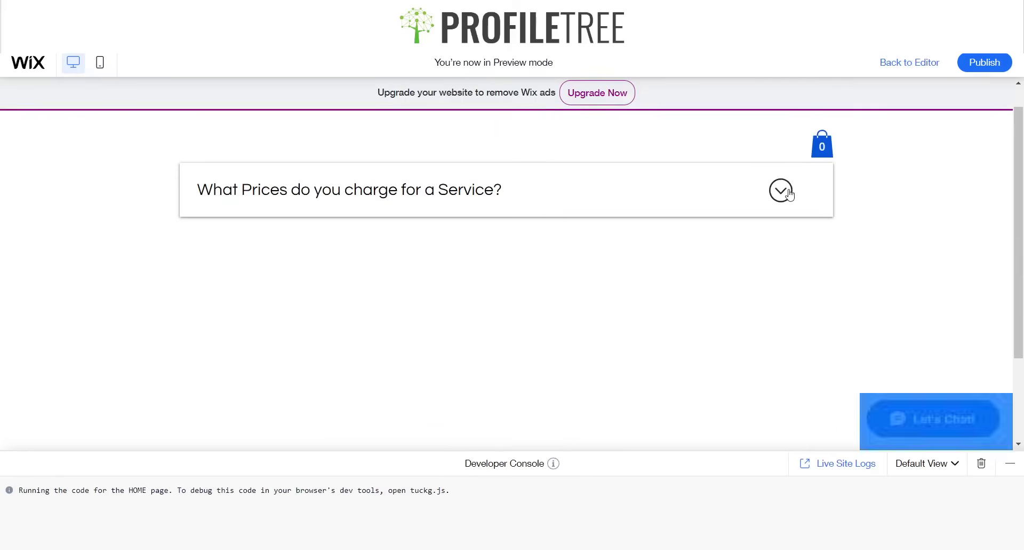
pyautogui.click(788, 193)
pyautogui.click(788, 193)
pyautogui.click(788, 193)
pyautogui.click(788, 192)
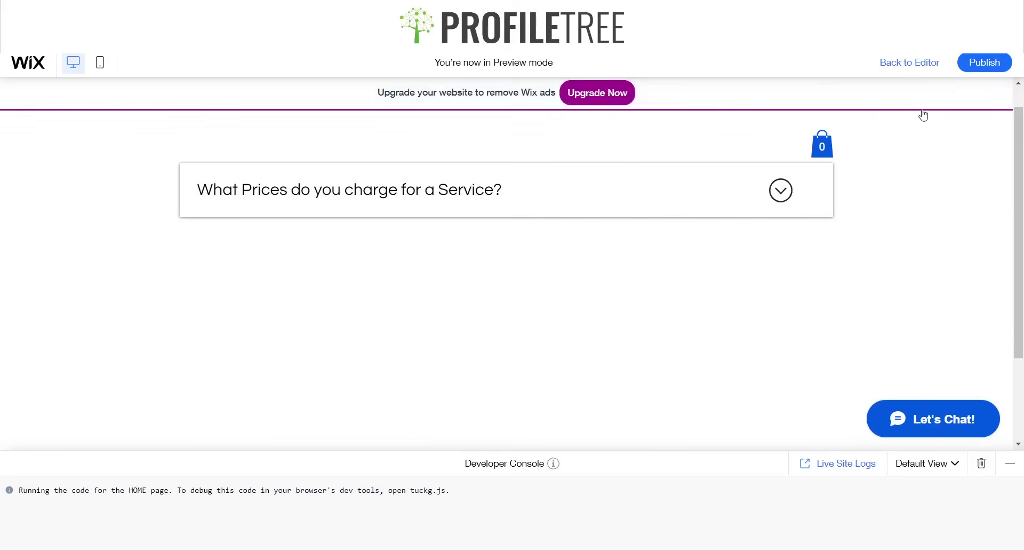
pyautogui.click(779, 197)
pyautogui.click(778, 199)
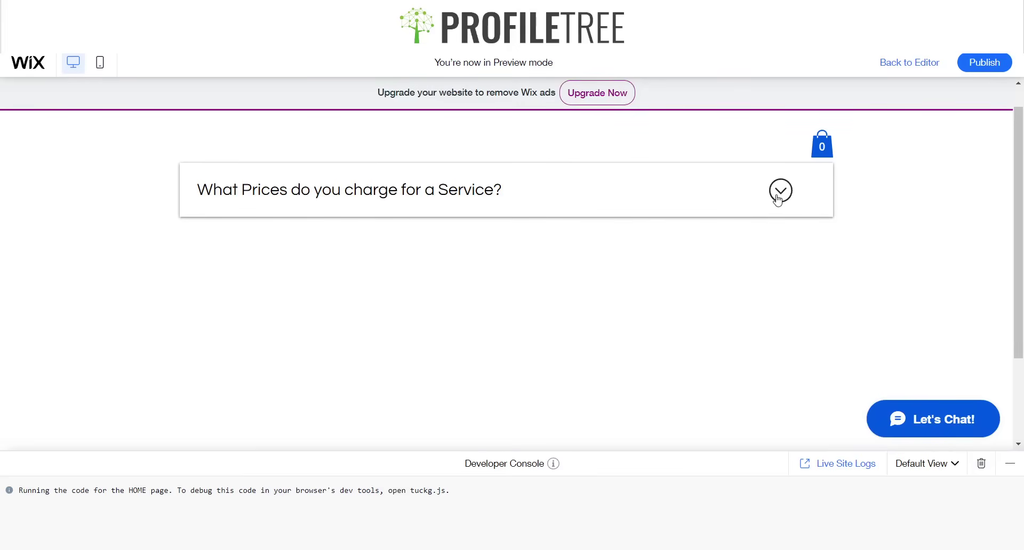
pyautogui.click(779, 199)
pyautogui.click(779, 199)
pyautogui.click(779, 193)
pyautogui.click(779, 193)
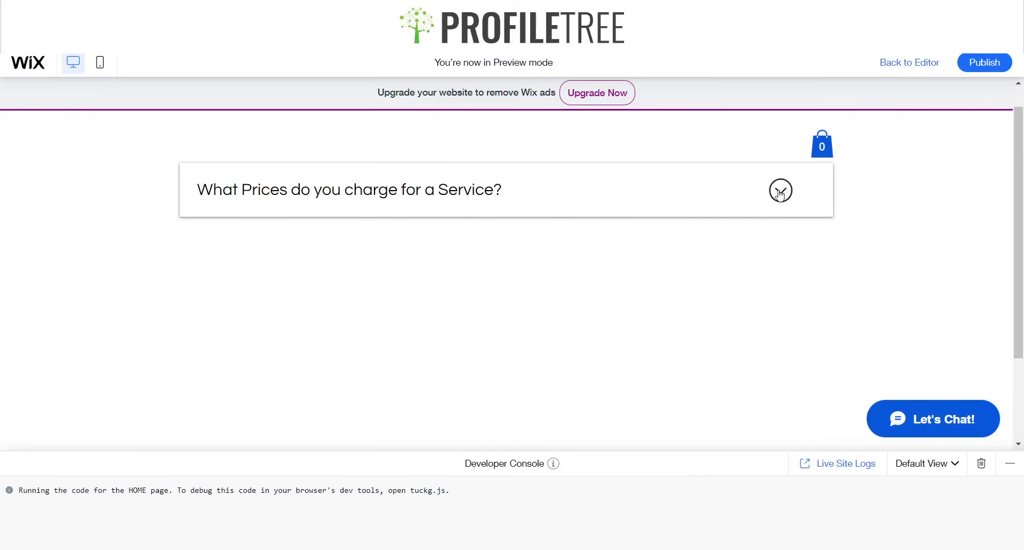
pyautogui.click(915, 63)
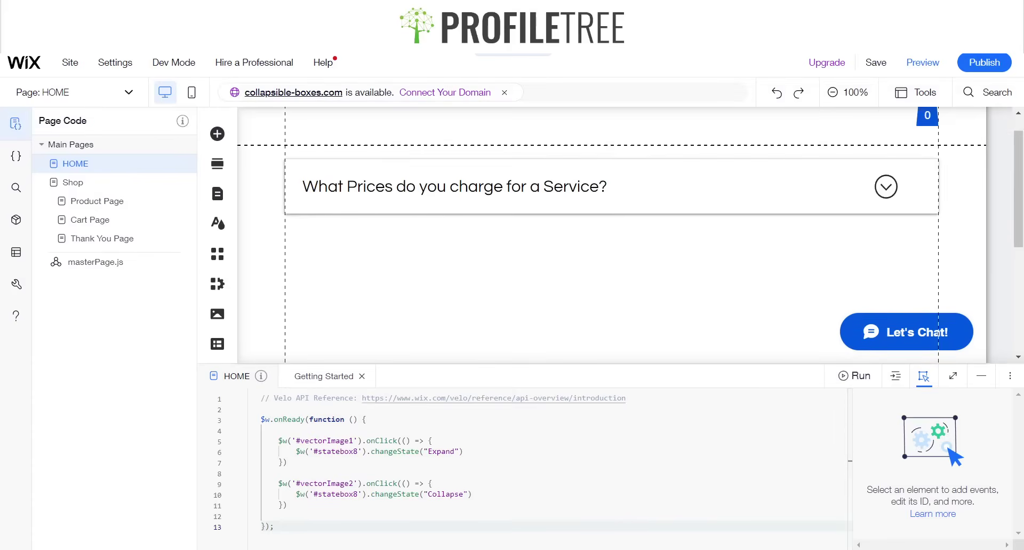
# - Duplicate the collapsed Multi-State Box and place the copy directly below the original, aligned with its edges
pyautogui.click(657, 206)
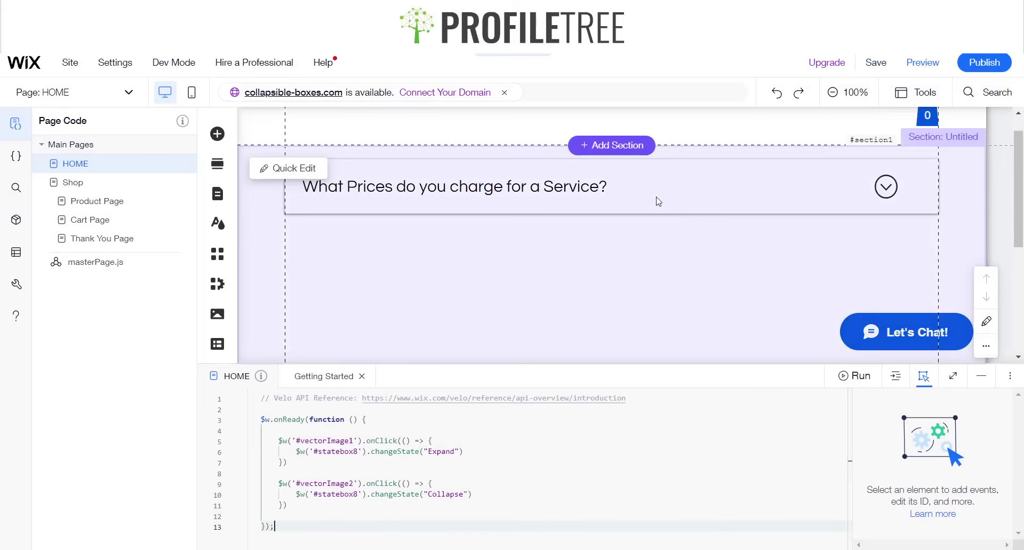
pyautogui.click(667, 201)
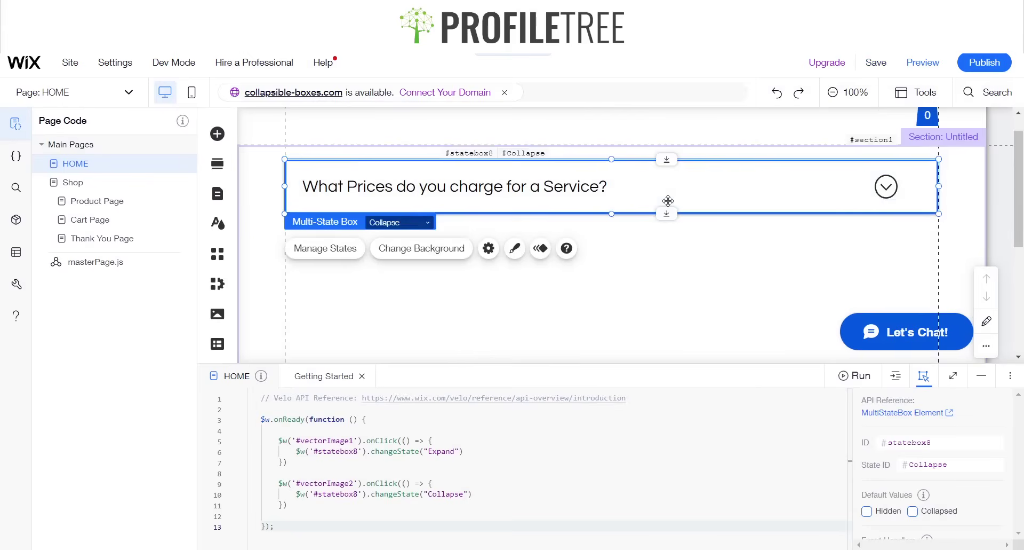
pyautogui.click(630, 292)
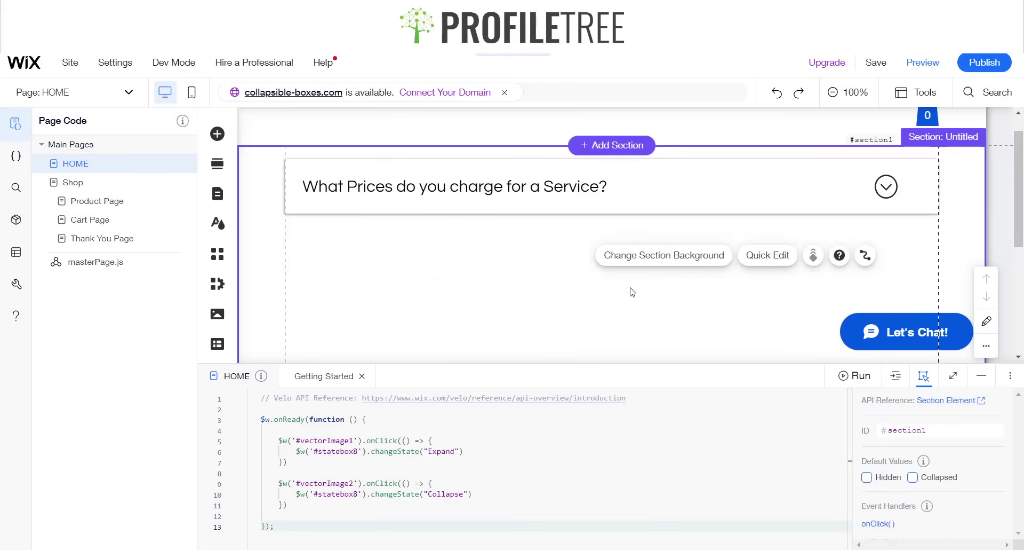
pyautogui.click(593, 208)
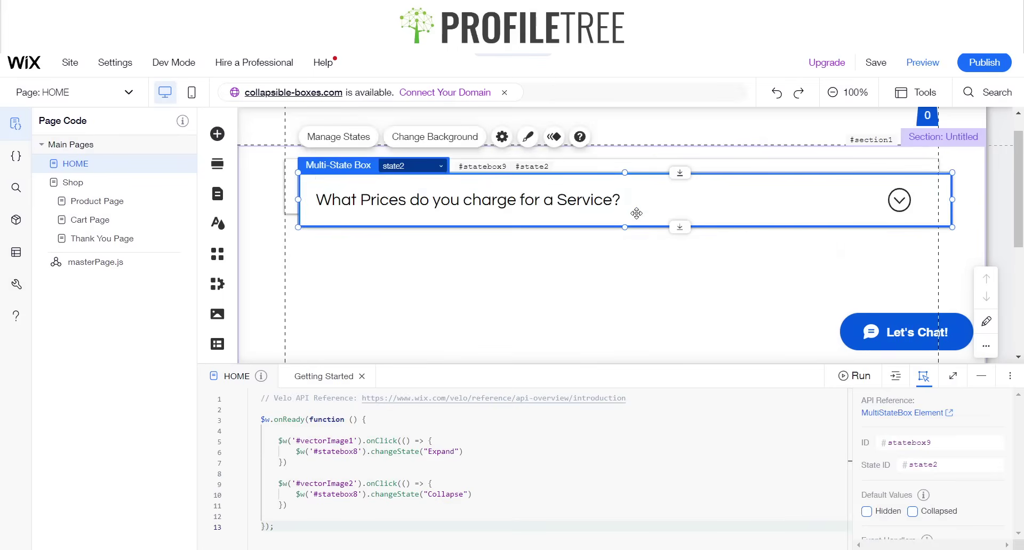
pyautogui.moveTo(632, 211); pyautogui.dragTo(625, 269)
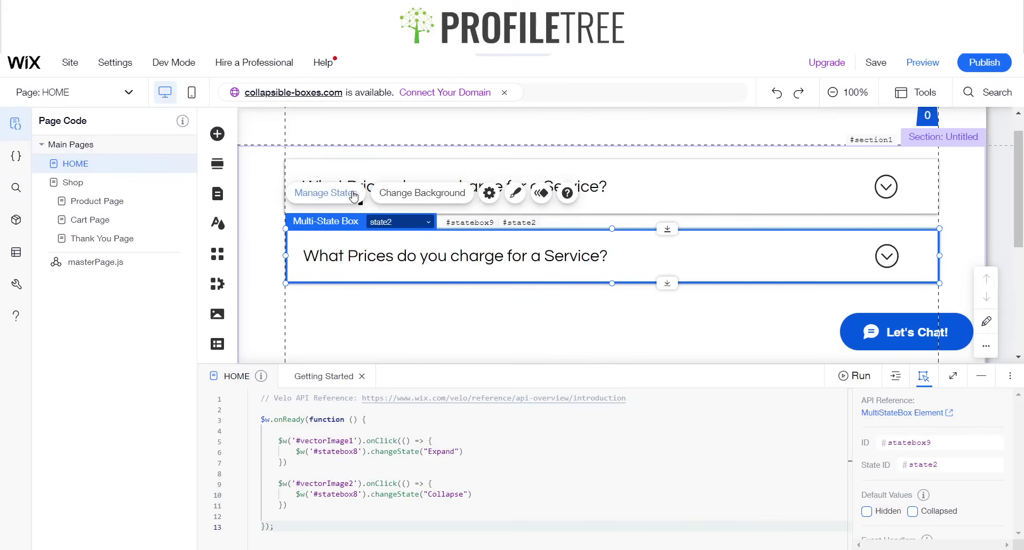
# - Change the question text in the duplicated box to "How Long does a Service take?"
pyautogui.doubleClick(423, 258)
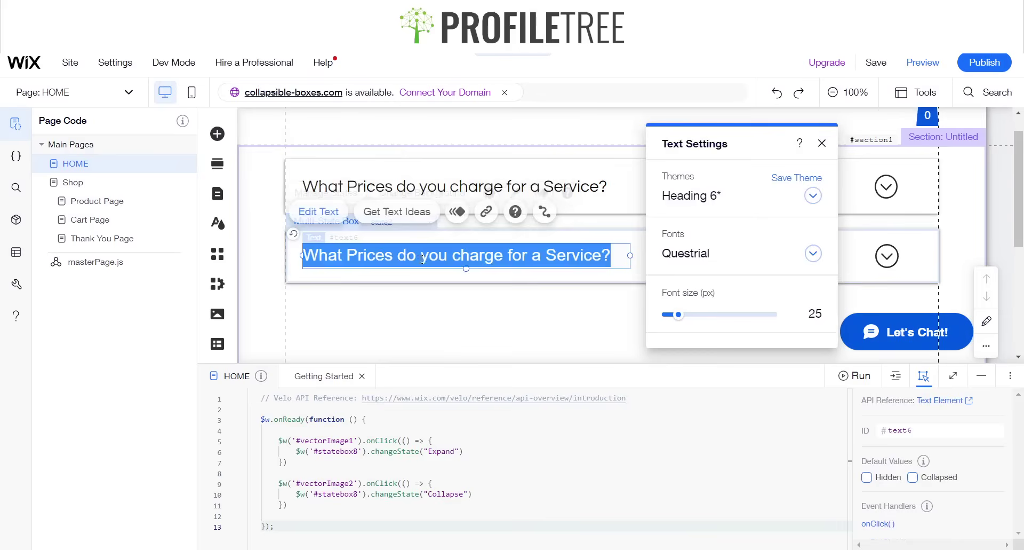
pyautogui.write('How Lo')
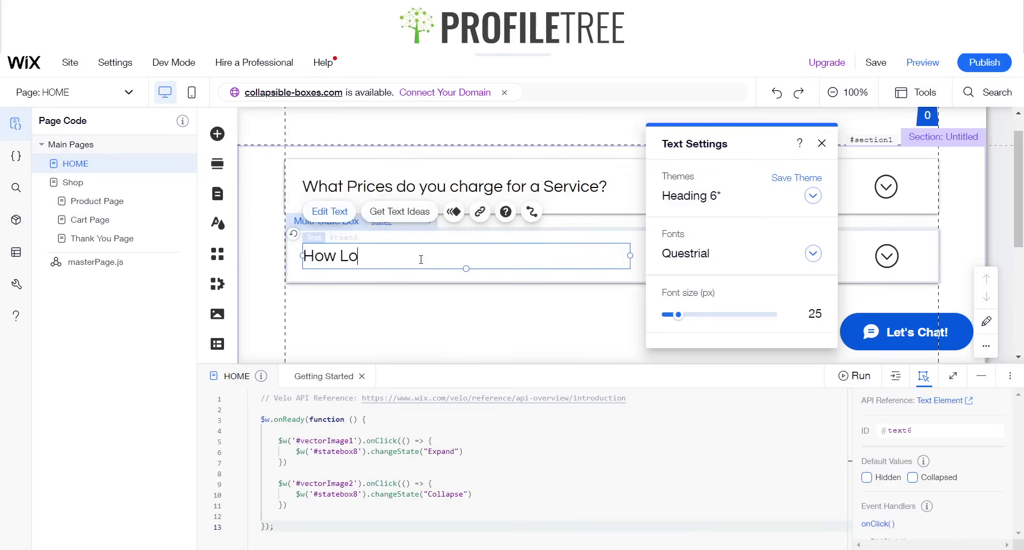
pyautogui.write('ng does a Service t')
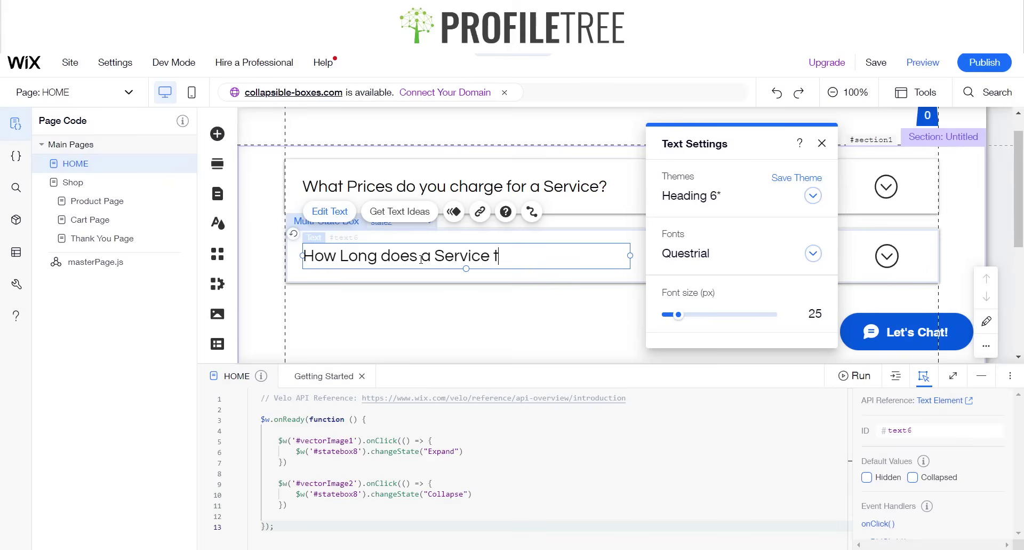
pyautogui.write('ake?')
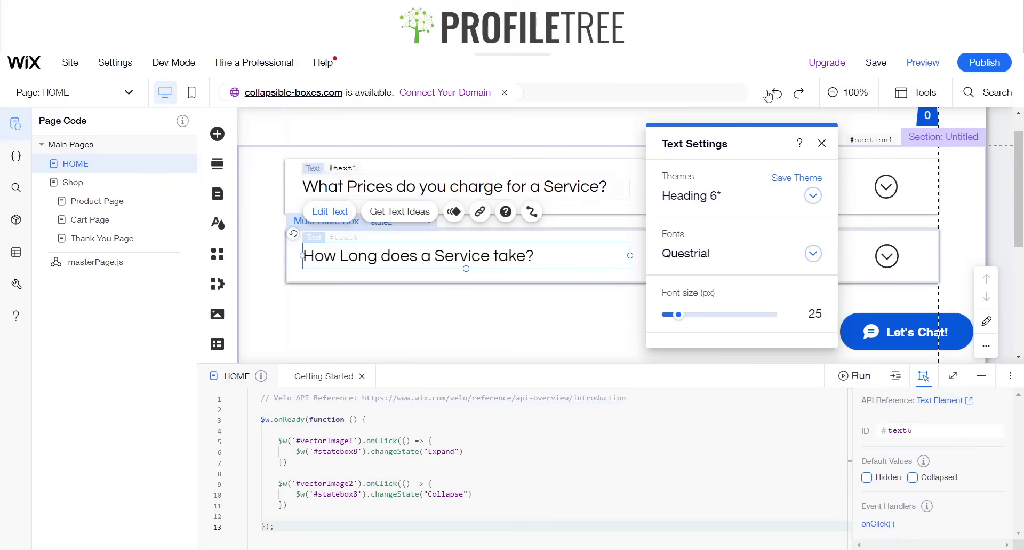
pyautogui.click(823, 142)
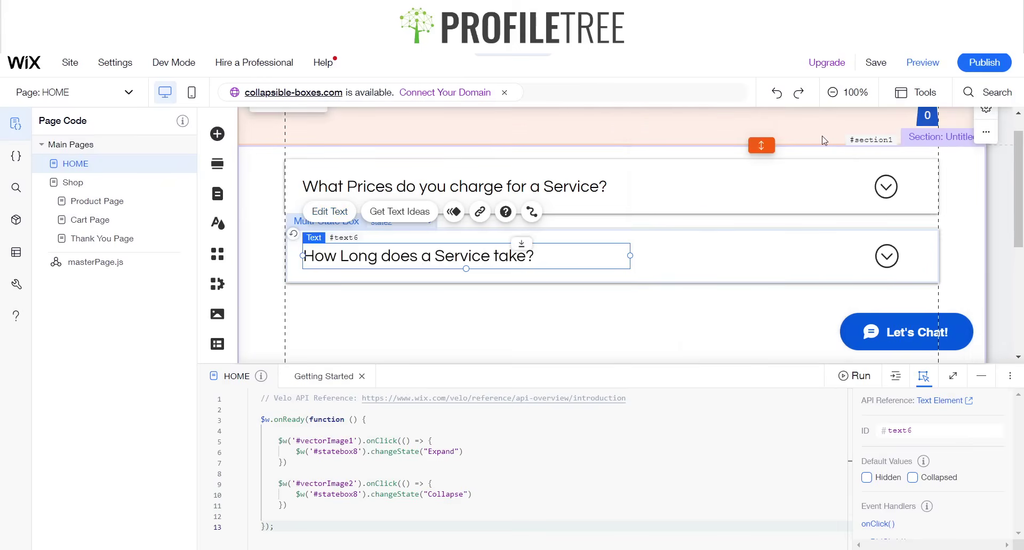
# - Duplicate both the vectorImage1 and vectorImage2 onClick blocks below the originals, separated by a blank line
pyautogui.click(679, 254)
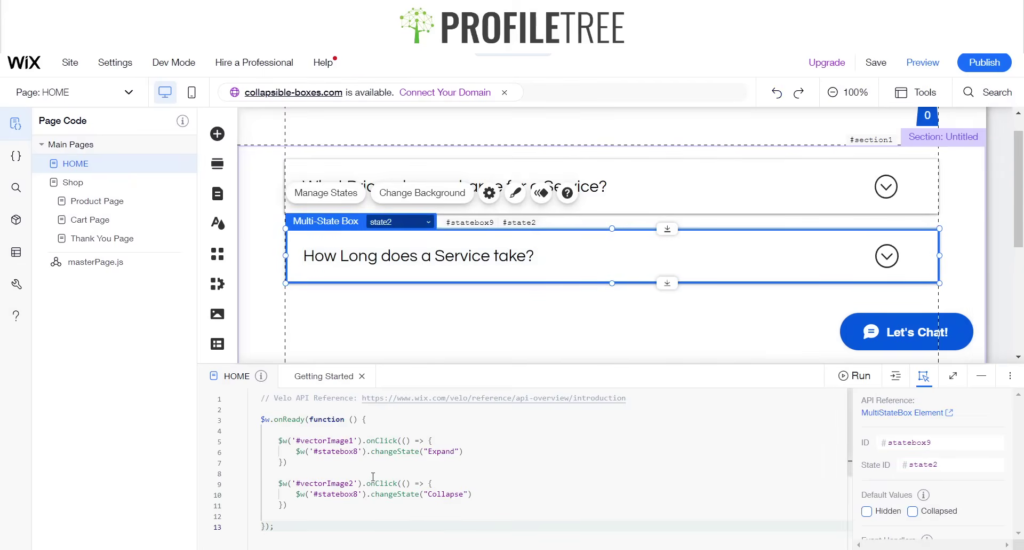
pyautogui.click(305, 518)
pyautogui.hotkey('shift', 'Up')
pyautogui.hotkey('shift', 'Up')
pyautogui.hotkey('shift', 'Up')
pyautogui.hotkey('shift', 'Up')
pyautogui.hotkey('shift', 'Up')
pyautogui.hotkey('shift', 'Up')
pyautogui.hotkey('shift', 'Up')
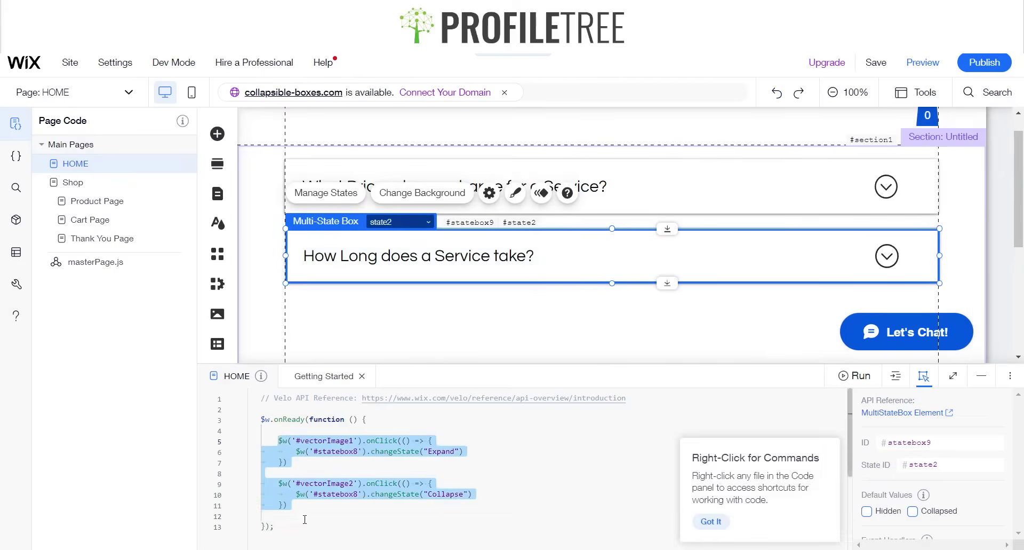
pyautogui.click(304, 519)
pyautogui.moveTo(291, 505); pyautogui.dragTo(280, 441)
pyautogui.hotkey('ctrl', 'c')
pyautogui.click(293, 514)
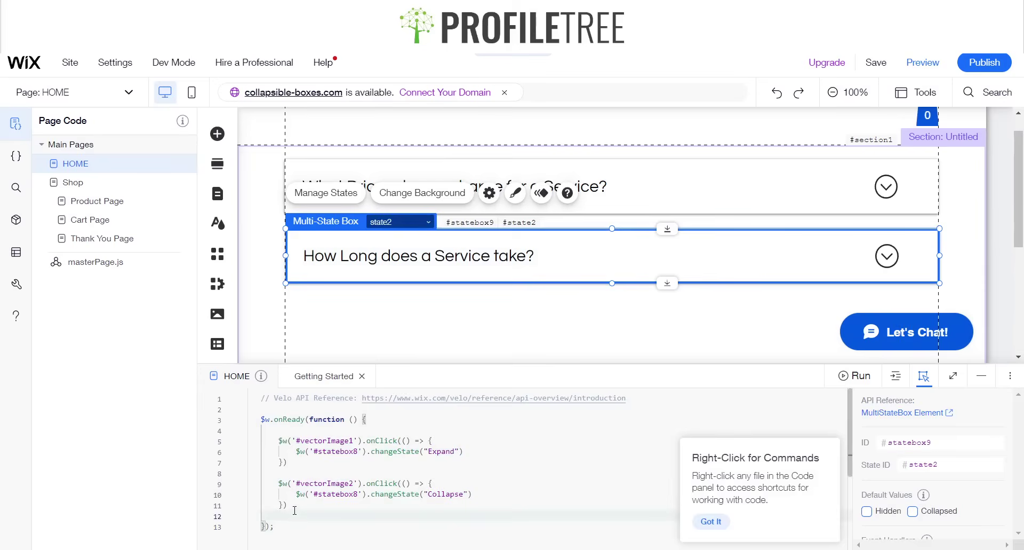
pyautogui.press('Return')
pyautogui.hotkey('ctrl', 'v')
pyautogui.scroll(-1, 295, 504)
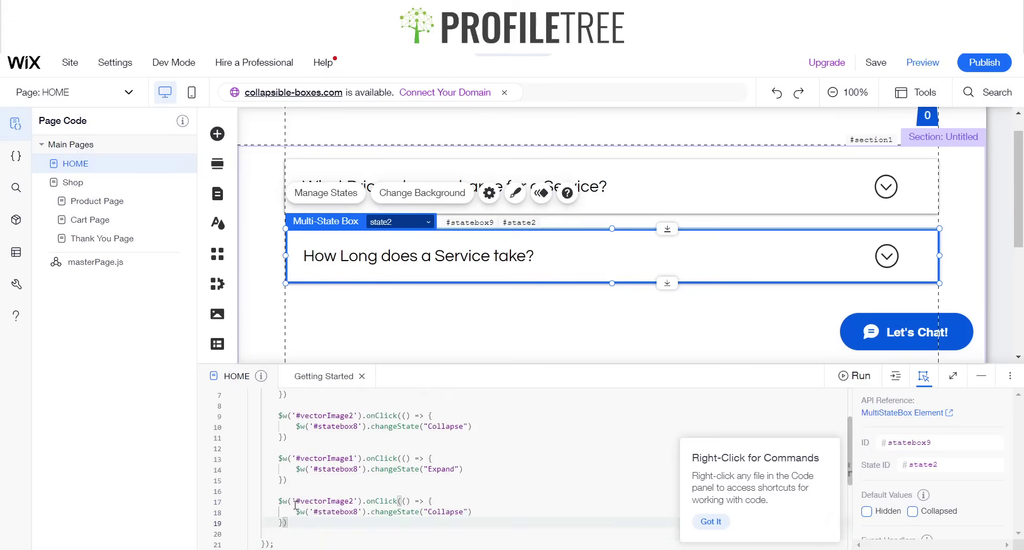
# - Change the Multi-State Box selector to #statebox9 in both pasted onClick blocks
pyautogui.click(358, 468)
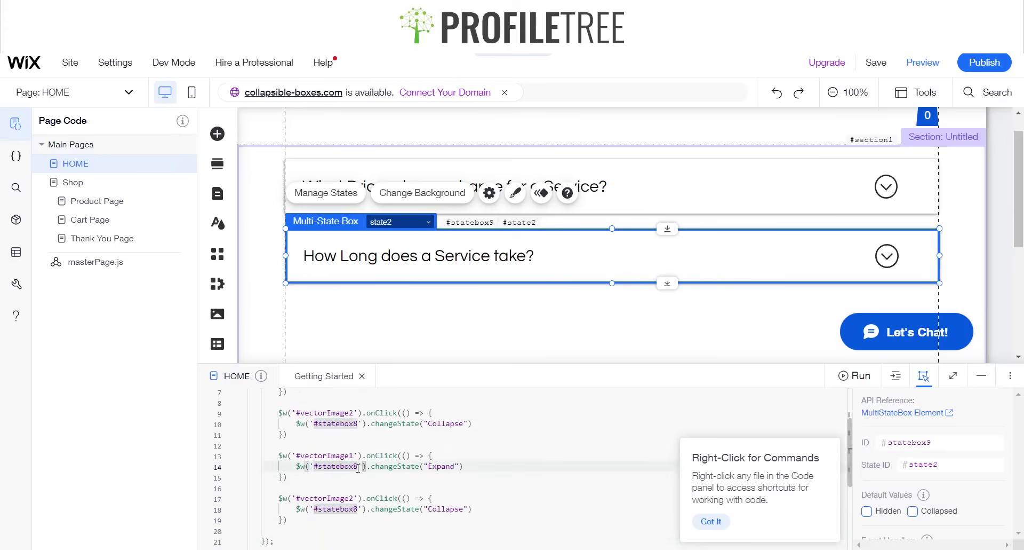
pyautogui.press('BackSpace')
pyautogui.write('9')
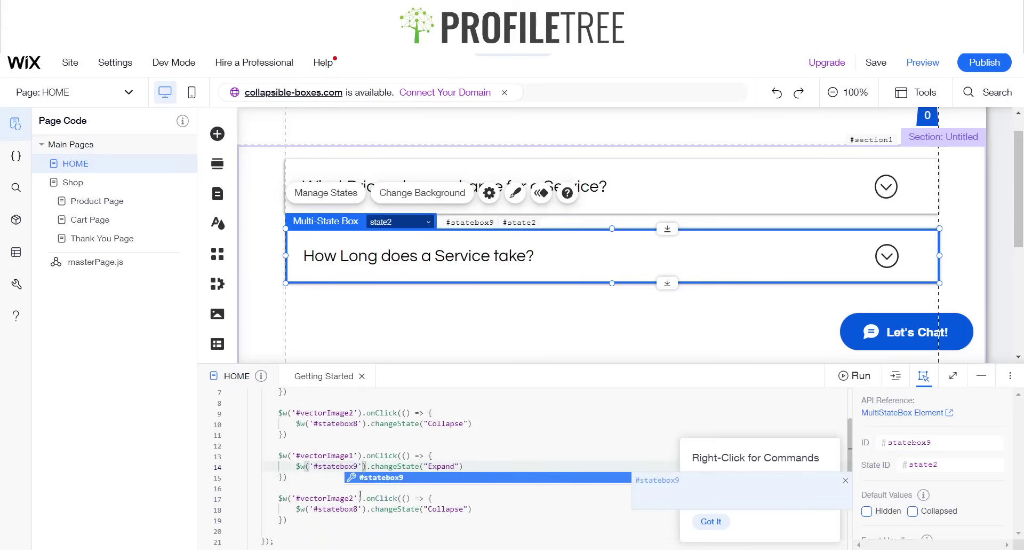
pyautogui.click(359, 509)
pyautogui.press('BackSpace')
pyautogui.write('9')
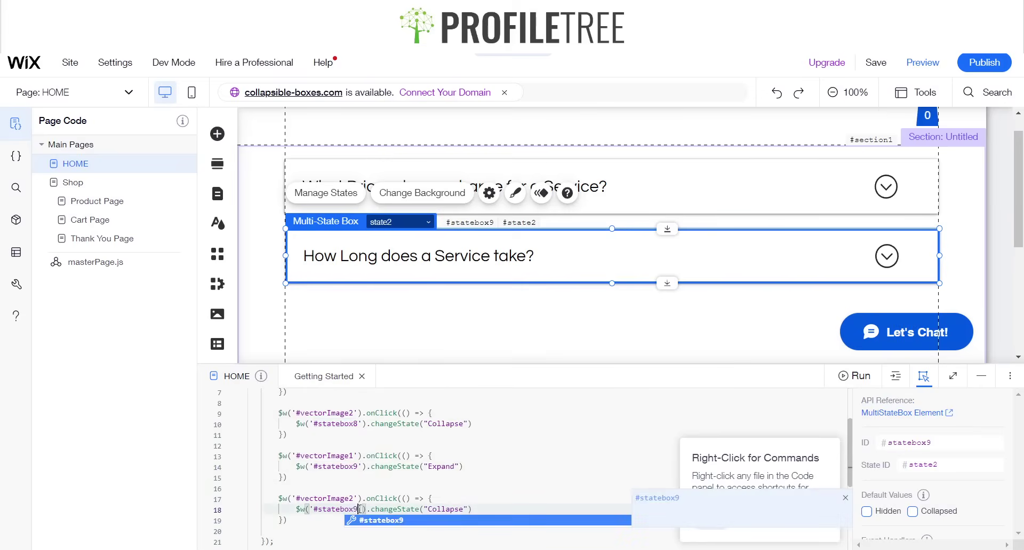
# - Preview the site with both question boxes, test the arrows, and return to the editor
pyautogui.click(929, 63)
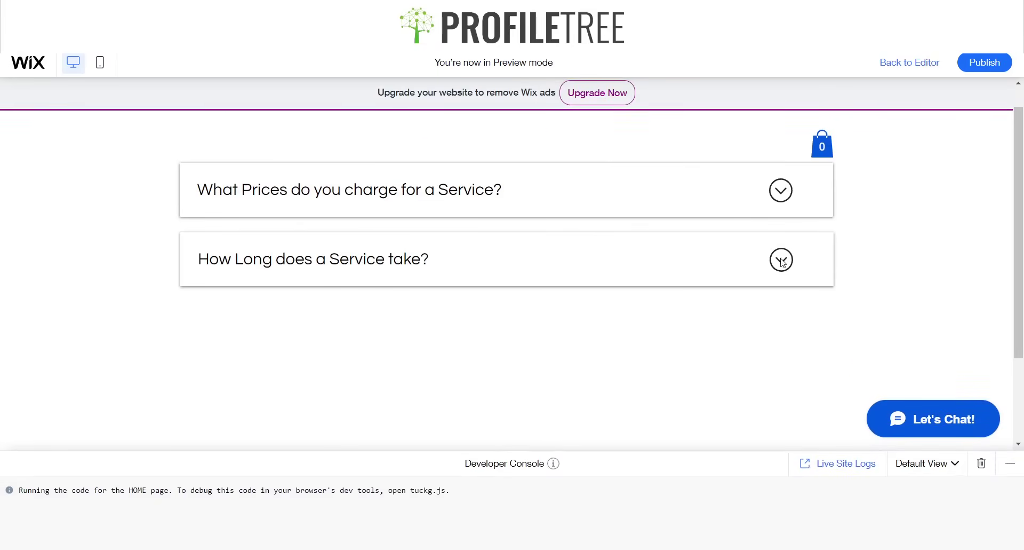
pyautogui.click(782, 191)
pyautogui.click(783, 193)
pyautogui.click(909, 63)
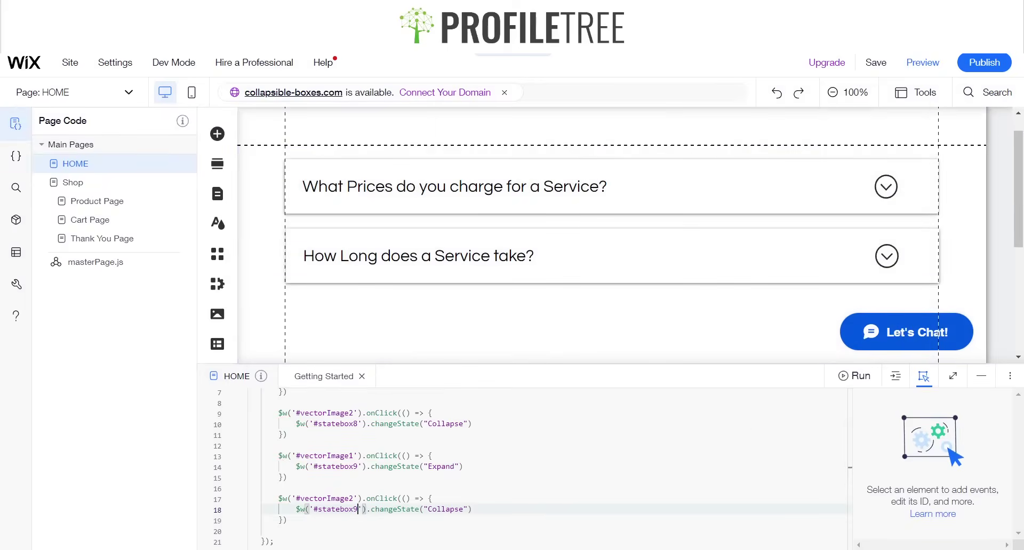
# - Change the arrow selectors in the two #statebox9 onClick blocks to #vectorImage3 for the first and #vectorImage4 for the second
pyautogui.click(887, 255)
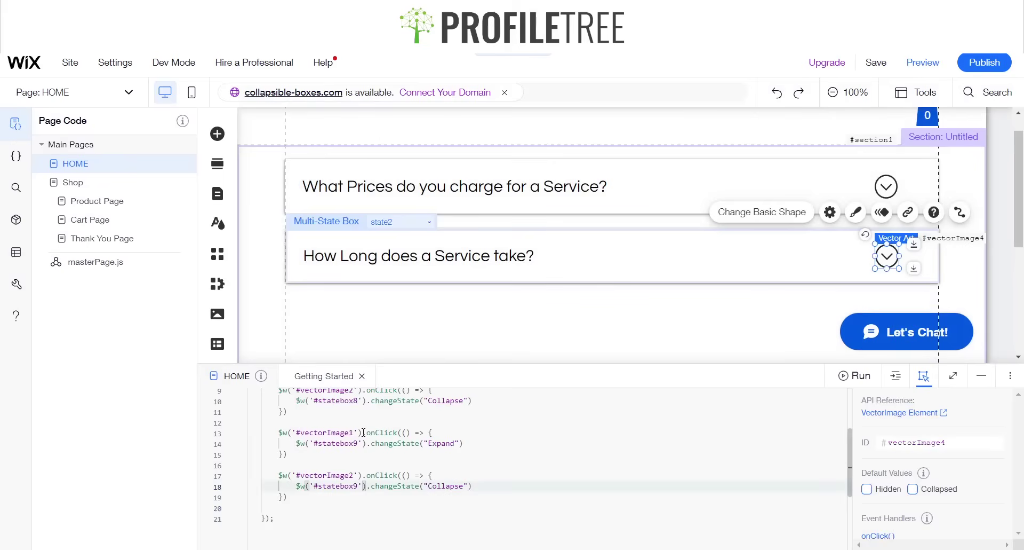
pyautogui.scroll(2, 364, 432)
pyautogui.scroll(1, 363, 432)
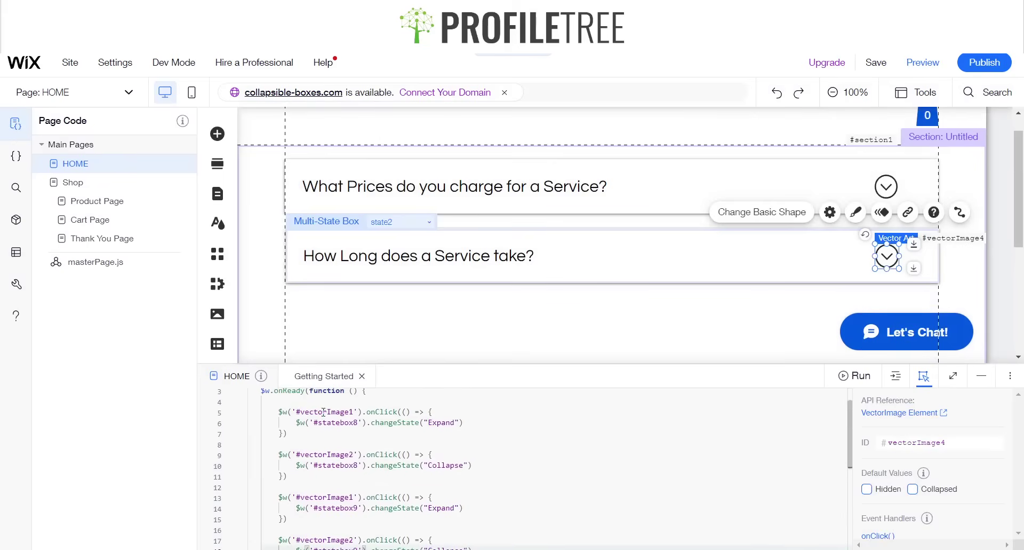
pyautogui.scroll(-1, 363, 459)
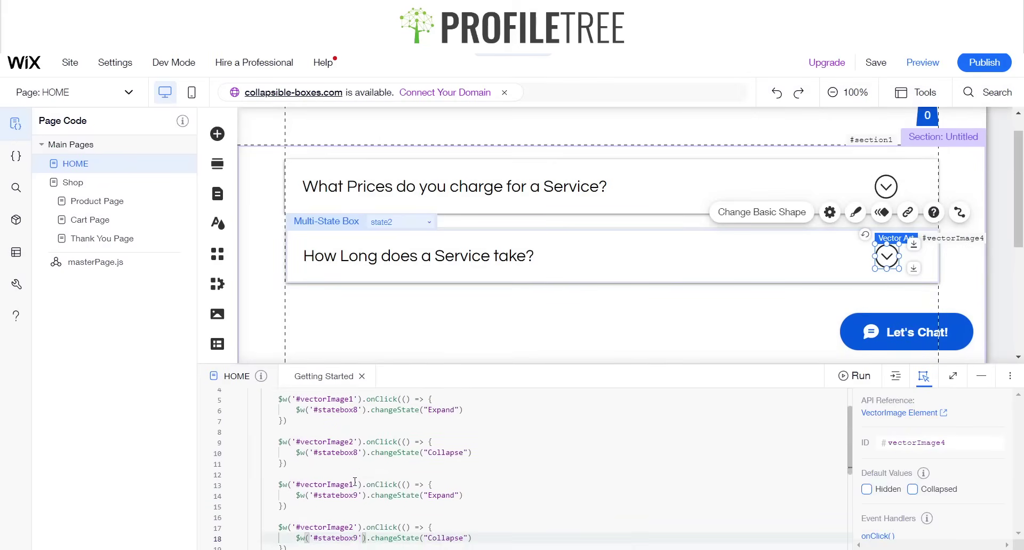
pyautogui.click(355, 484)
pyautogui.press('BackSpace')
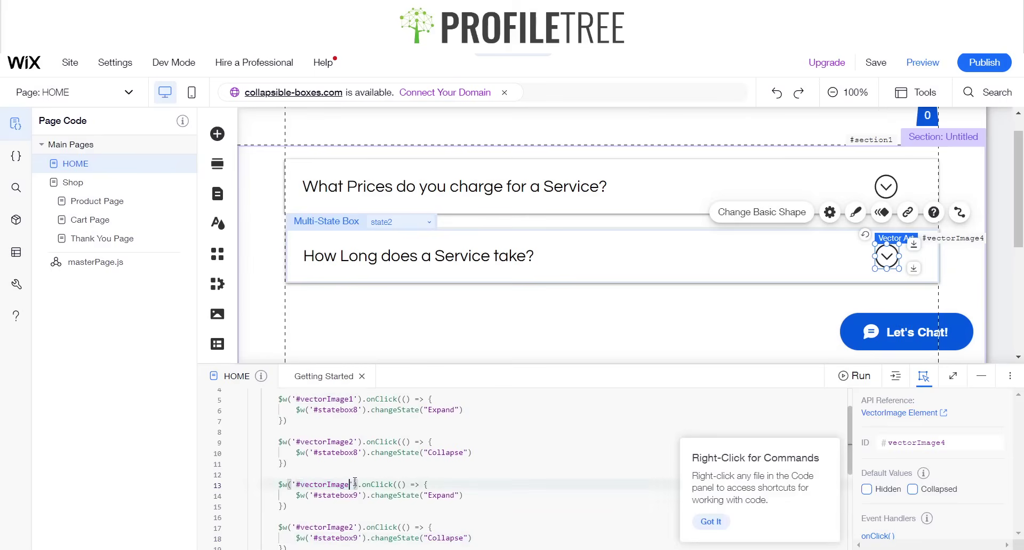
pyautogui.write('3')
pyautogui.click(356, 527)
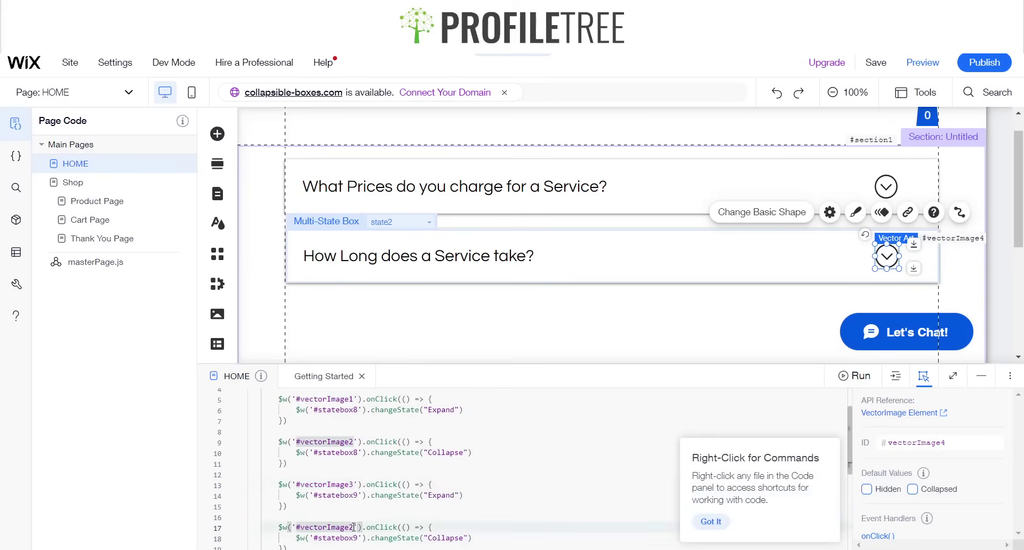
pyautogui.press('BackSpace')
pyautogui.write('4')
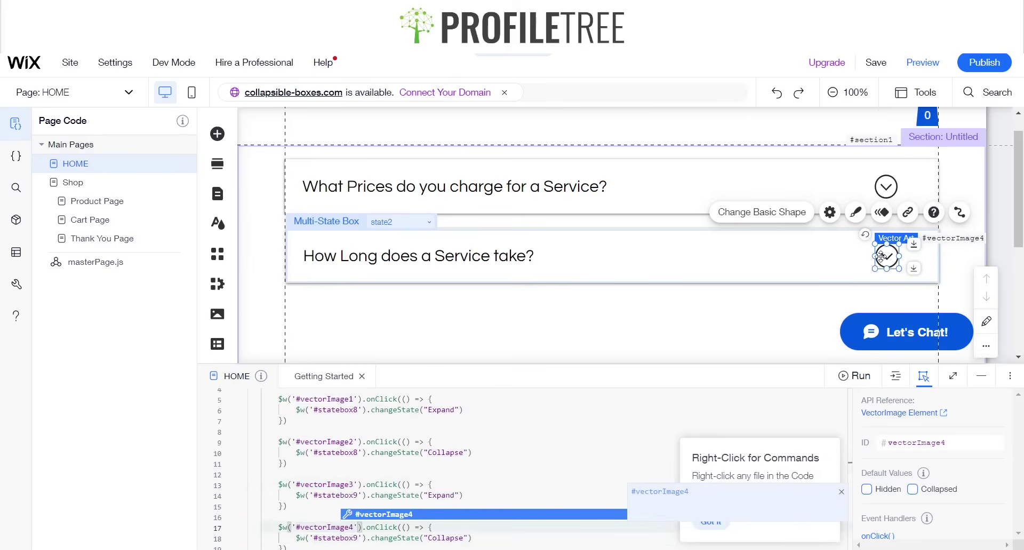
# - Set the #statebox9 changeState values to "state2" in the vectorImage3 block and "state1" in the vectorImage4 block
pyautogui.click(414, 224)
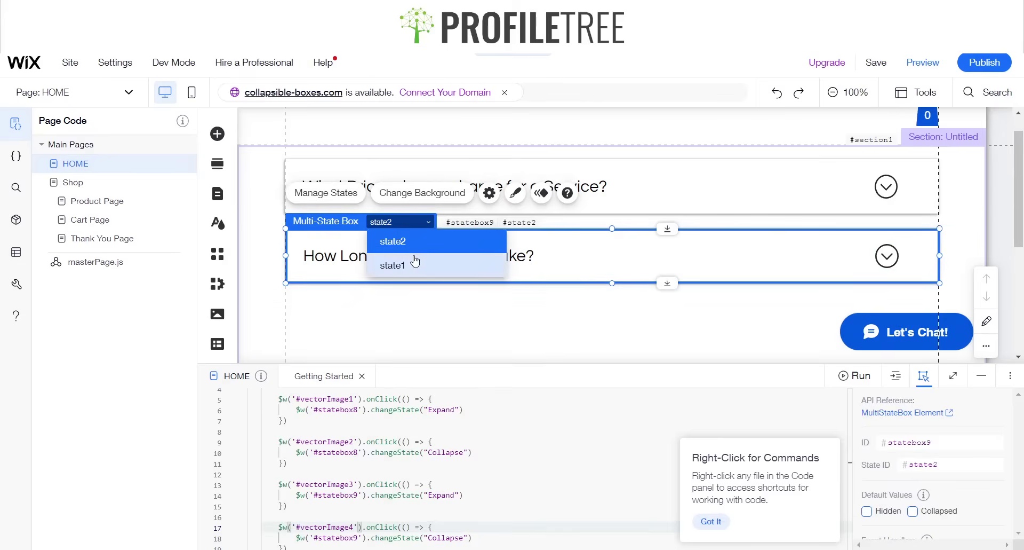
pyautogui.doubleClick(446, 495)
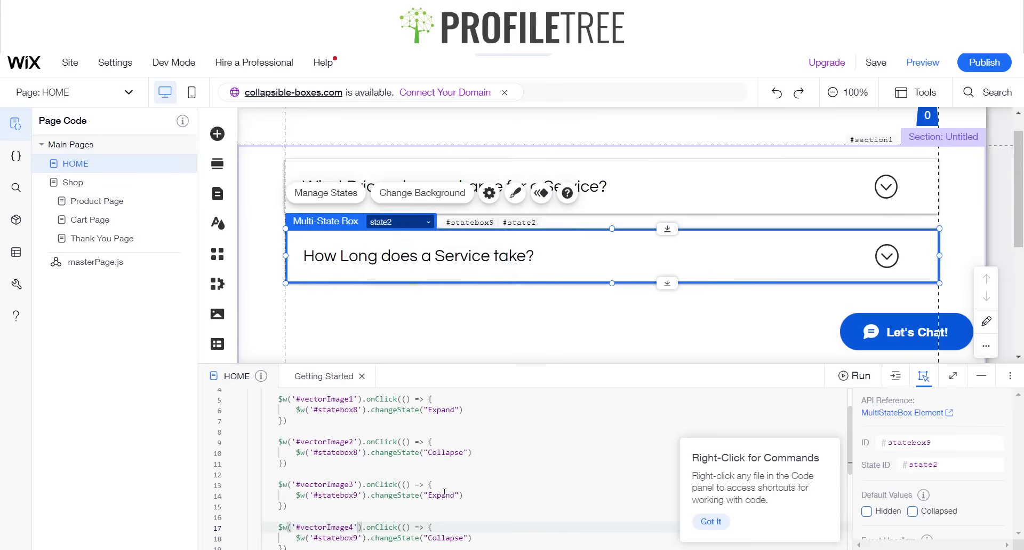
pyautogui.write('state')
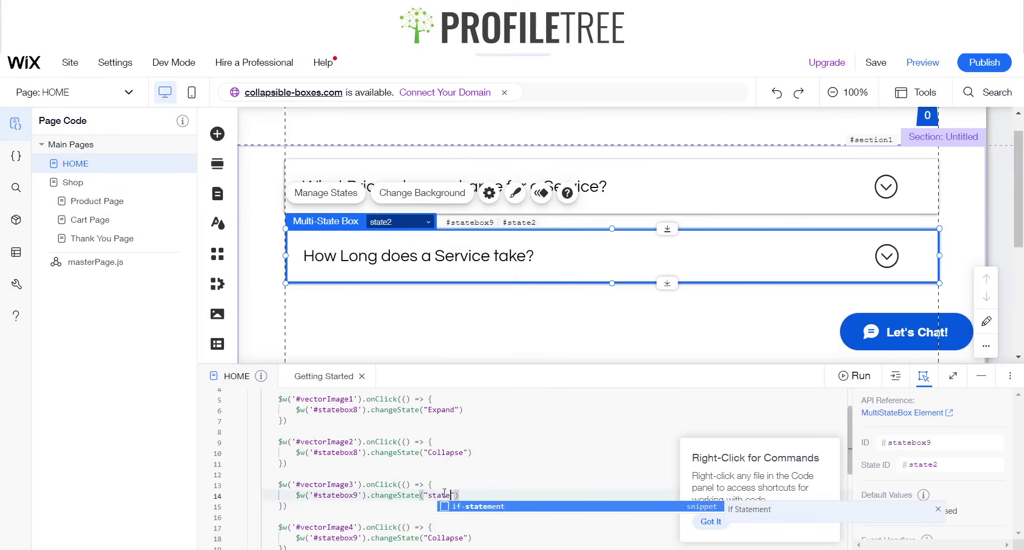
pyautogui.write('2')
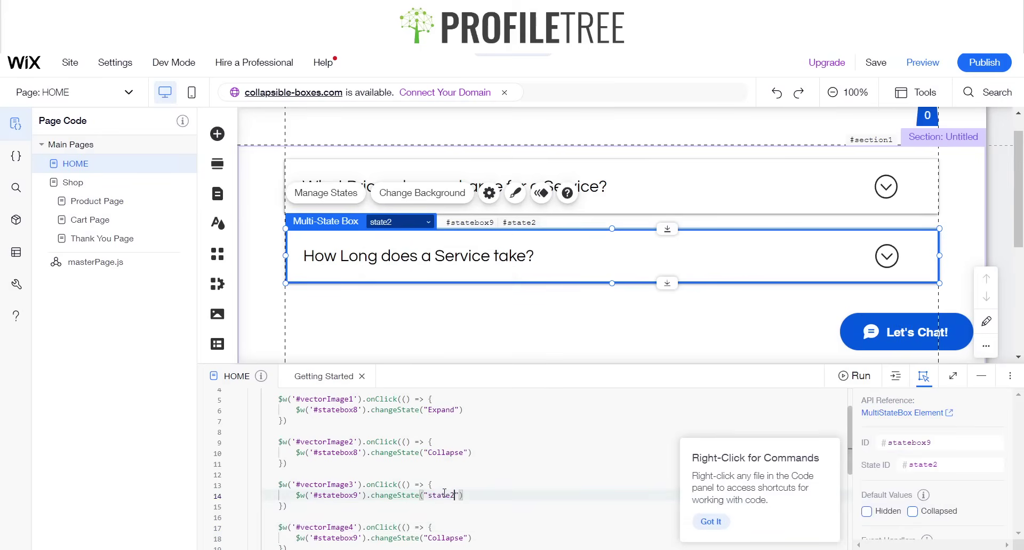
pyautogui.doubleClick(447, 536)
pyautogui.write('stat')
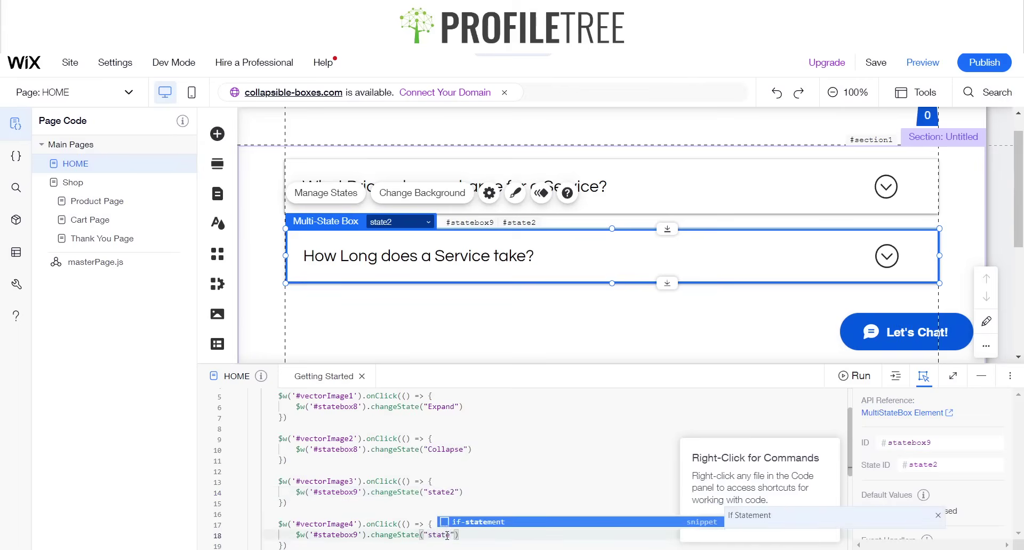
pyautogui.write('e1')
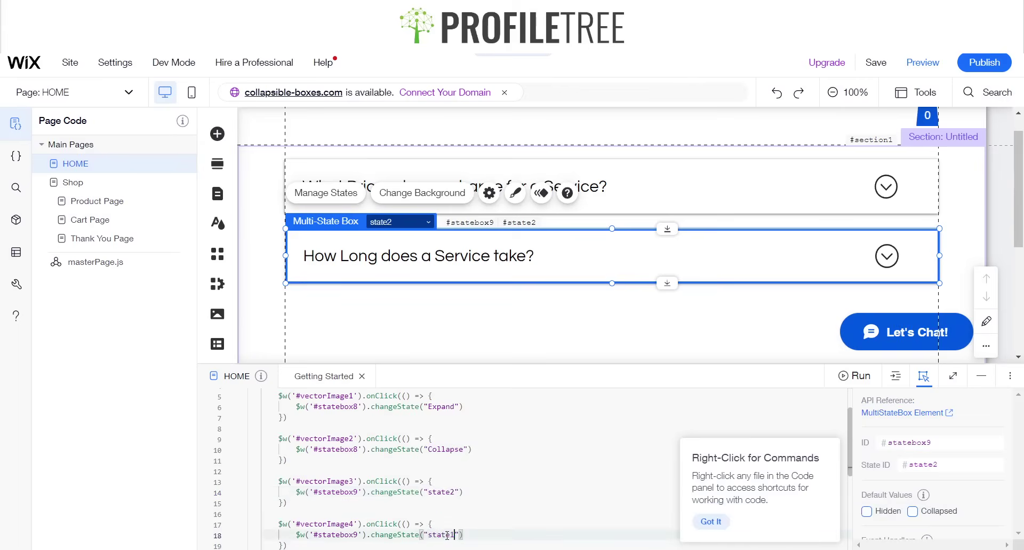
# - Preview the site, expand and collapse both question boxes with their arrows, and return to the editor
pyautogui.click(919, 73)
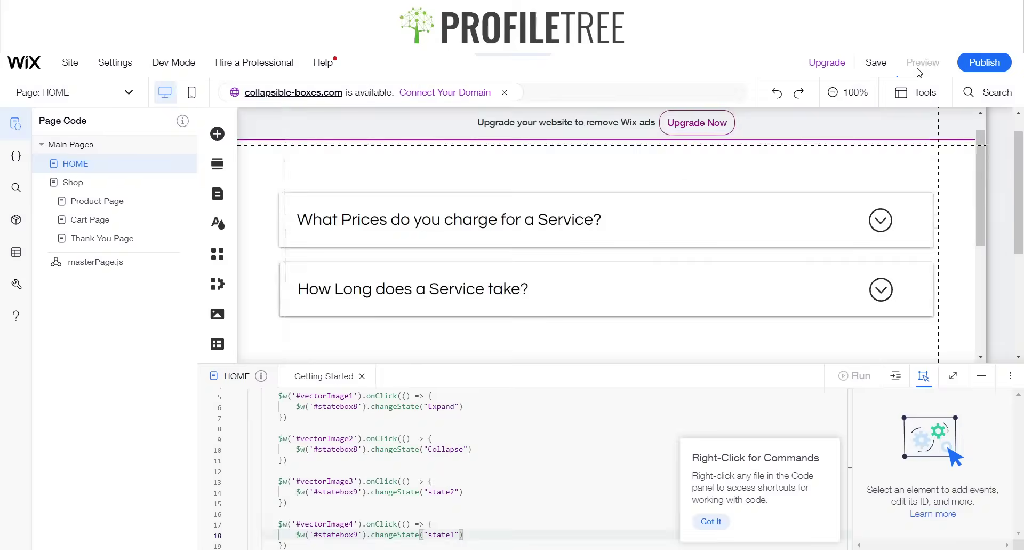
pyautogui.click(781, 261)
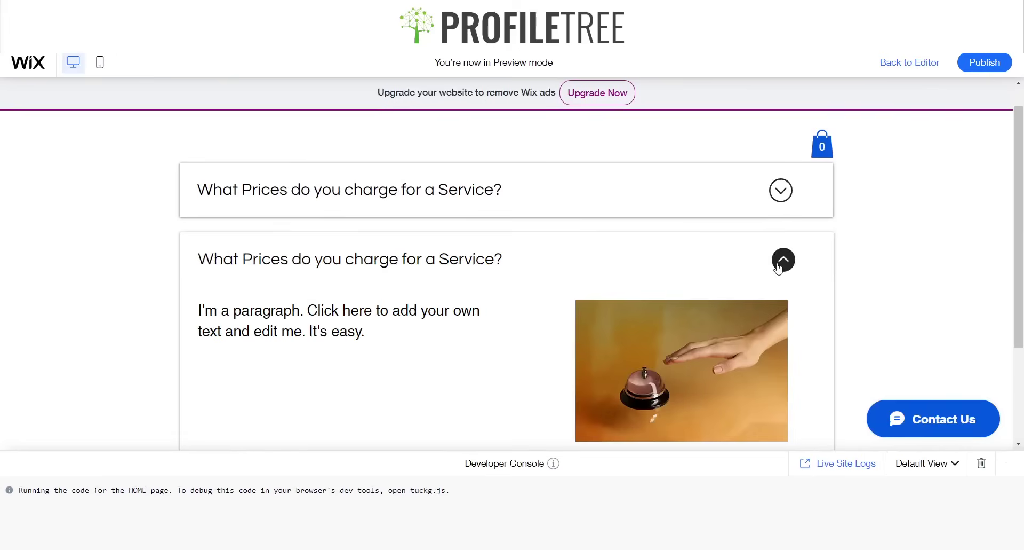
pyautogui.click(779, 264)
pyautogui.click(779, 264)
pyautogui.click(779, 264)
pyautogui.click(781, 188)
pyautogui.click(783, 188)
pyautogui.click(898, 68)
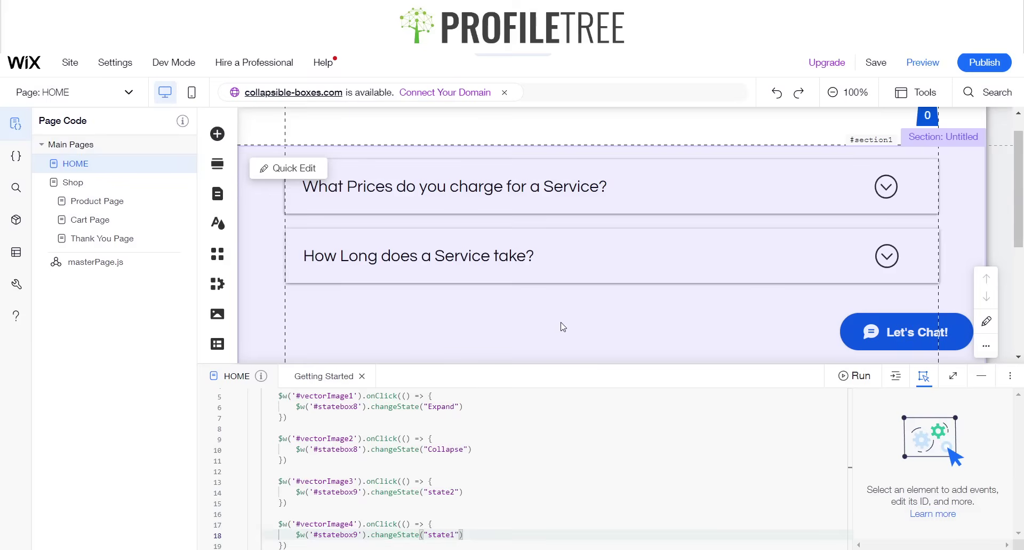
# - Preview the site again and test expanding and collapsing the "What Prices do you charge for a Service?" box
pyautogui.click(923, 62)
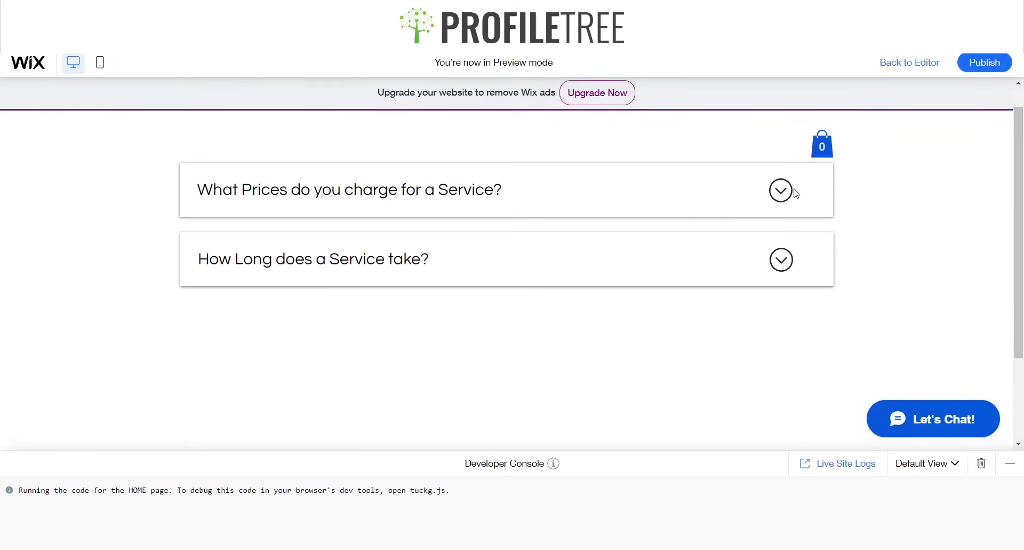
pyautogui.click(790, 195)
pyautogui.click(791, 195)
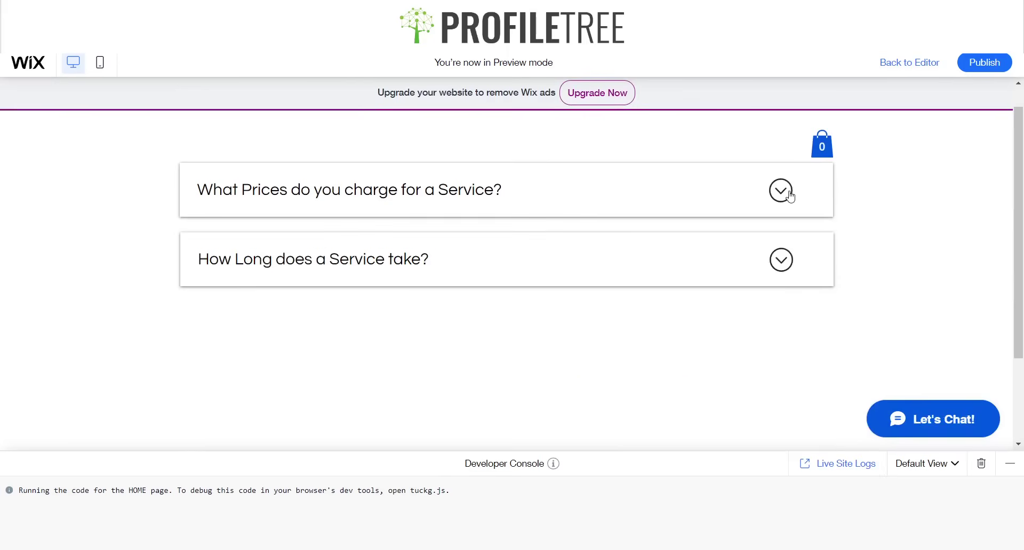